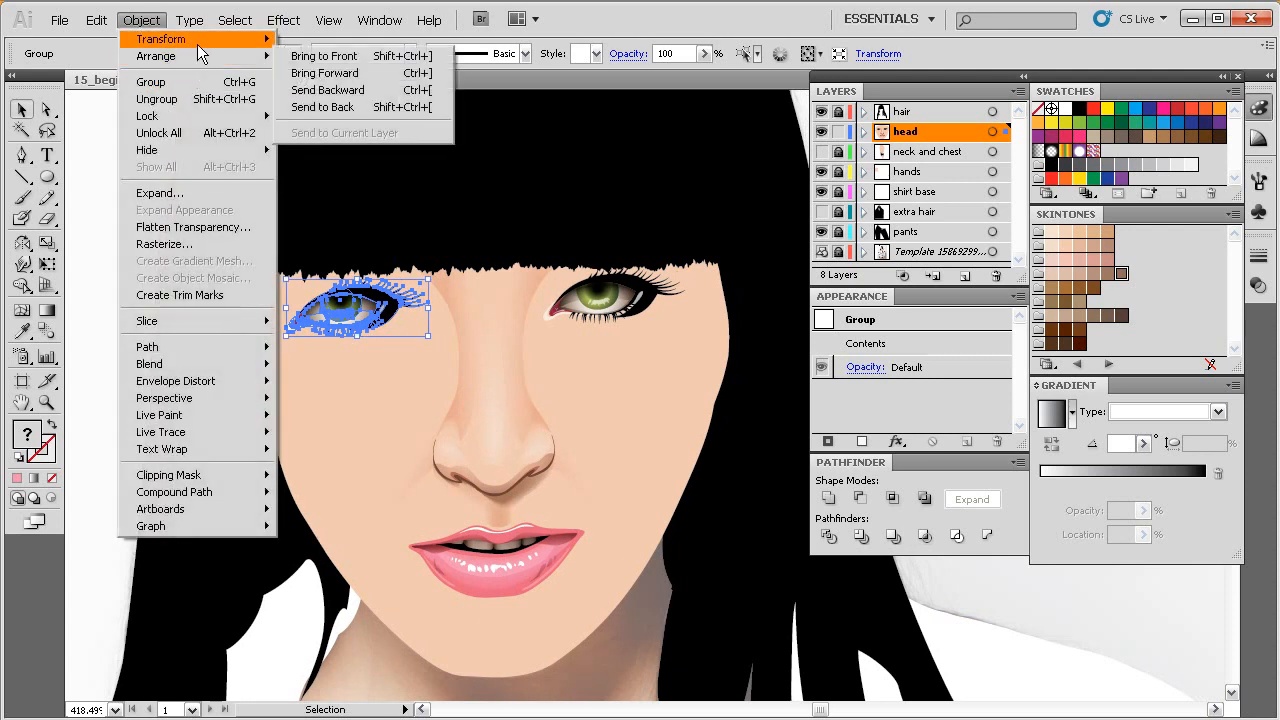
Reflect the selected eye group on the left side of the face across the vertical axis.
{"action": "mouse_move", "coordinate": [195, 40]}
{"action": "left_click", "coordinate": [345, 98]}
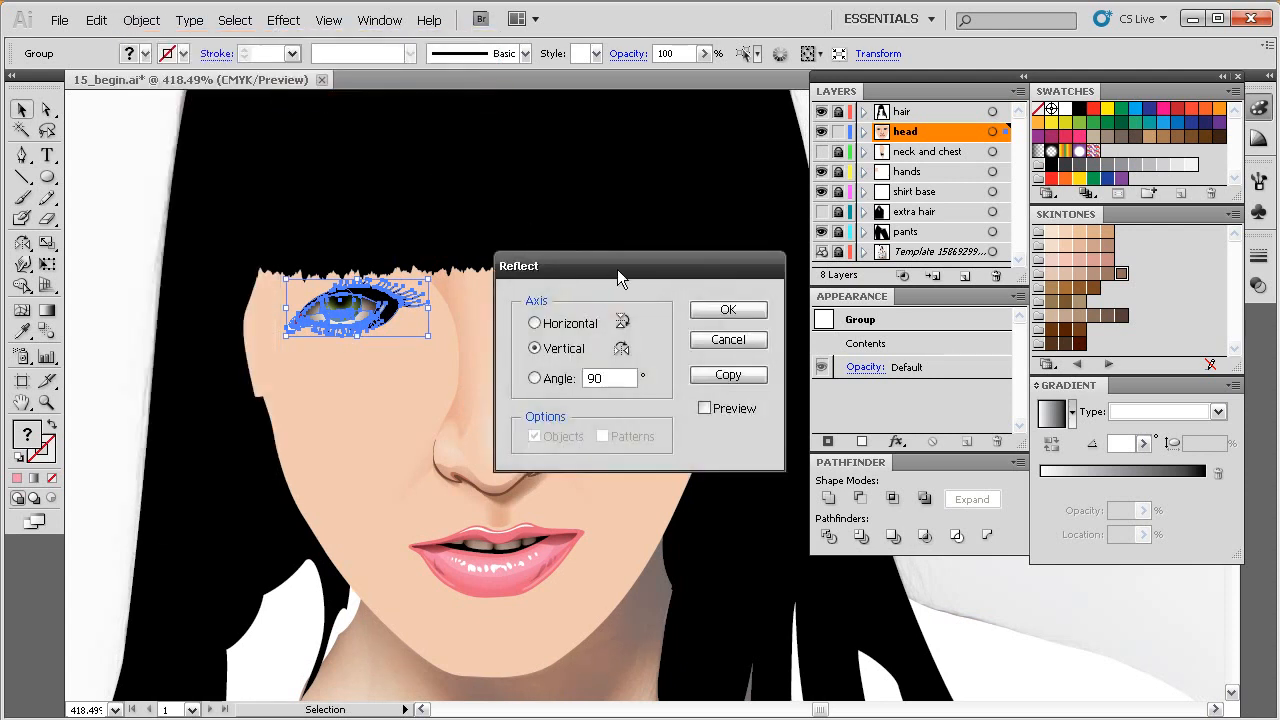
{"action": "left_click_drag", "start_coordinate": [613, 263], "coordinate": [606, 191]}
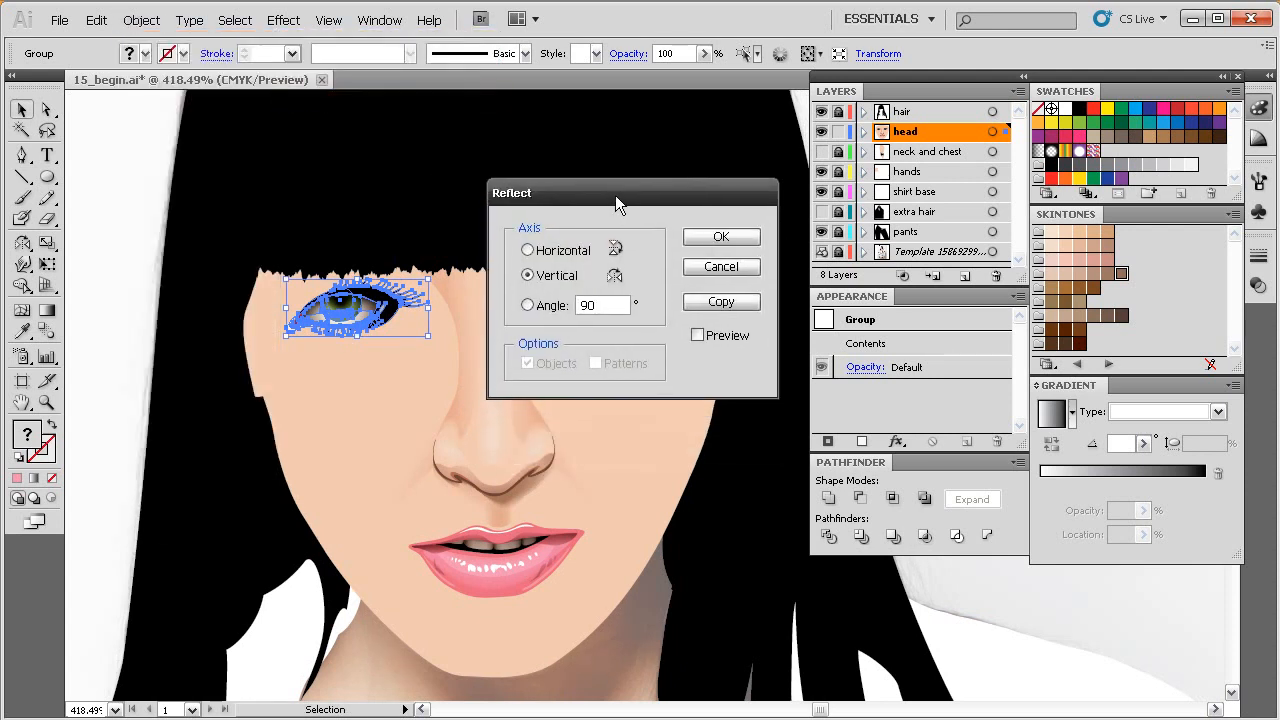
{"action": "left_click", "coordinate": [716, 244]}
Switch the artwork to outline view and move the mirrored eye onto the matching eye in the template photo.
{"action": "left_click_drag", "start_coordinate": [532, 381], "coordinate": [512, 377]}
{"action": "left_click_drag", "start_coordinate": [473, 325], "coordinate": [275, 515]}
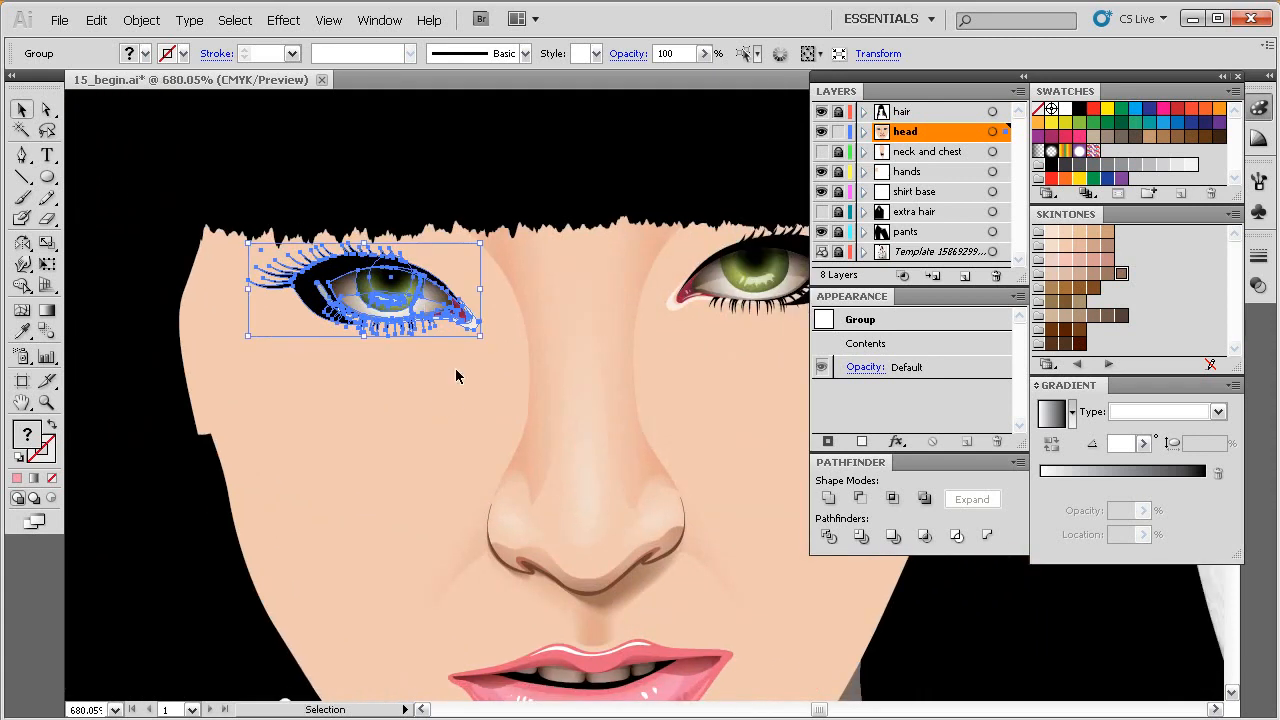
{"action": "key", "text": "ctrl+shift+b"}
{"action": "key", "text": "ctrl+shift+b"}
{"action": "key", "text": "ctrl+y"}
{"action": "left_click_drag", "start_coordinate": [451, 396], "coordinate": [469, 408]}
{"action": "left_click_drag", "start_coordinate": [688, 157], "coordinate": [329, 450]}
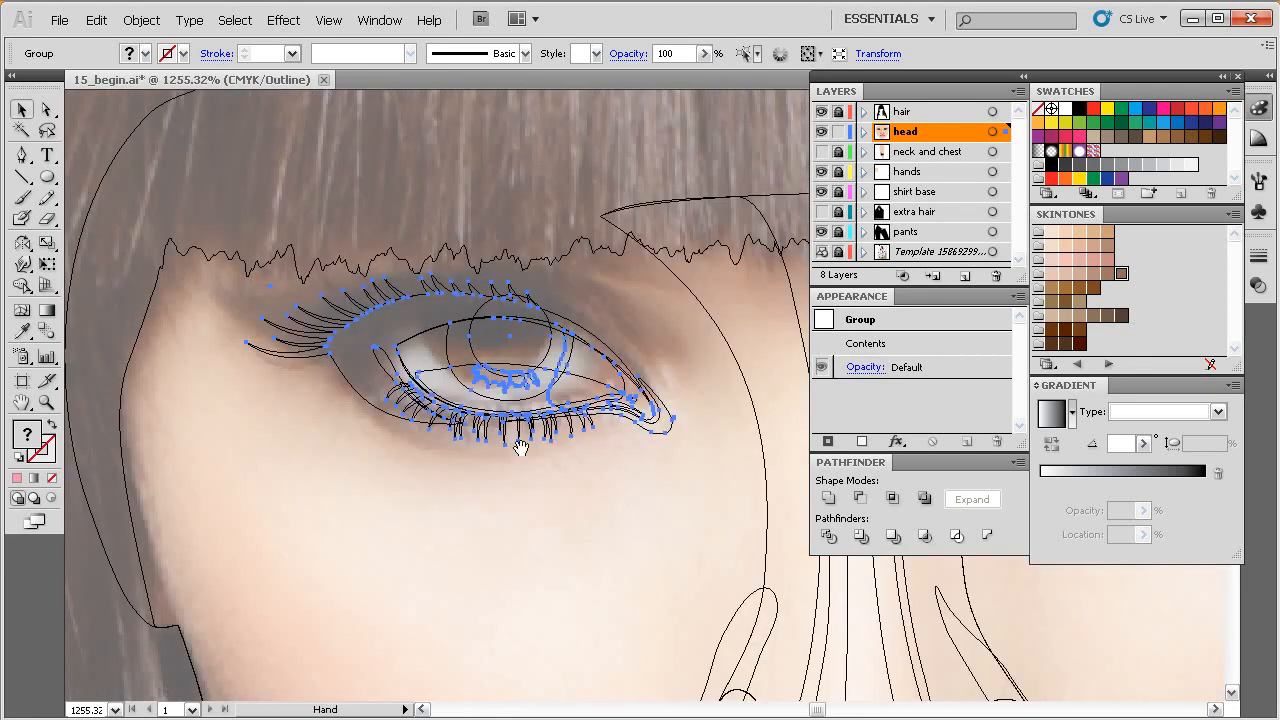
{"action": "left_click_drag", "start_coordinate": [588, 425], "coordinate": [567, 402]}
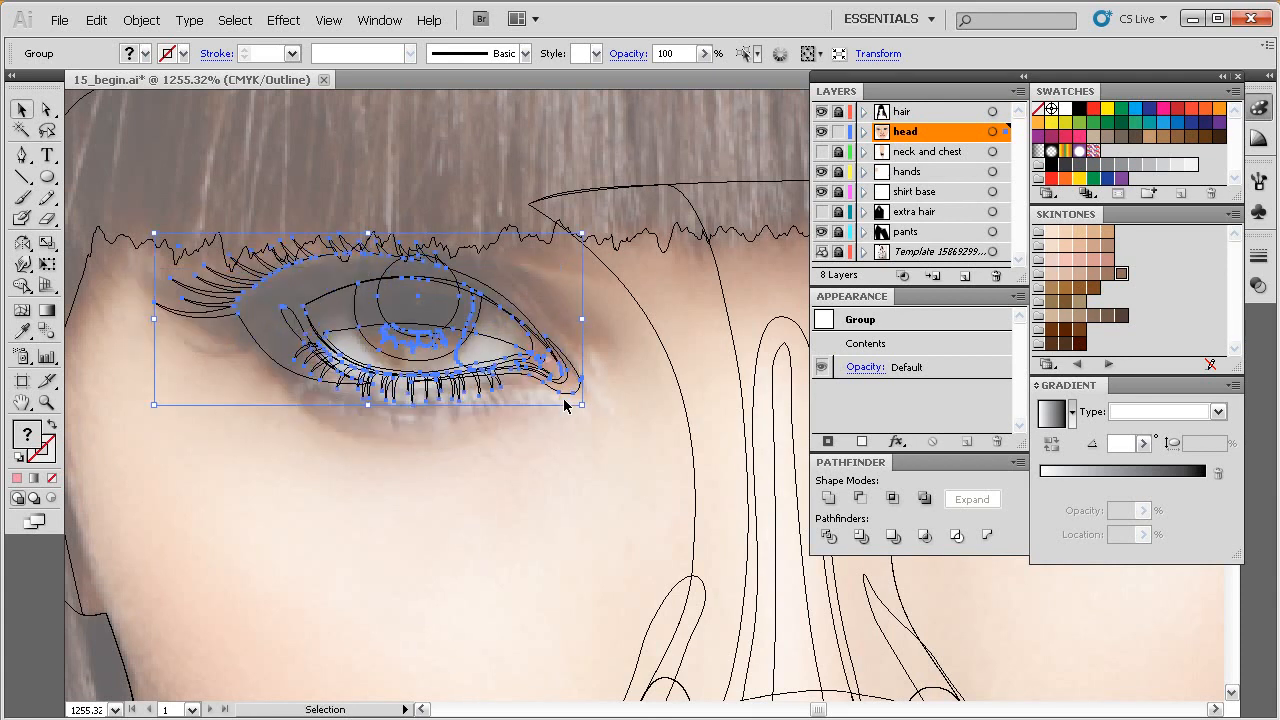
{"action": "left_click_drag", "start_coordinate": [504, 446], "coordinate": [480, 443]}
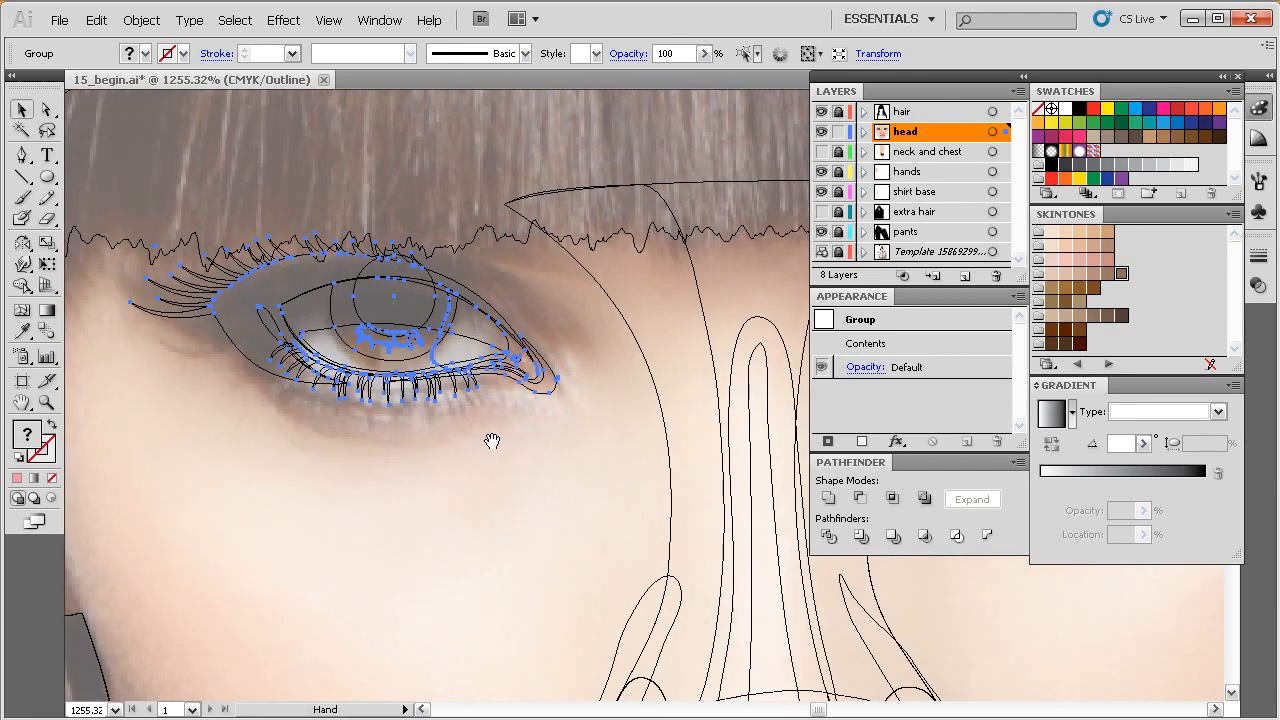
{"action": "left_click", "coordinate": [572, 412], "text": "ctrl+alt"}
{"action": "left_click_drag", "start_coordinate": [590, 415], "coordinate": [550, 416]}
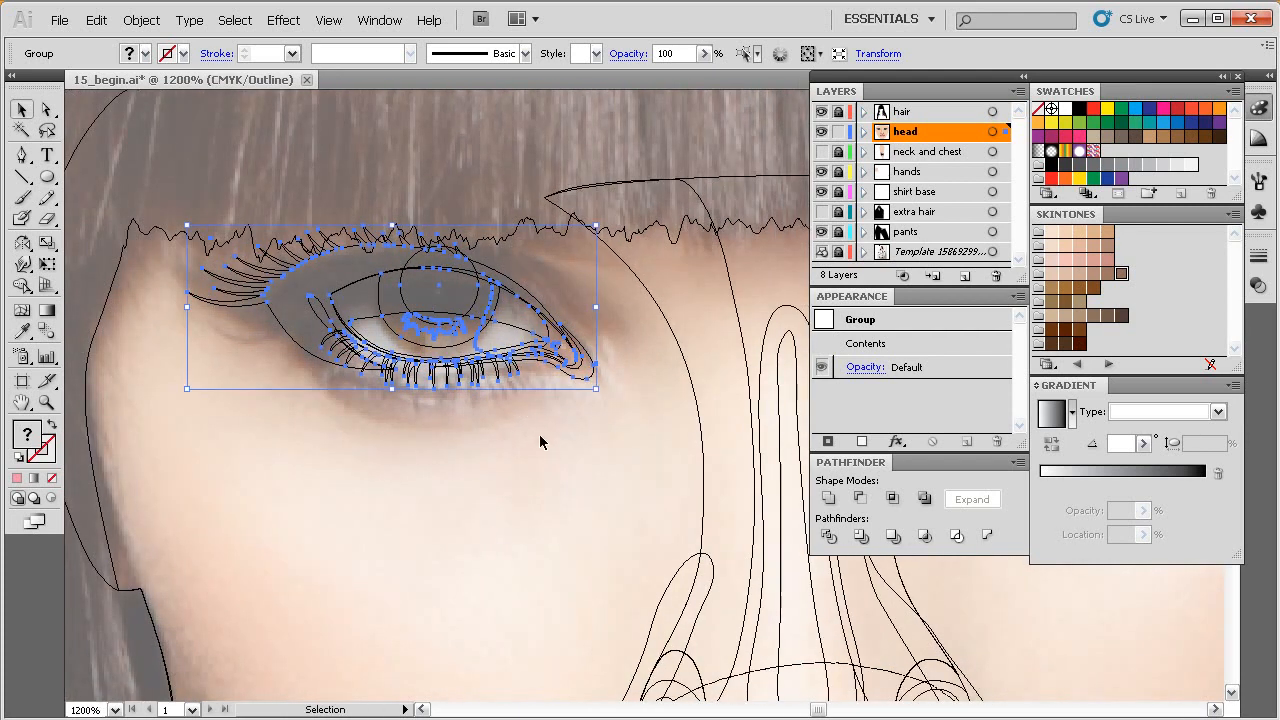
Hide the panels, nudge the mirrored eye slightly down and rotate it a little to match the photo's eye.
{"action": "key", "text": "Tab"}
{"action": "left_click_drag", "start_coordinate": [642, 411], "coordinate": [640, 427]}
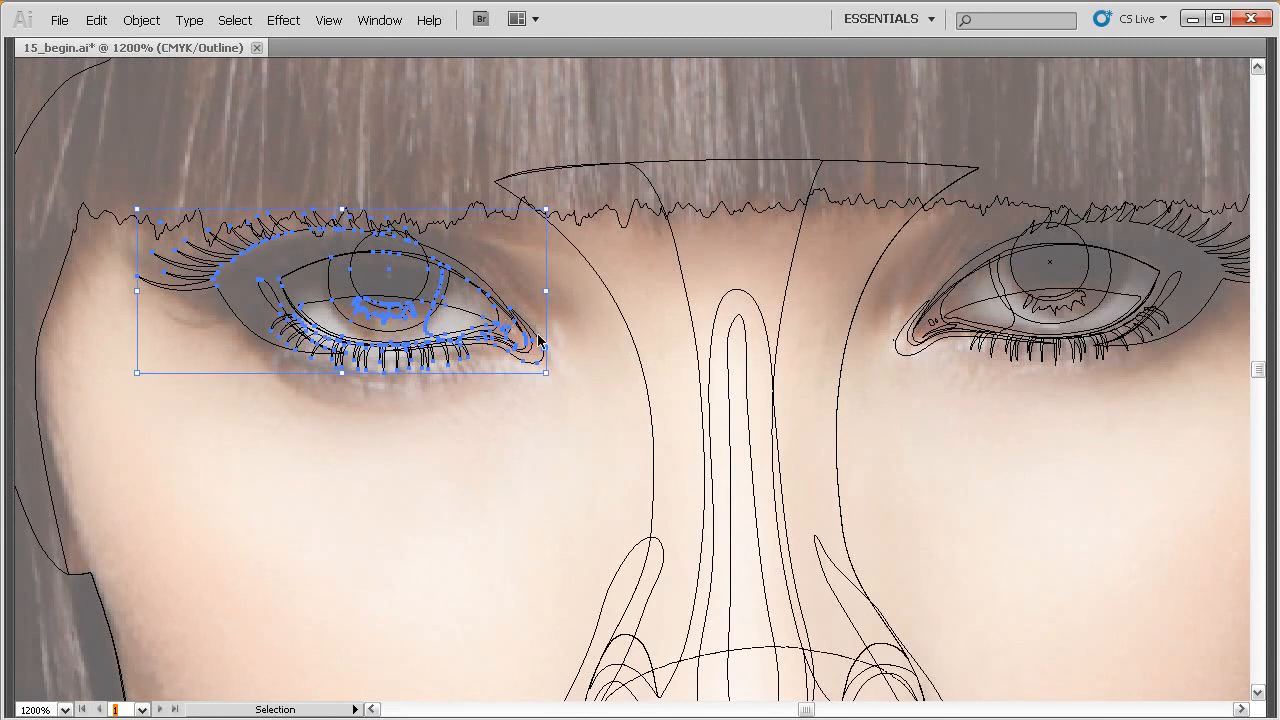
{"action": "left_click_drag", "start_coordinate": [513, 362], "coordinate": [512, 367]}
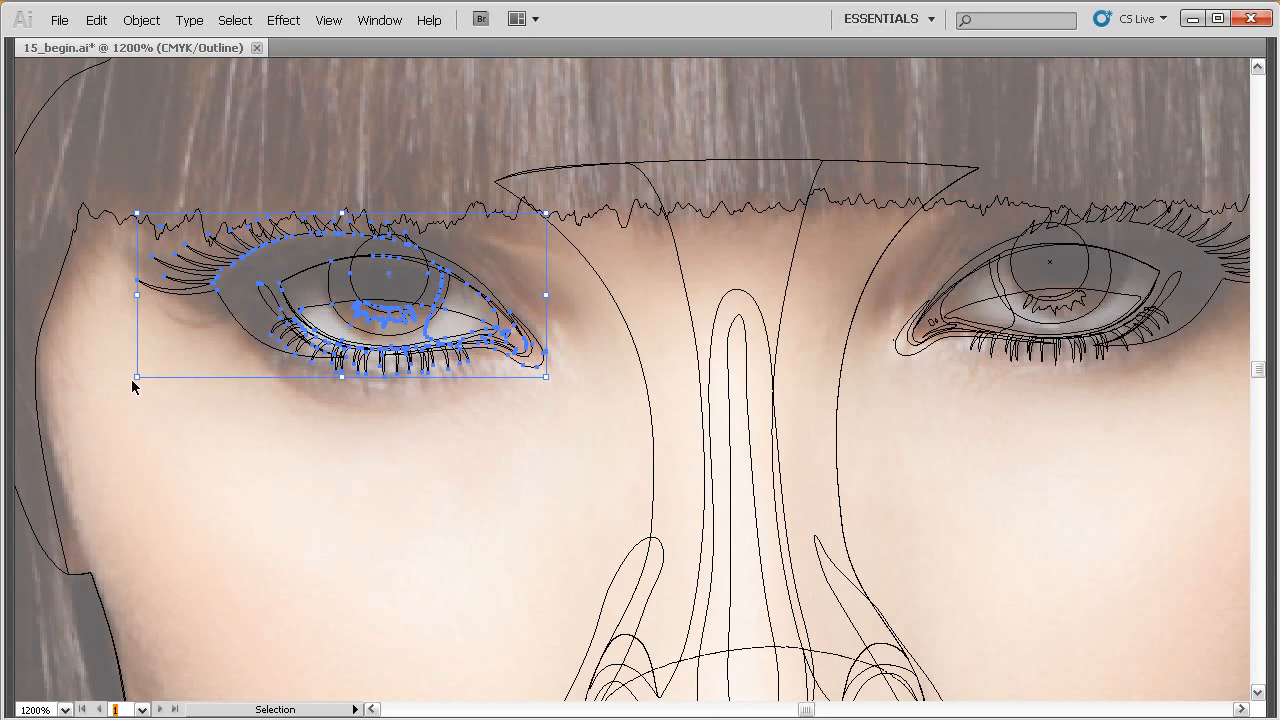
{"action": "left_click_drag", "start_coordinate": [132, 381], "coordinate": [131, 381]}
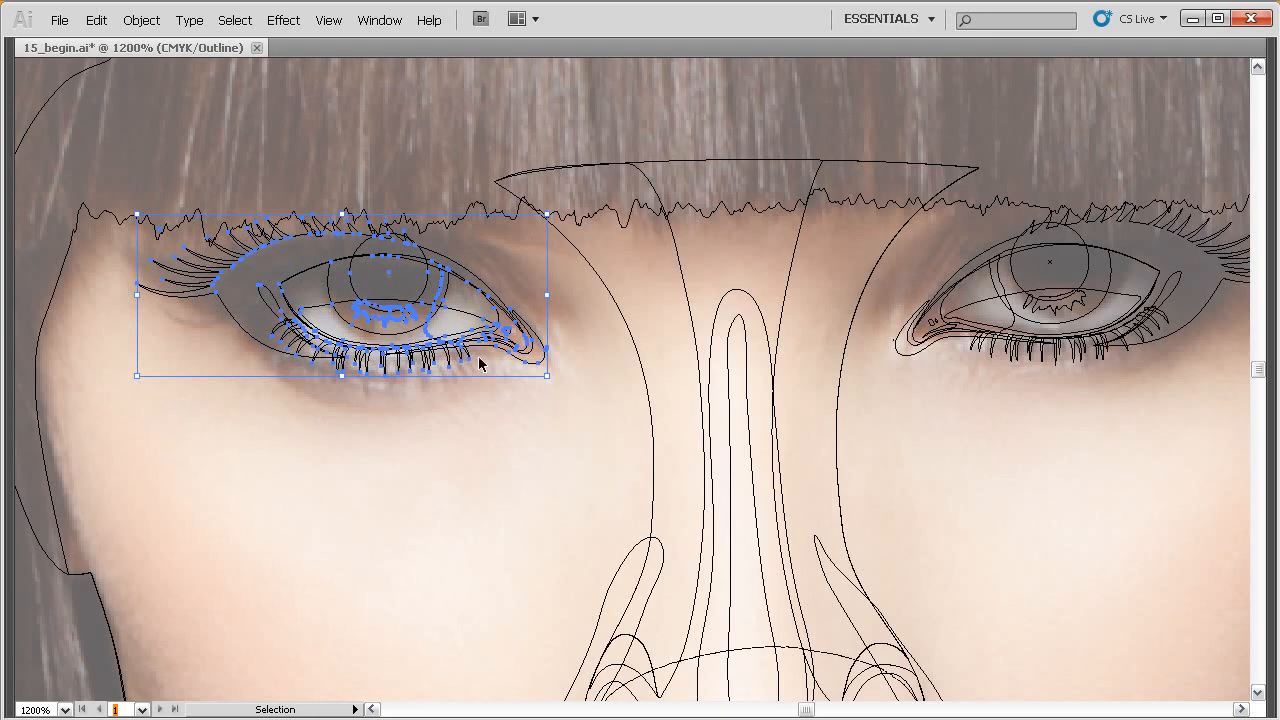
{"action": "left_click_drag", "start_coordinate": [482, 350], "coordinate": [479, 352]}
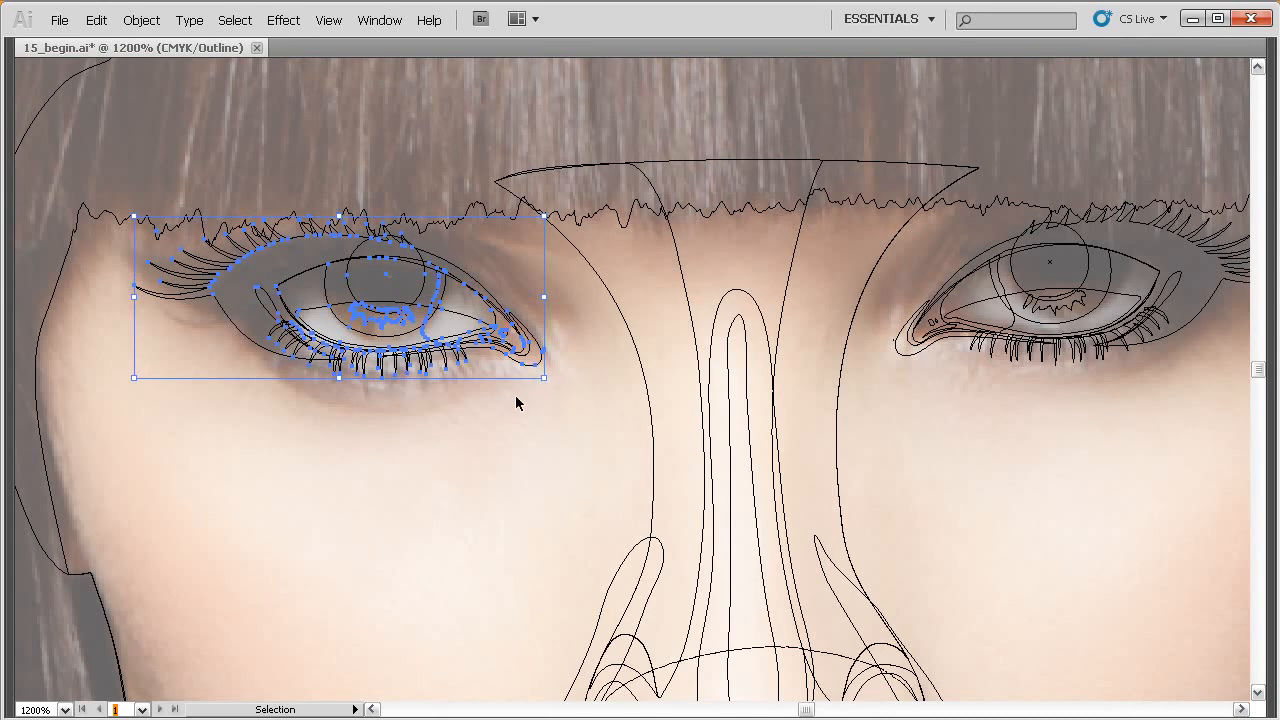
{"action": "left_click_drag", "start_coordinate": [533, 418], "coordinate": [501, 419]}
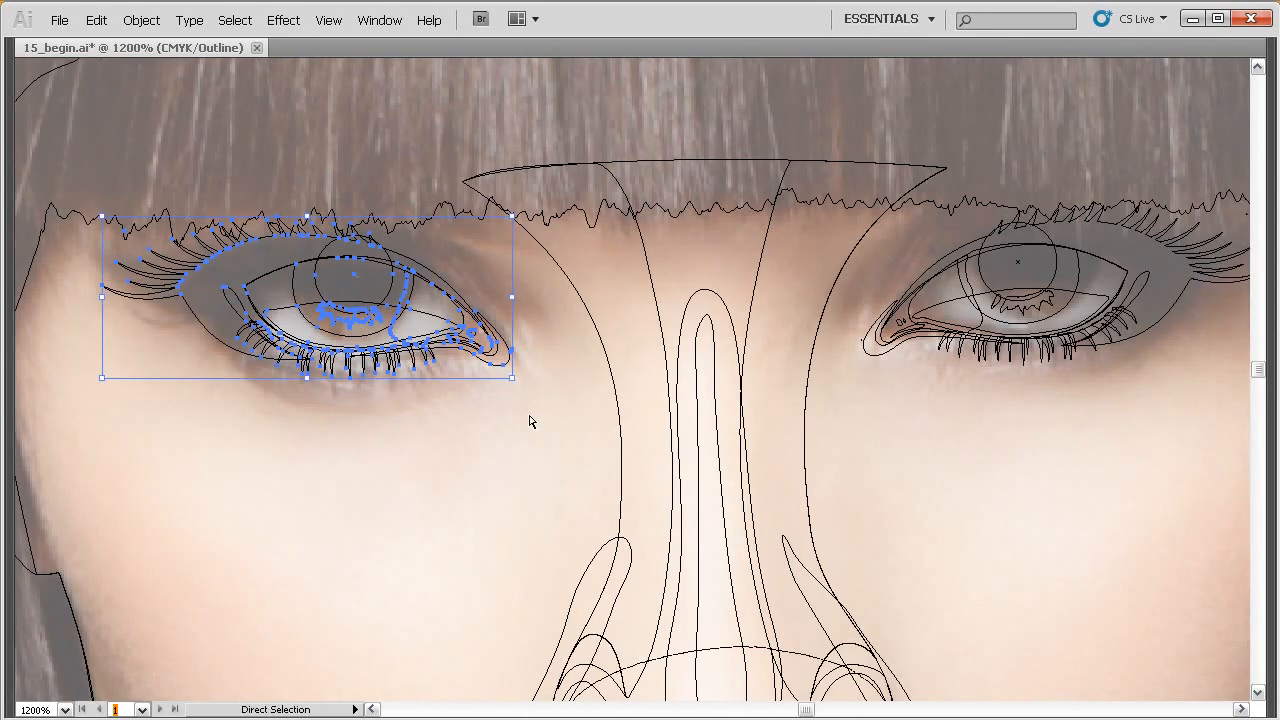
Return to full-colour preview and deselect the mirrored eye.
{"action": "key", "text": "ctrl+y"}
{"action": "left_click_drag", "start_coordinate": [594, 442], "coordinate": [577, 433]}
{"action": "left_click", "coordinate": [591, 438], "text": "ctrl+alt"}
{"action": "left_click", "coordinate": [591, 438], "text": "ctrl+alt"}
{"action": "left_click", "coordinate": [591, 438], "text": "ctrl+alt"}
{"action": "left_click", "coordinate": [281, 452]}
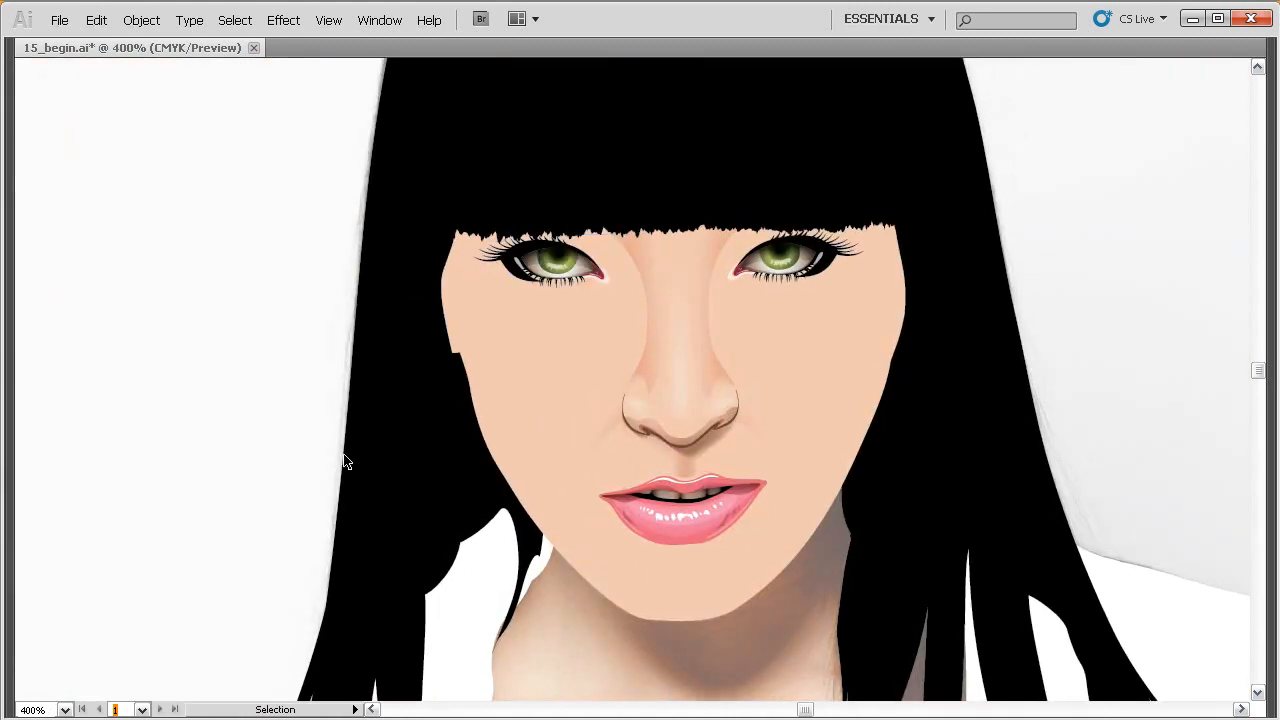
Examine the placement and symmetry of both eyes relative to the nose, lips and hairline.
{"action": "left_click_drag", "start_coordinate": [741, 442], "coordinate": [686, 423]}
{"action": "left_click", "coordinate": [729, 440], "text": "ctrl+alt"}
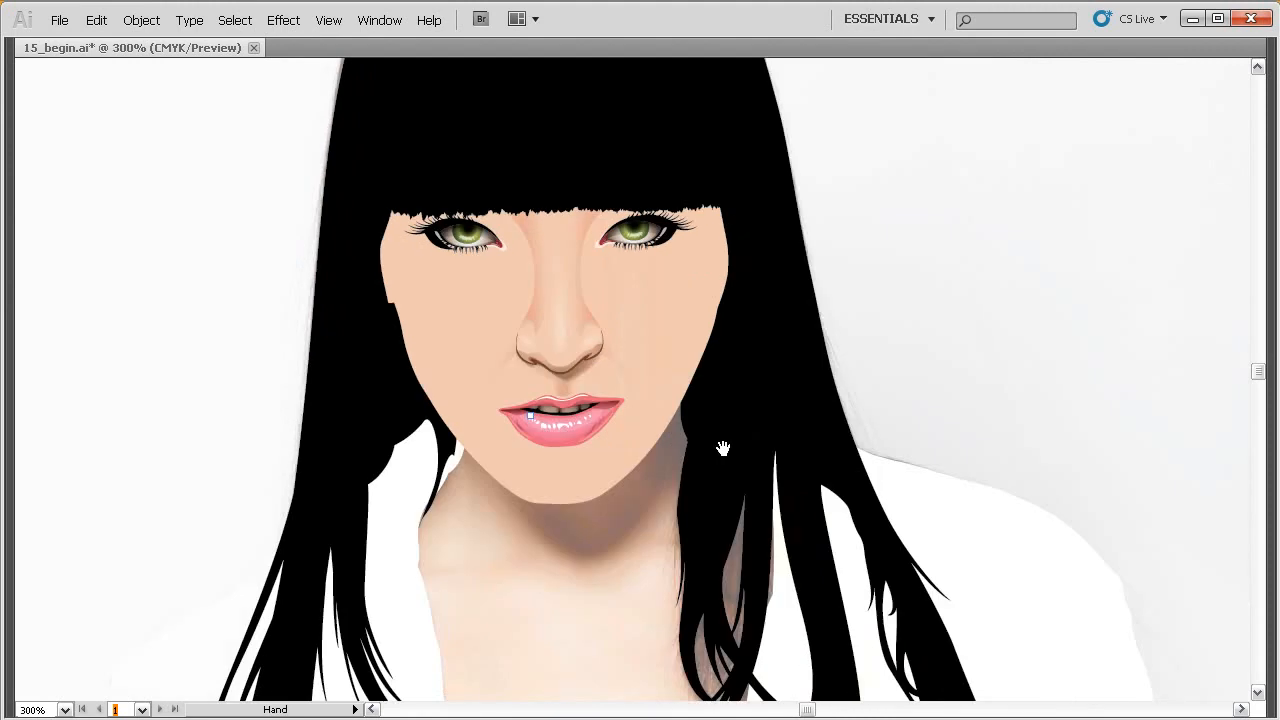
{"action": "left_click_drag", "start_coordinate": [566, 343], "coordinate": [609, 374]}
{"action": "left_click_drag", "start_coordinate": [811, 180], "coordinate": [435, 507]}
{"action": "left_click_drag", "start_coordinate": [603, 351], "coordinate": [620, 403]}
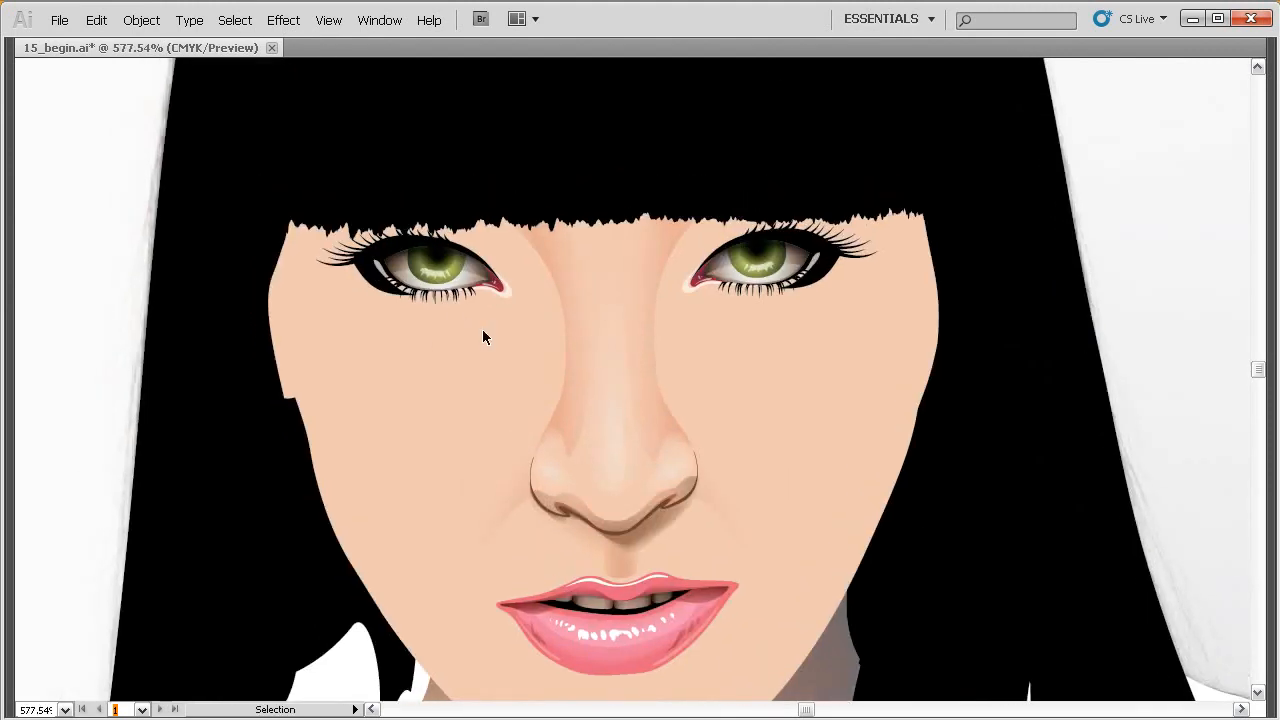
{"action": "left_click_drag", "start_coordinate": [906, 182], "coordinate": [274, 564]}
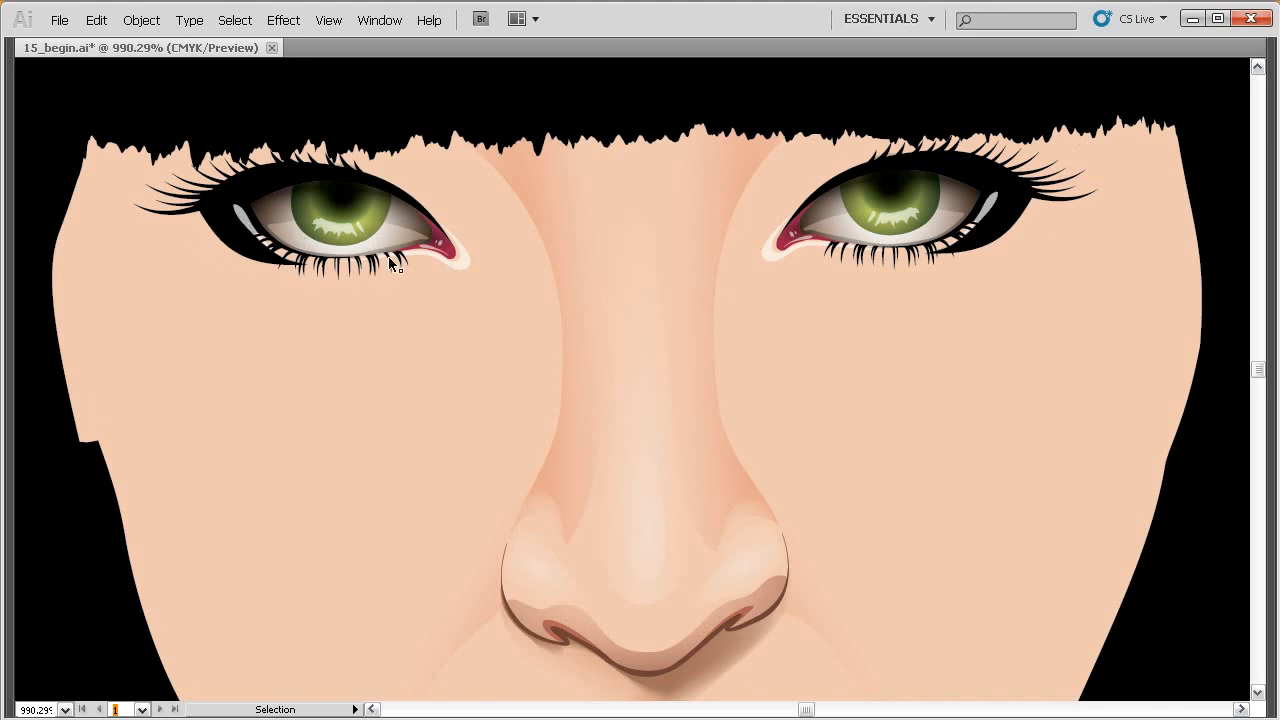
{"action": "left_click_drag", "start_coordinate": [521, 370], "coordinate": [514, 352]}
{"action": "left_click", "coordinate": [715, 371], "text": "ctrl+alt"}
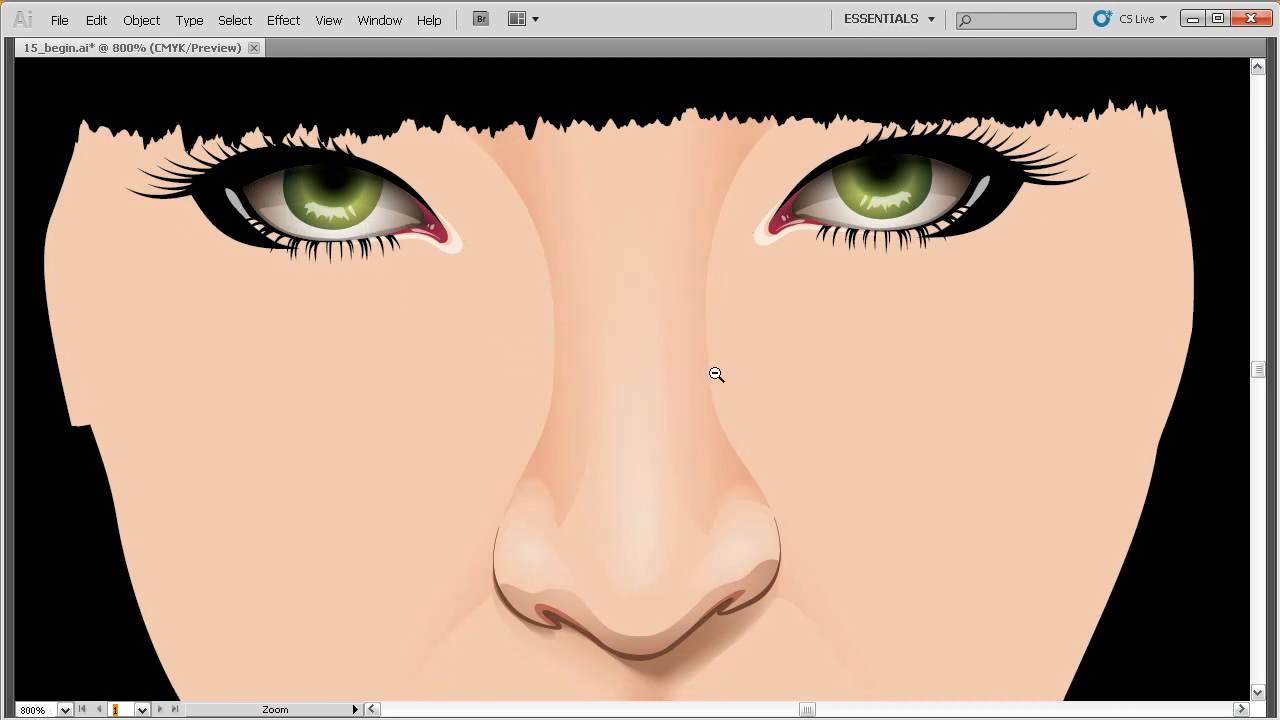
{"action": "left_click", "coordinate": [702, 386], "text": "ctrl+alt"}
{"action": "left_click_drag", "start_coordinate": [702, 386], "coordinate": [652, 352]}
Switch to outline view with the panels shown, and temporarily hide the head layer to study the photo's shading around the eyes.
{"action": "key", "text": "a"}
{"action": "key", "text": "ctrl+y"}
{"action": "key", "text": "Tab"}
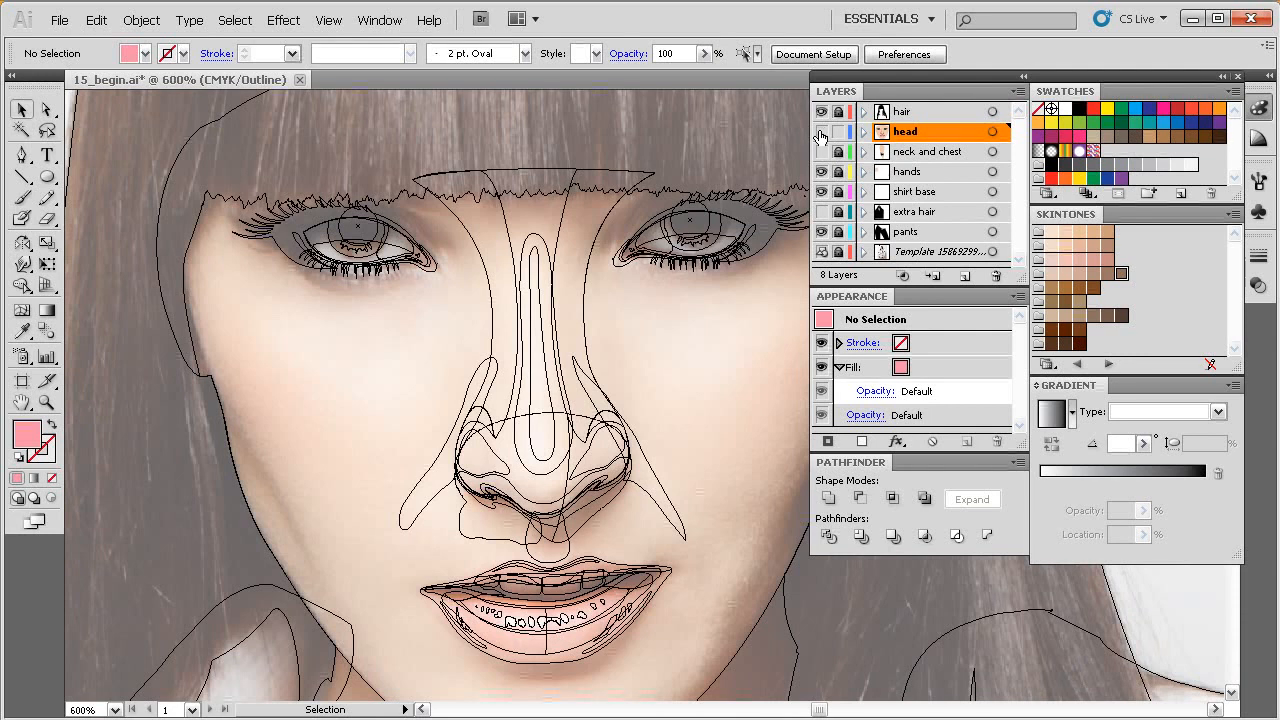
{"action": "left_click", "coordinate": [821, 131]}
{"action": "left_click_drag", "start_coordinate": [700, 334], "coordinate": [626, 366]}
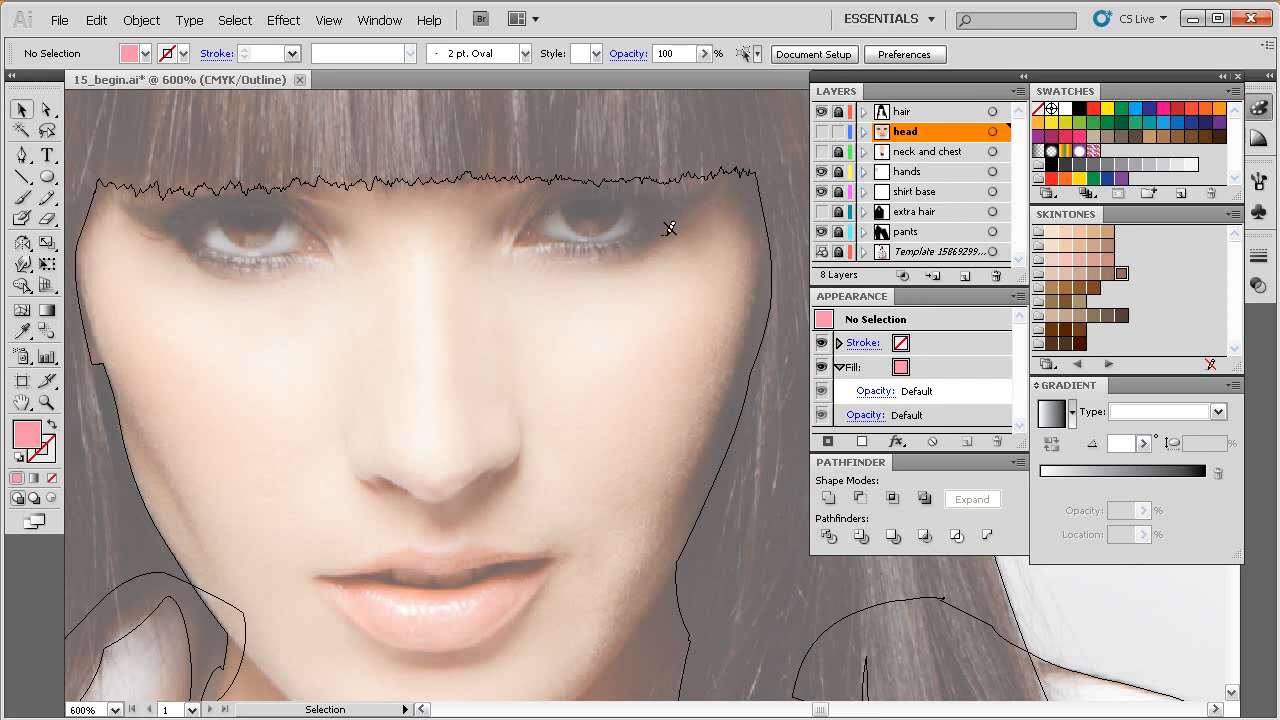
{"action": "left_click", "coordinate": [821, 131]}
Draw a closed Pencil shape about 1.7 by 0.41 in, without fill or stroke, across the forehead and along both eyes' upper lids.
{"action": "mouse_move", "coordinate": [535, 346]}
{"action": "left_mouse_down"}
{"action": "mouse_move", "coordinate": [547, 378]}
{"action": "mouse_move", "coordinate": [574, 394]}
{"action": "left_mouse_up"}
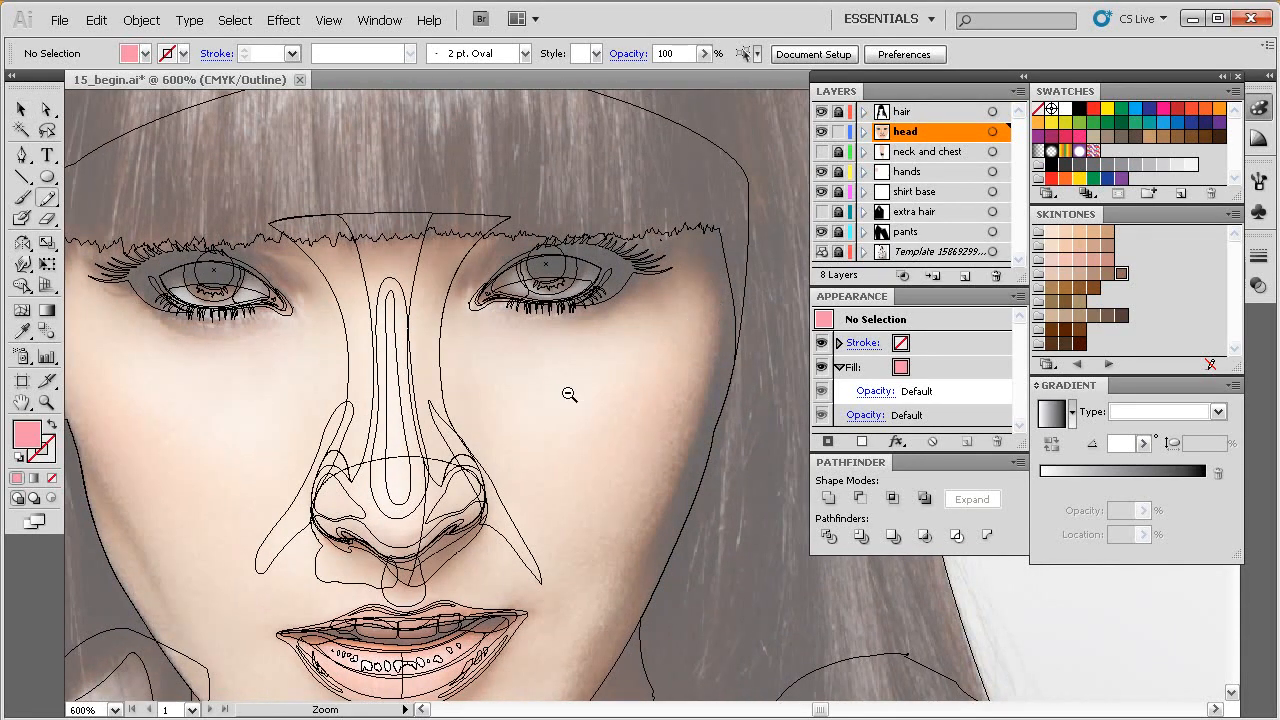
{"action": "key", "text": "ctrl+minus"}
{"action": "left_click_drag", "start_coordinate": [595, 407], "coordinate": [512, 421]}
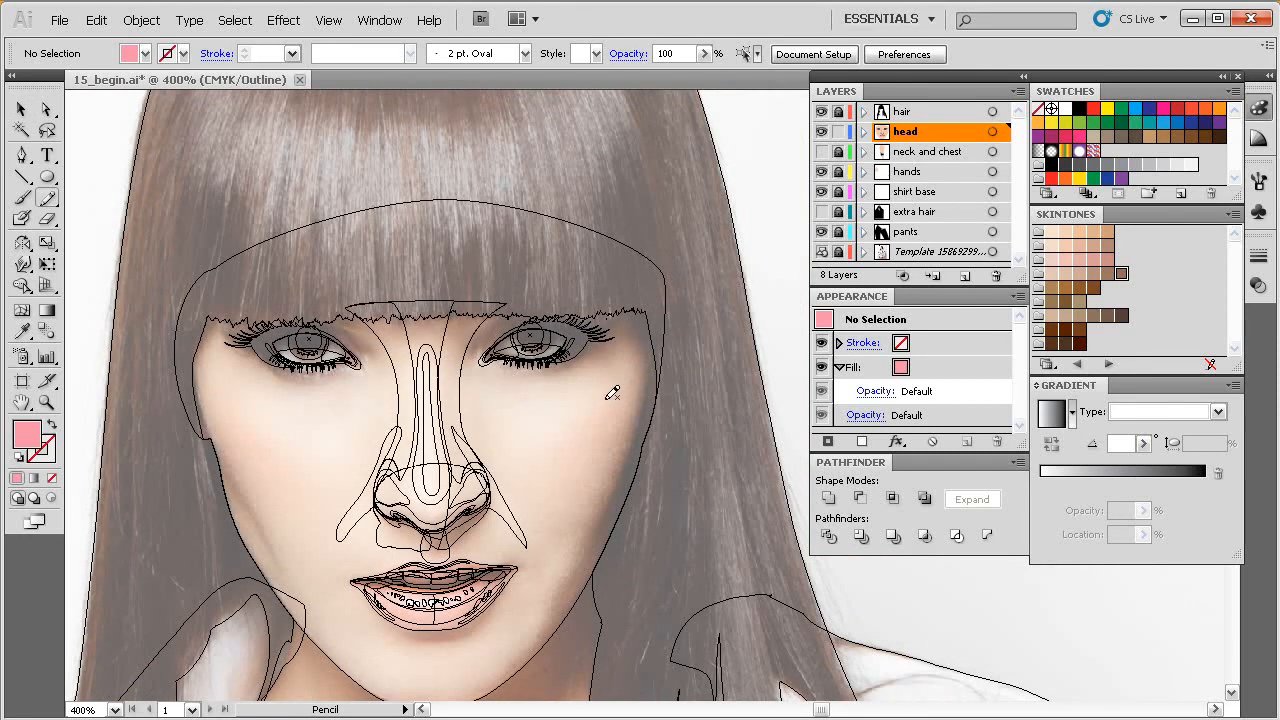
{"action": "left_click_drag", "start_coordinate": [577, 390], "coordinate": [602, 404]}
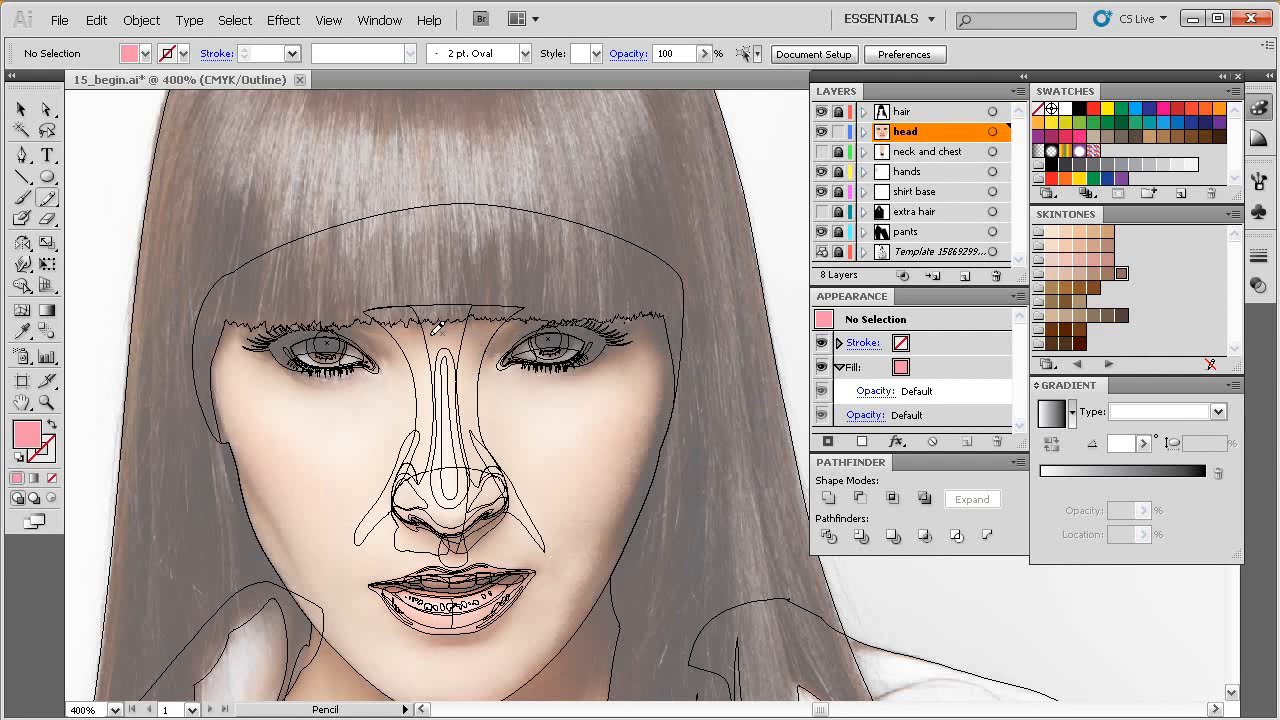
{"action": "left_click_drag", "start_coordinate": [391, 369], "coordinate": [357, 335]}
{"action": "mouse_move", "coordinate": [694, 313]}
{"action": "left_mouse_down"}
{"action": "mouse_move", "coordinate": [700, 334]}
{"action": "mouse_move", "coordinate": [580, 366]}
{"action": "left_mouse_up"}
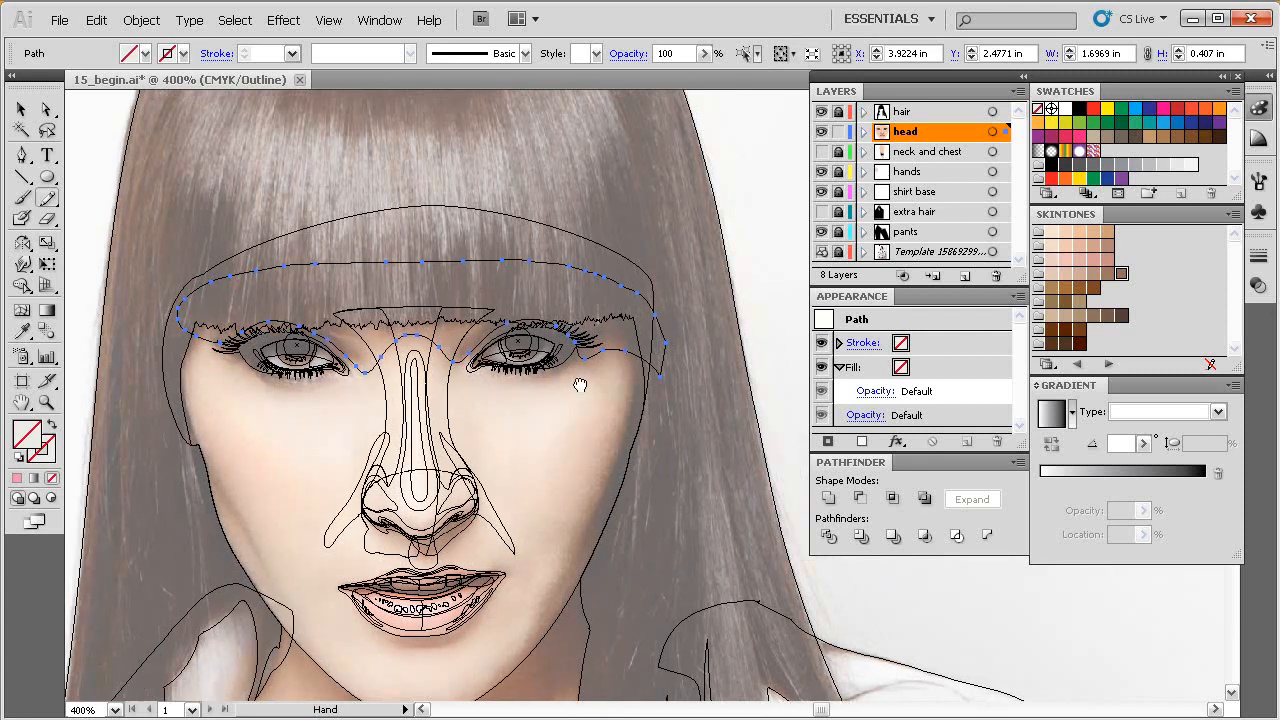
Redraw the shadow shape's lower edge around the right-hand eye and adjust its anchor point at the inner corner.
{"action": "mouse_move", "coordinate": [734, 207]}
{"action": "left_mouse_down"}
{"action": "mouse_move", "coordinate": [677, 278]}
{"action": "mouse_move", "coordinate": [366, 570]}
{"action": "left_mouse_up"}
{"action": "mouse_move", "coordinate": [638, 440]}
{"action": "left_mouse_down"}
{"action": "mouse_move", "coordinate": [554, 466]}
{"action": "mouse_move", "coordinate": [550, 449]}
{"action": "left_mouse_up"}
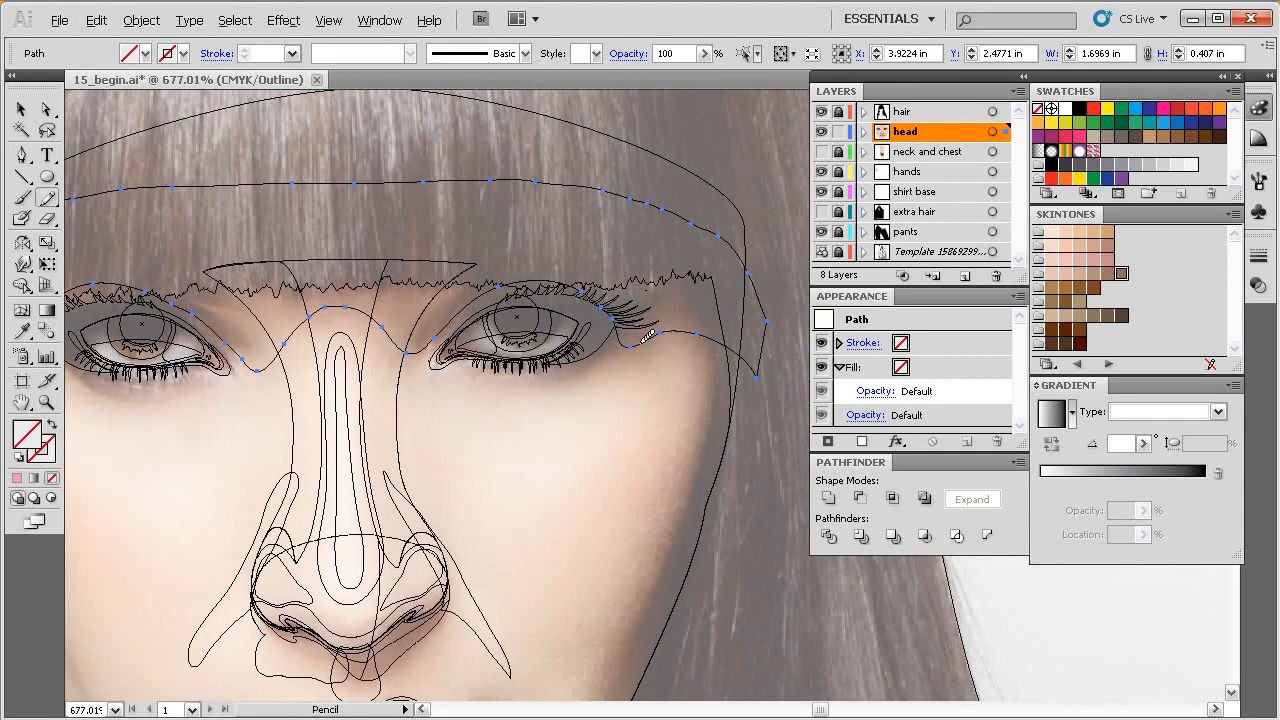
{"action": "left_click_drag", "start_coordinate": [722, 338], "coordinate": [756, 376]}
{"action": "mouse_move", "coordinate": [685, 328]}
{"action": "left_mouse_down"}
{"action": "mouse_move", "coordinate": [624, 346]}
{"action": "mouse_move", "coordinate": [619, 315]}
{"action": "mouse_move", "coordinate": [585, 287]}
{"action": "mouse_move", "coordinate": [500, 288]}
{"action": "mouse_move", "coordinate": [522, 288]}
{"action": "mouse_move", "coordinate": [518, 273]}
{"action": "mouse_move", "coordinate": [496, 289]}
{"action": "left_mouse_up"}
{"action": "key", "text": "a"}
{"action": "left_click_drag", "start_coordinate": [437, 345], "coordinate": [438, 346]}
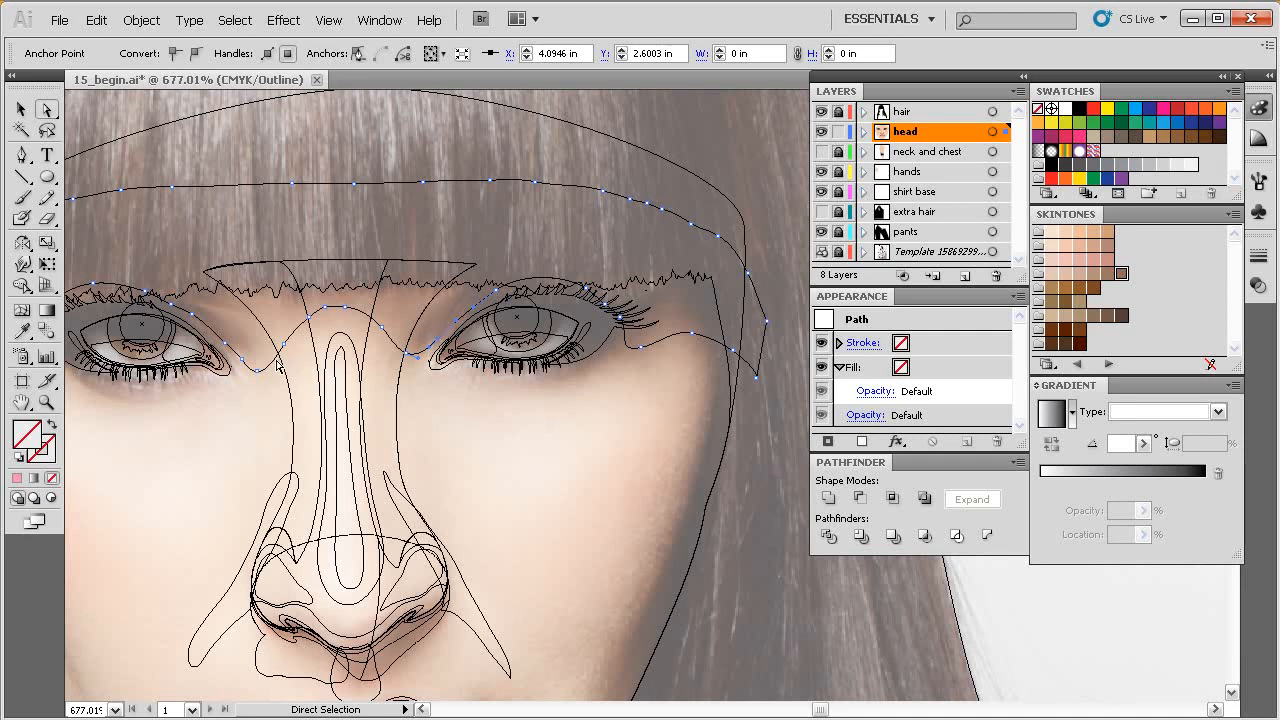
Smooth the shadow shape's edge over the nose bridge and the left-hand eye's inner corner by redrawing segments and adjusting anchor points.
{"action": "mouse_move", "coordinate": [286, 350]}
{"action": "left_mouse_down"}
{"action": "mouse_move", "coordinate": [325, 306]}
{"action": "mouse_move", "coordinate": [354, 329]}
{"action": "mouse_move", "coordinate": [385, 326]}
{"action": "mouse_move", "coordinate": [363, 310]}
{"action": "mouse_move", "coordinate": [290, 340]}
{"action": "left_mouse_up"}
{"action": "key", "text": "n"}
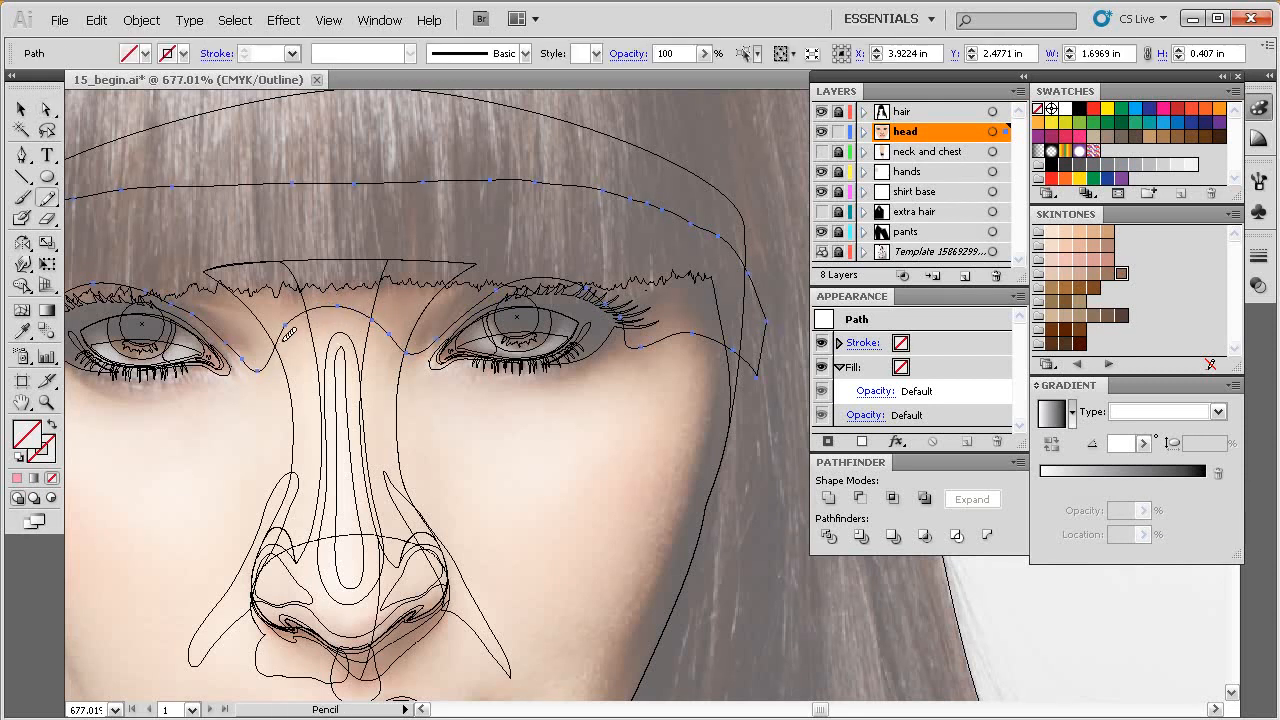
{"action": "left_click_drag", "start_coordinate": [338, 301], "coordinate": [270, 331]}
{"action": "key", "text": "ctrl"}
{"action": "left_click", "coordinate": [258, 372], "text": "ctrl"}
{"action": "left_click_drag", "start_coordinate": [258, 372], "coordinate": [233, 351]}
{"action": "left_click", "coordinate": [238, 355], "text": "ctrl"}
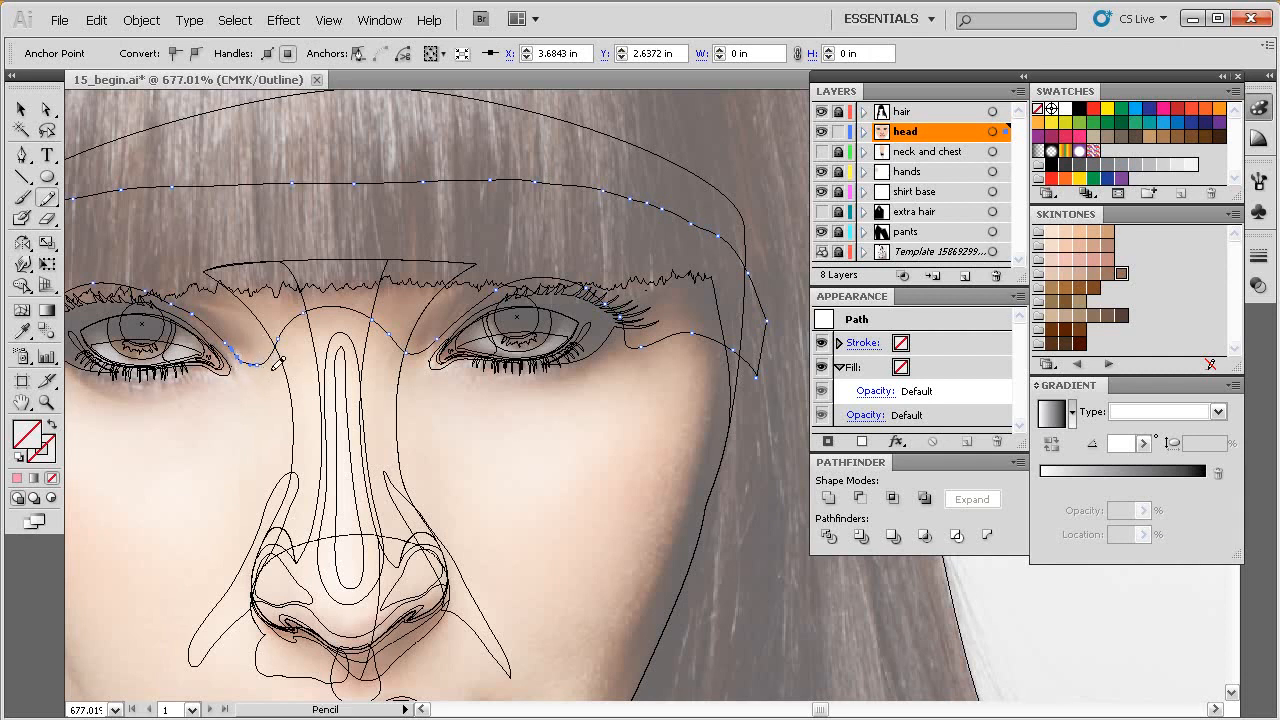
{"action": "left_click_drag", "start_coordinate": [280, 346], "coordinate": [269, 363]}
{"action": "left_click", "coordinate": [263, 370], "text": "ctrl"}
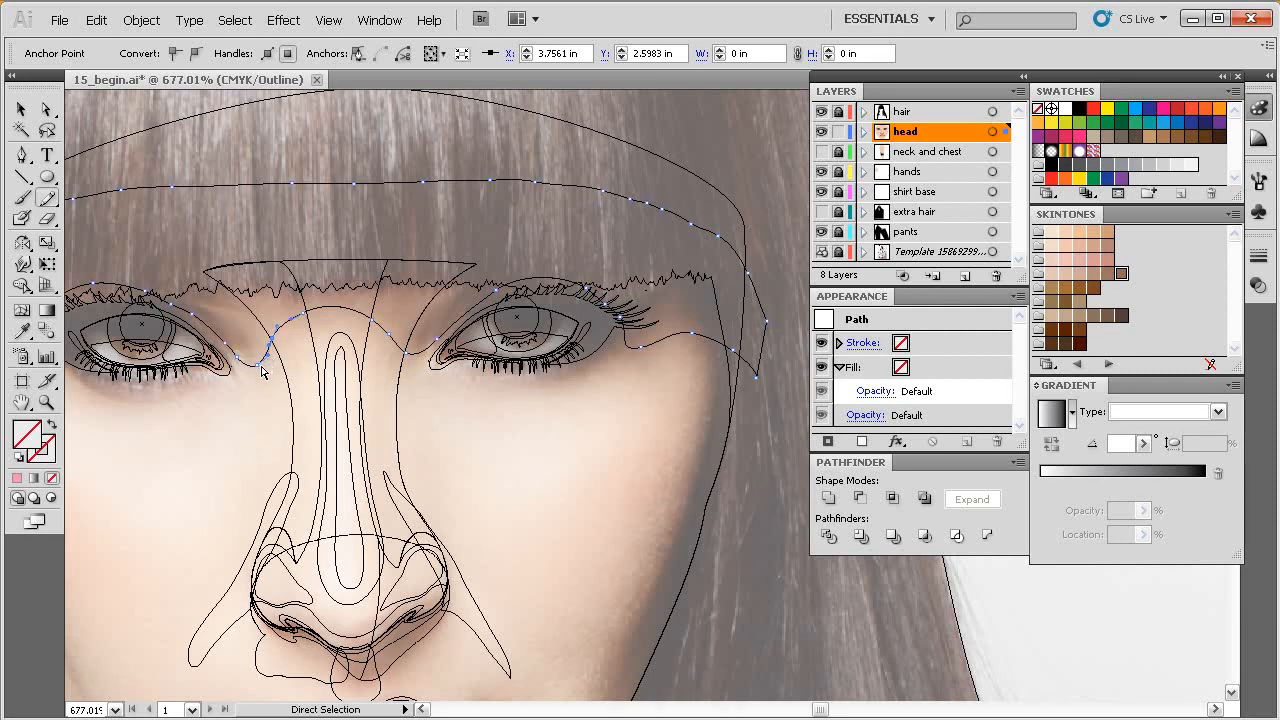
{"action": "left_click_drag", "start_coordinate": [258, 366], "coordinate": [259, 363]}
Redraw the shadow shape's lower edge along the upper lid of the left-hand eye.
{"action": "left_click_drag", "start_coordinate": [318, 382], "coordinate": [437, 370]}
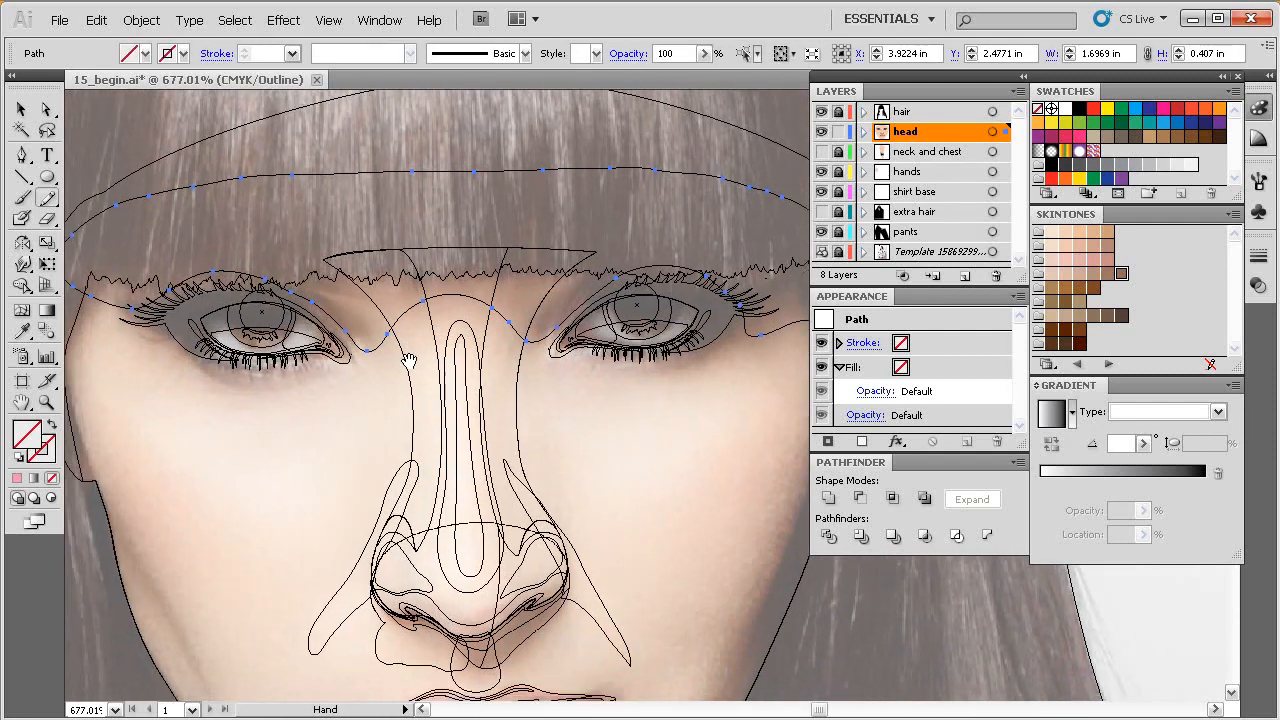
{"action": "left_click_drag", "start_coordinate": [354, 342], "coordinate": [258, 278]}
{"action": "left_click_drag", "start_coordinate": [352, 323], "coordinate": [323, 357]}
{"action": "left_click", "coordinate": [536, 385], "text": "ctrl+alt"}
{"action": "left_click_drag", "start_coordinate": [606, 441], "coordinate": [426, 385]}
{"action": "left_click", "coordinate": [530, 414], "text": "ctrl+alt"}
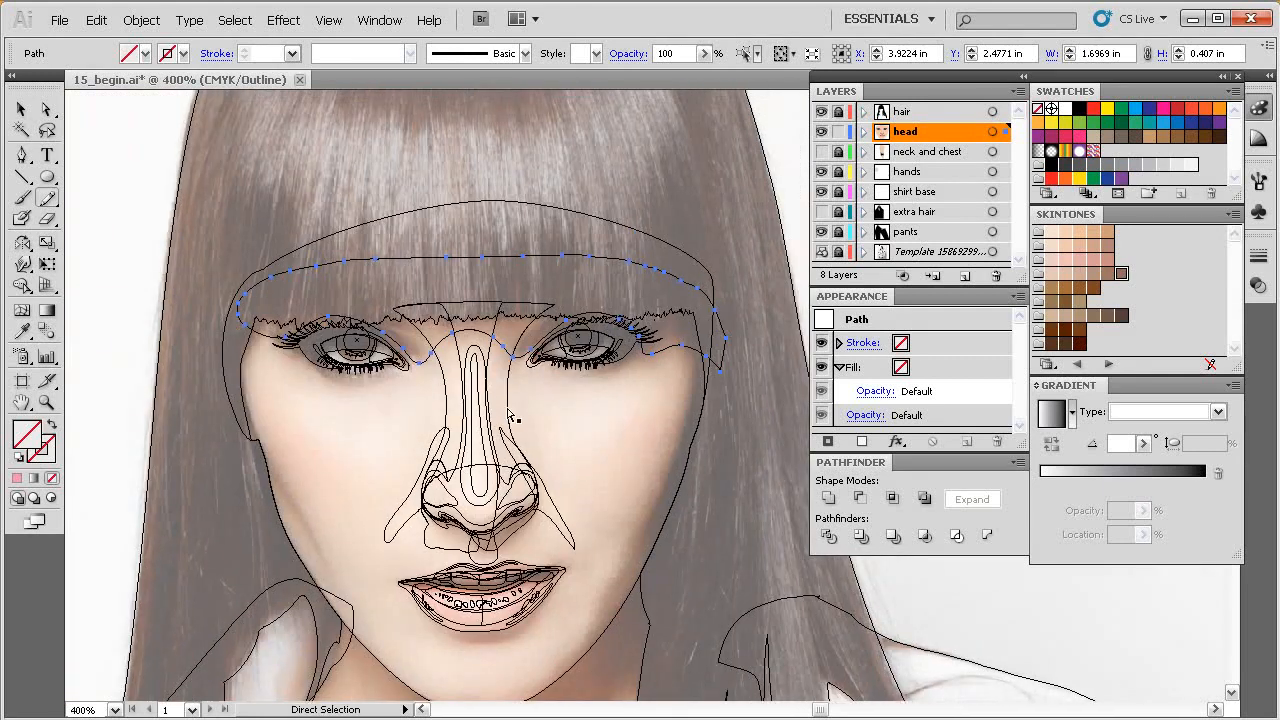
In preview, fill the shadow shape with a linear gradient at -90°, reversed to run from black at its top to white below.
{"action": "key", "text": "ctrl+y"}
{"action": "left_click_drag", "start_coordinate": [531, 400], "coordinate": [500, 423]}
{"action": "key", "text": "v"}
{"action": "left_click_drag", "start_coordinate": [515, 351], "coordinate": [542, 347]}
{"action": "left_click", "coordinate": [565, 340], "text": "ctrl+alt"}
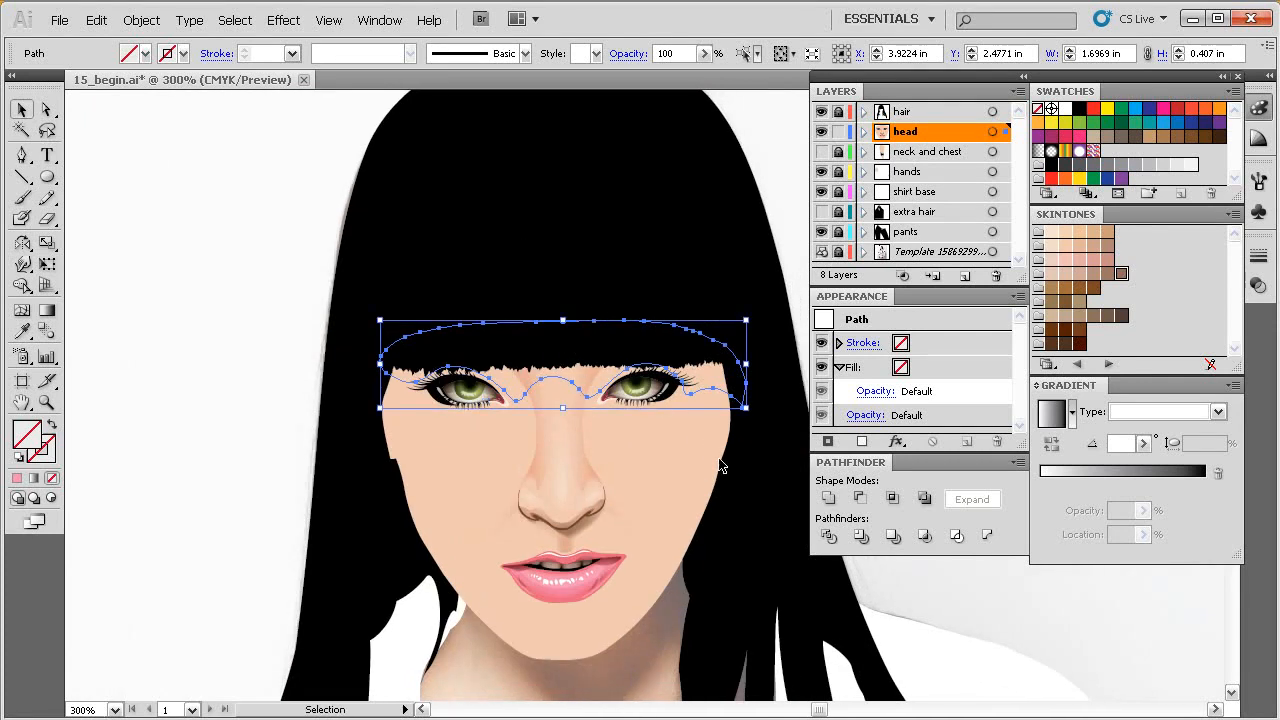
{"action": "left_click", "coordinate": [1139, 411]}
{"action": "left_click", "coordinate": [1142, 442]}
{"action": "key", "text": "g"}
{"action": "left_click_drag", "start_coordinate": [565, 320], "coordinate": [563, 387]}
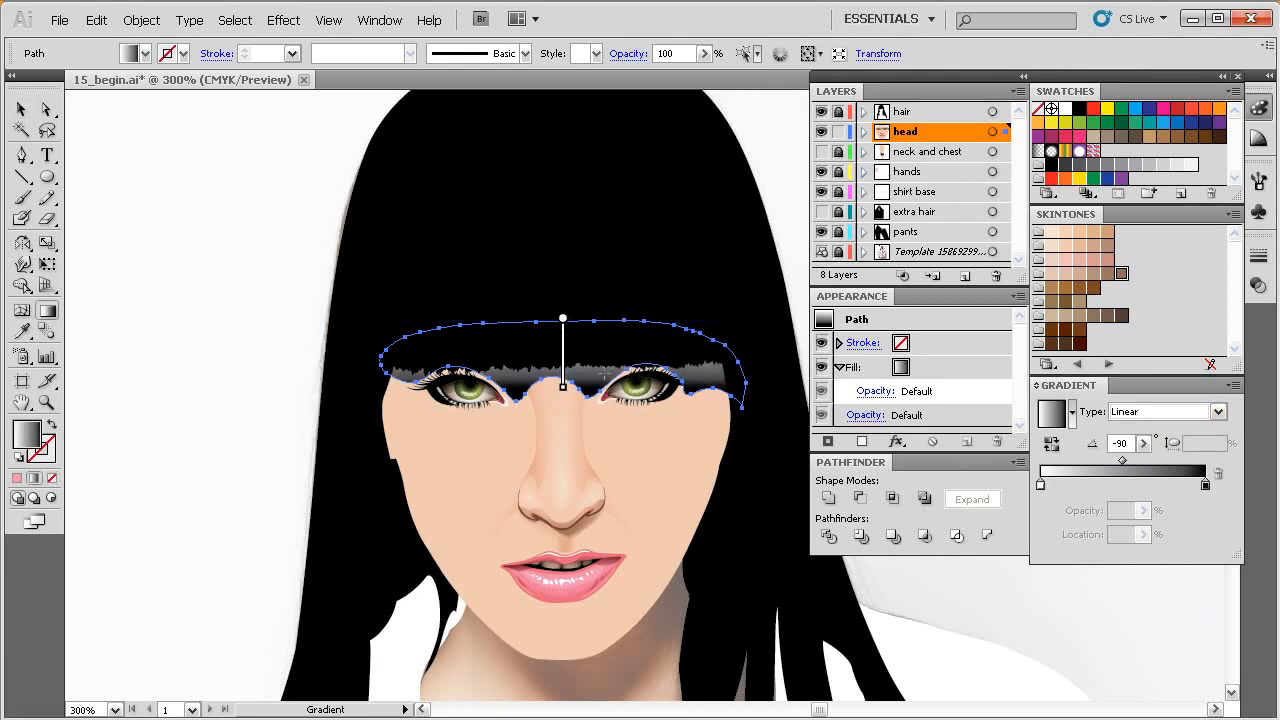
{"action": "left_click", "coordinate": [1051, 444]}
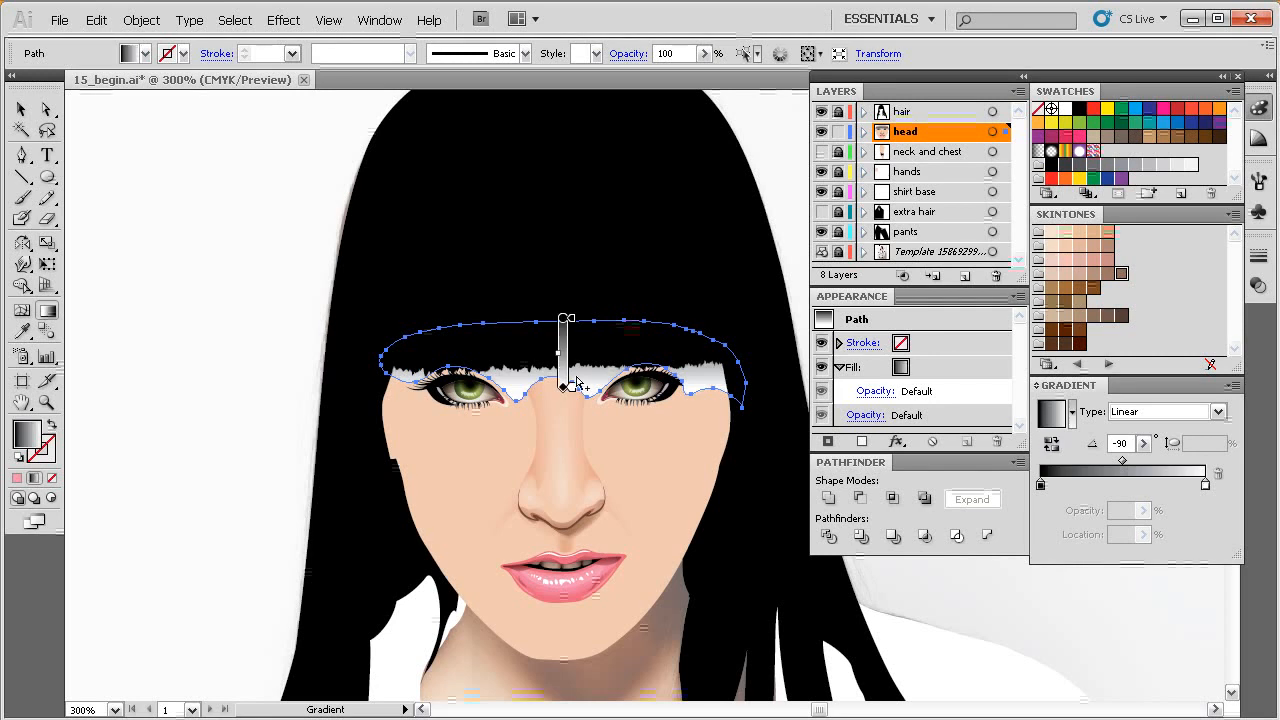
Set the shadow shape's blending mode to Multiply so it shades the skin around both eyes.
{"action": "left_click_drag", "start_coordinate": [624, 437], "coordinate": [595, 437]}
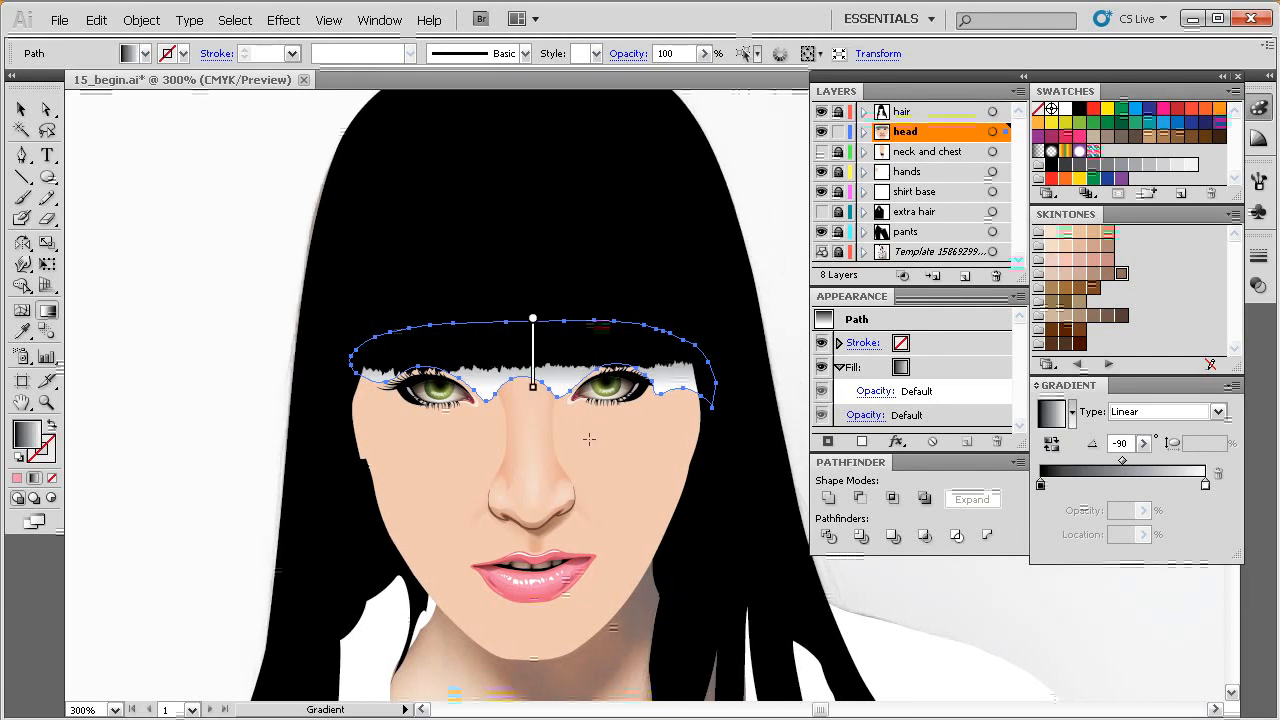
{"action": "key", "text": "v"}
{"action": "left_click", "coordinate": [615, 54]}
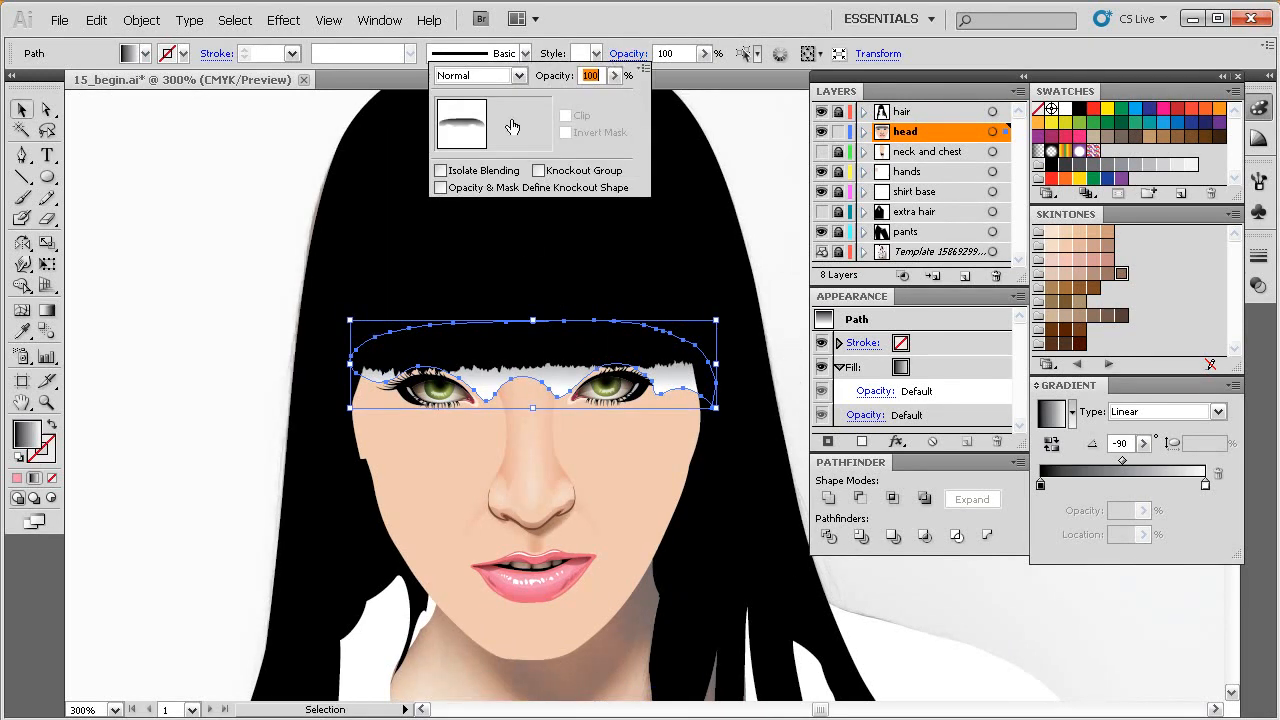
{"action": "left_click", "coordinate": [480, 75]}
{"action": "left_click", "coordinate": [480, 129]}
{"action": "left_click_drag", "start_coordinate": [594, 437], "coordinate": [563, 439]}
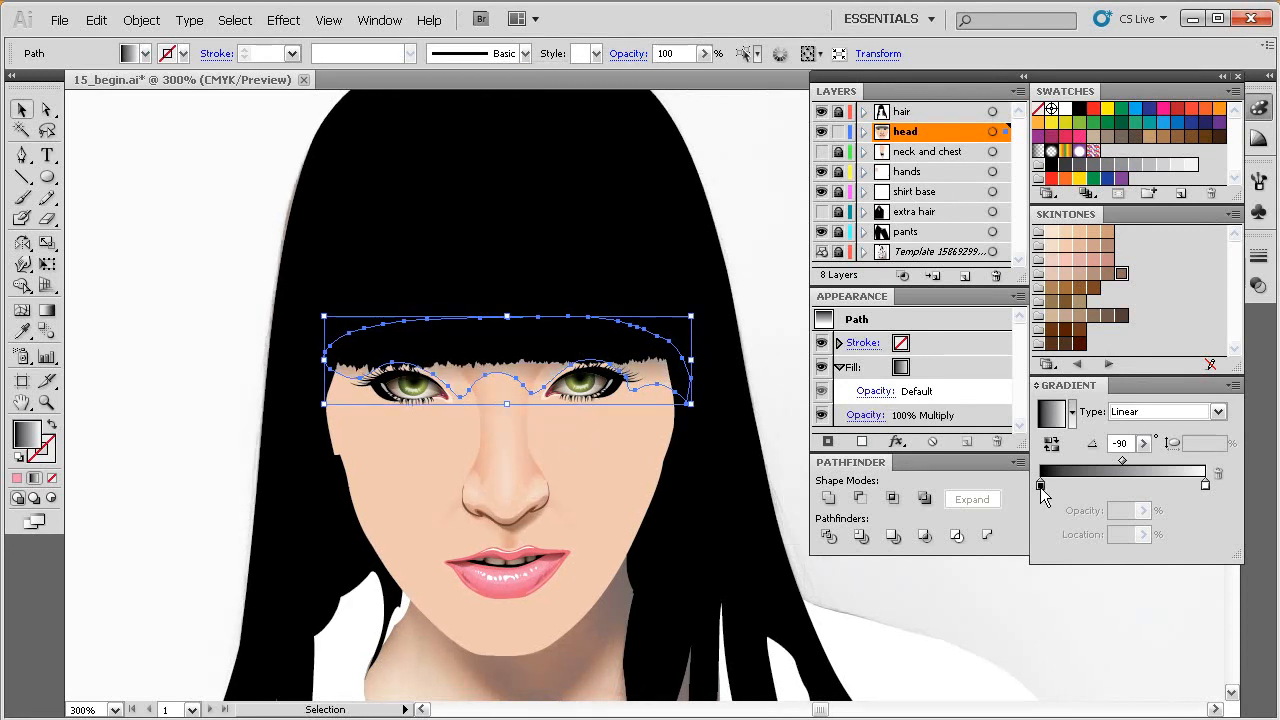
Redraw the shadow's linear gradient vertically over the nose bridge, starting lower within the fringe and ending just below the eyes' centres.
{"action": "key", "text": "g"}
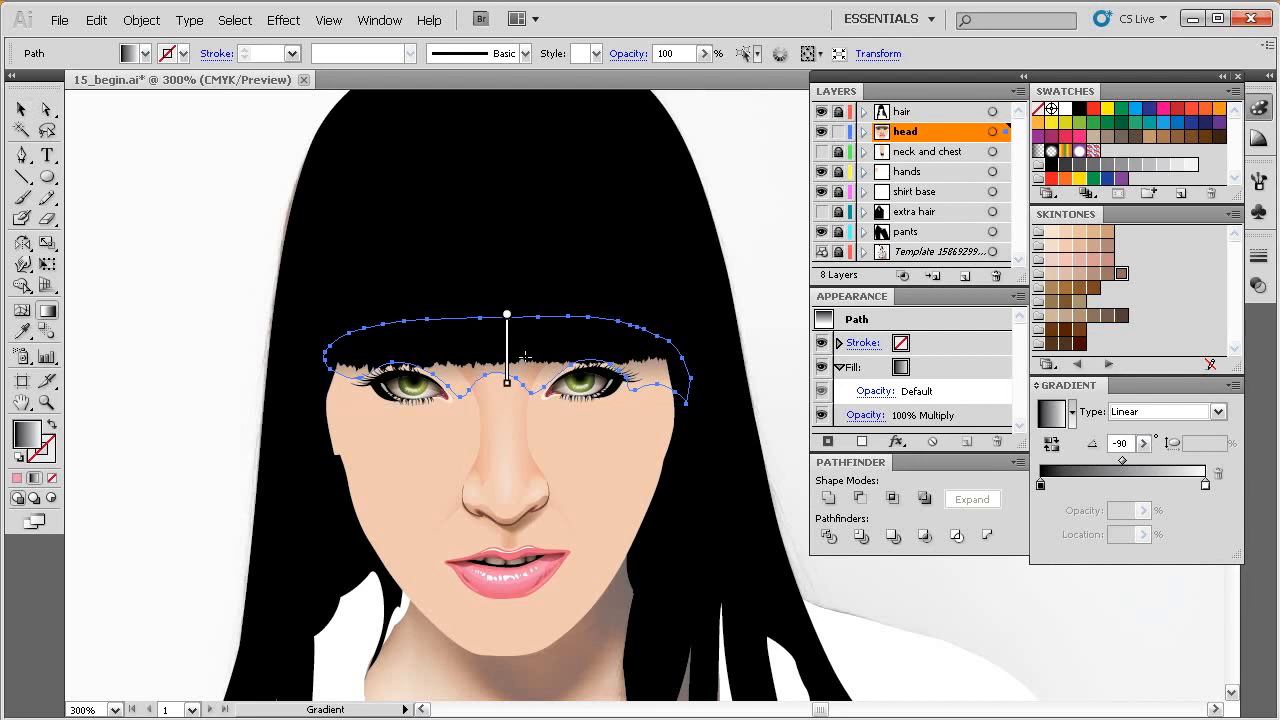
{"action": "left_click_drag", "start_coordinate": [528, 402], "coordinate": [506, 390]}
{"action": "left_click_drag", "start_coordinate": [743, 234], "coordinate": [277, 591]}
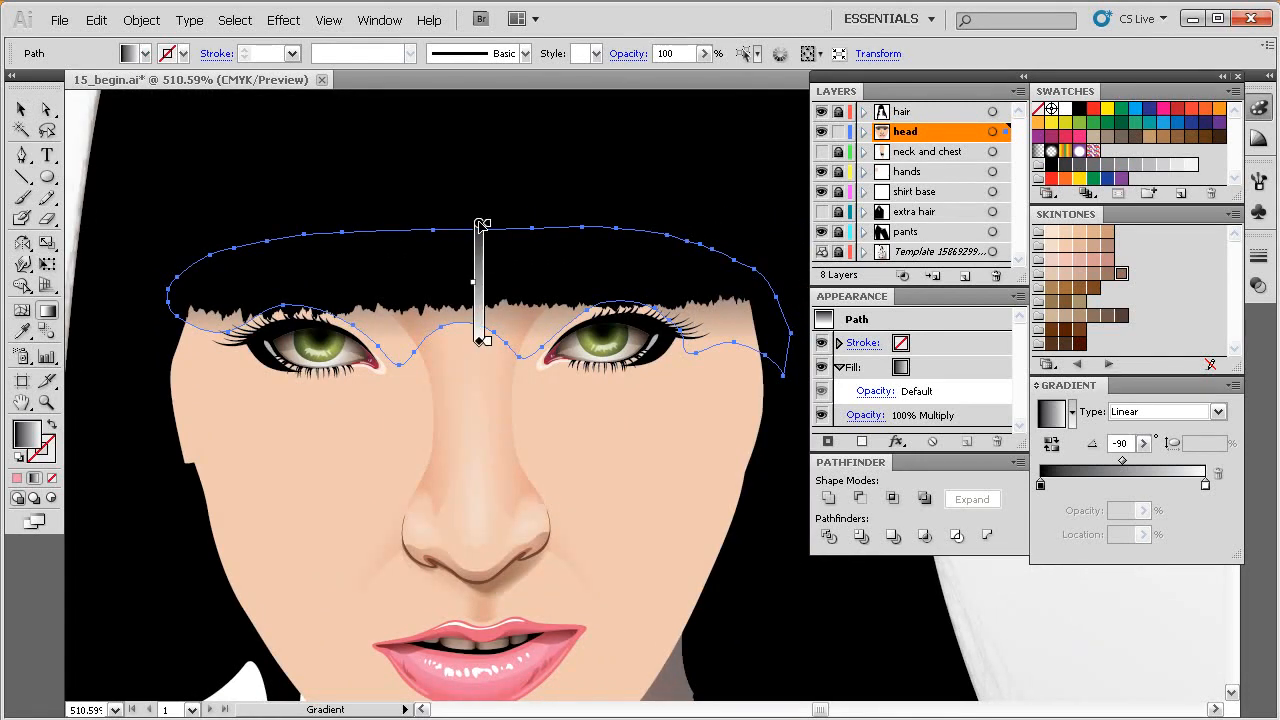
{"action": "mouse_move", "coordinate": [479, 255]}
{"action": "left_mouse_down"}
{"action": "mouse_move", "coordinate": [479, 365]}
{"action": "mouse_move", "coordinate": [479, 350]}
{"action": "left_mouse_up"}
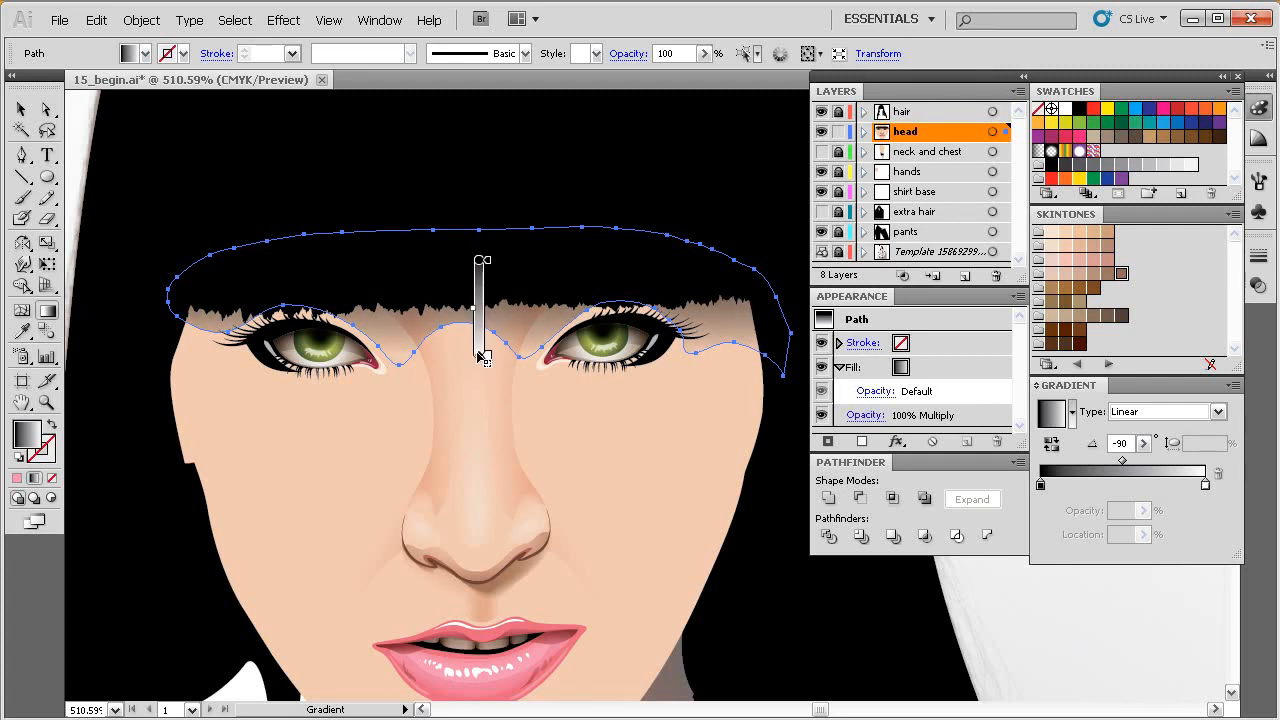
Recolour the gradient's black stop to dark reddish brown in HSB, with H 4, S 63 and B 20.
{"action": "double_click", "coordinate": [1042, 485]}
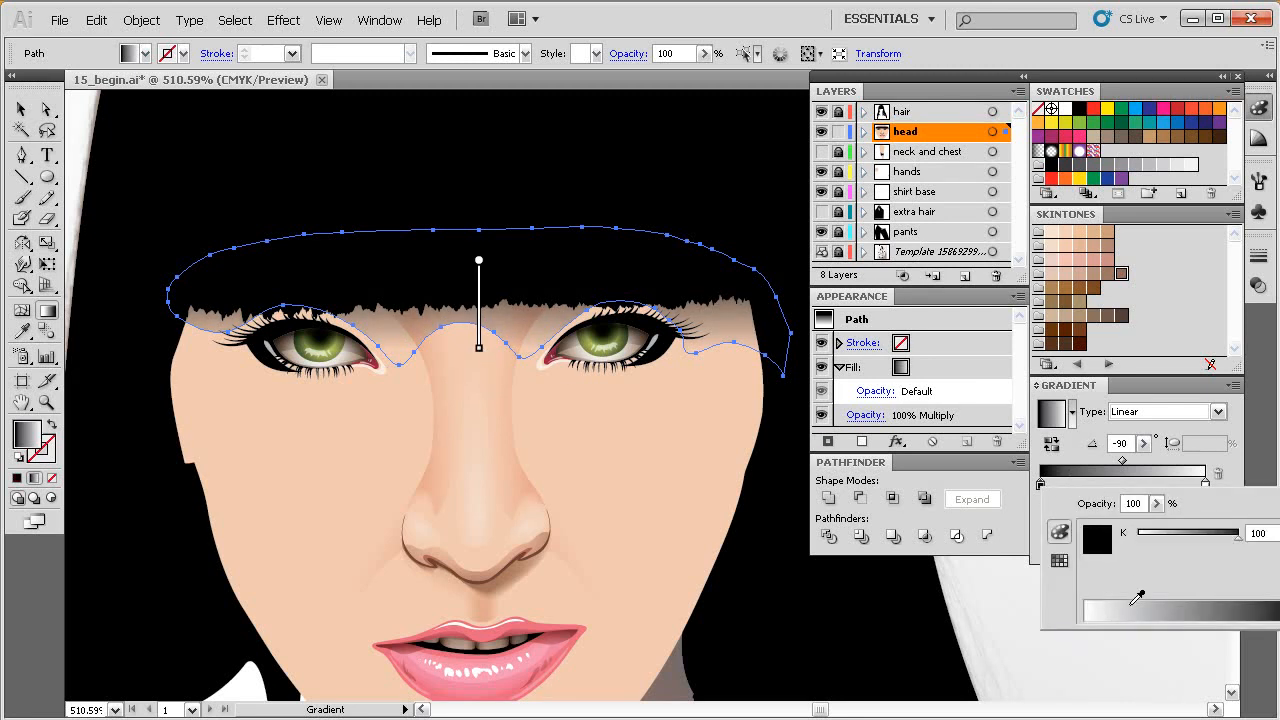
{"action": "left_click", "coordinate": [1135, 602], "text": "shift"}
{"action": "left_click", "coordinate": [1132, 610], "text": "shift"}
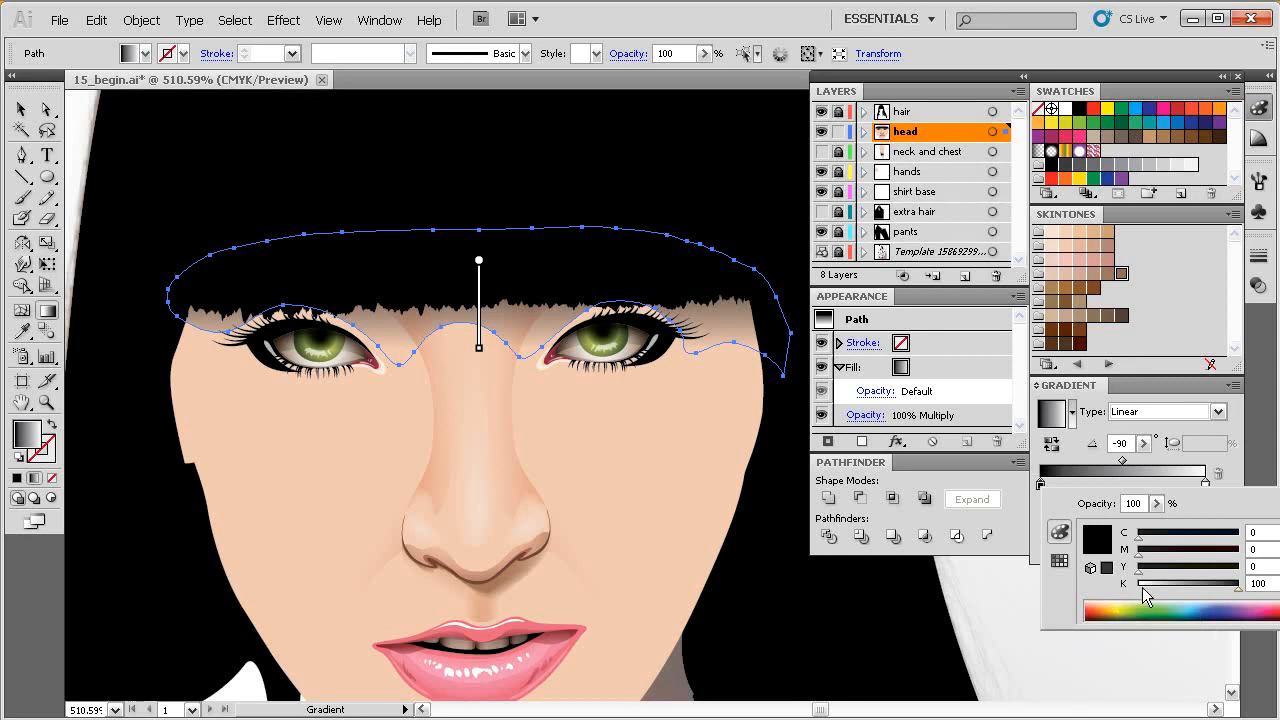
{"action": "left_click", "coordinate": [1139, 610], "text": "shift"}
{"action": "left_click", "coordinate": [1138, 610], "text": "shift"}
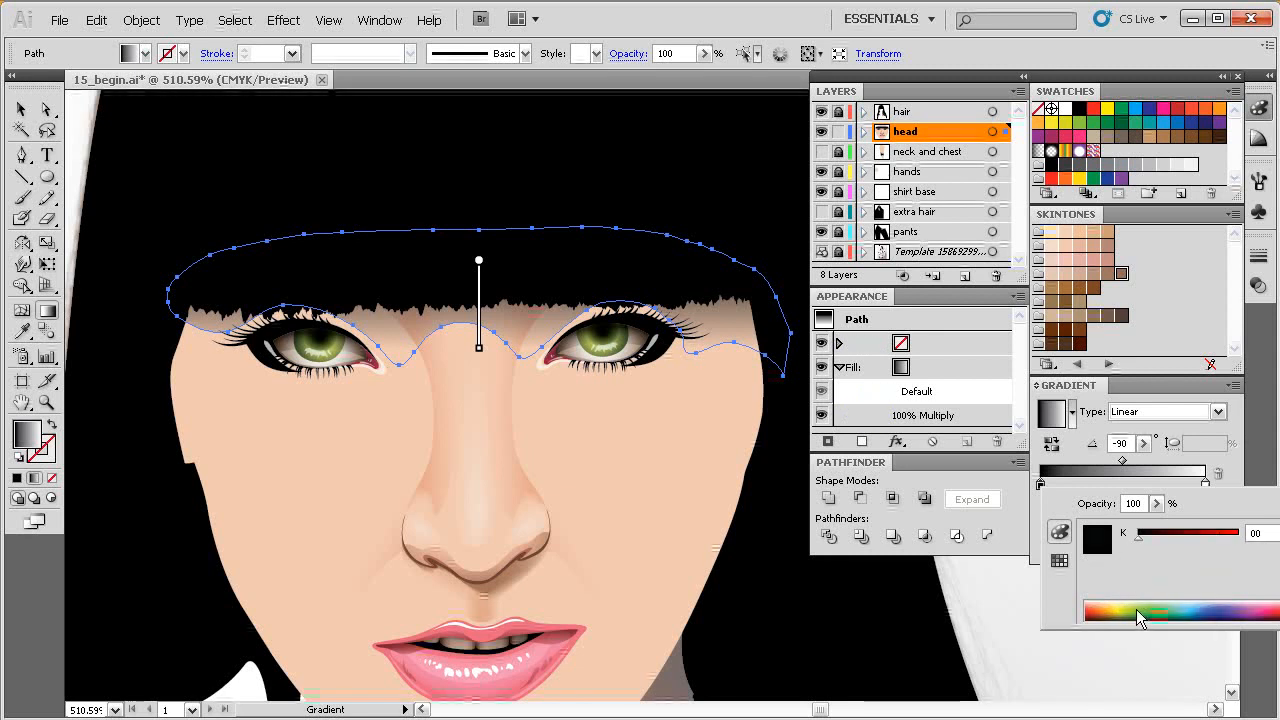
{"action": "left_click", "coordinate": [1137, 611], "text": "shift"}
{"action": "left_click", "coordinate": [1137, 611], "text": "shift"}
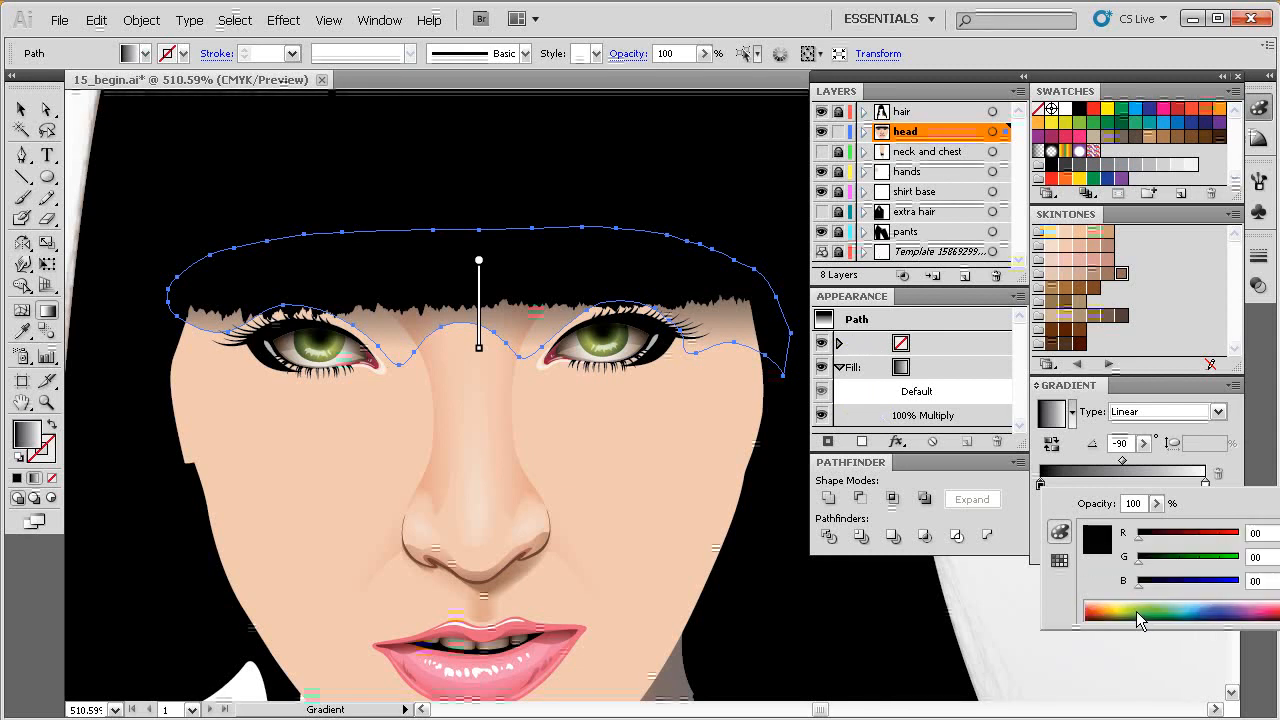
{"action": "left_click", "coordinate": [1137, 611], "text": "shift"}
{"action": "left_click", "coordinate": [1137, 611], "text": "shift"}
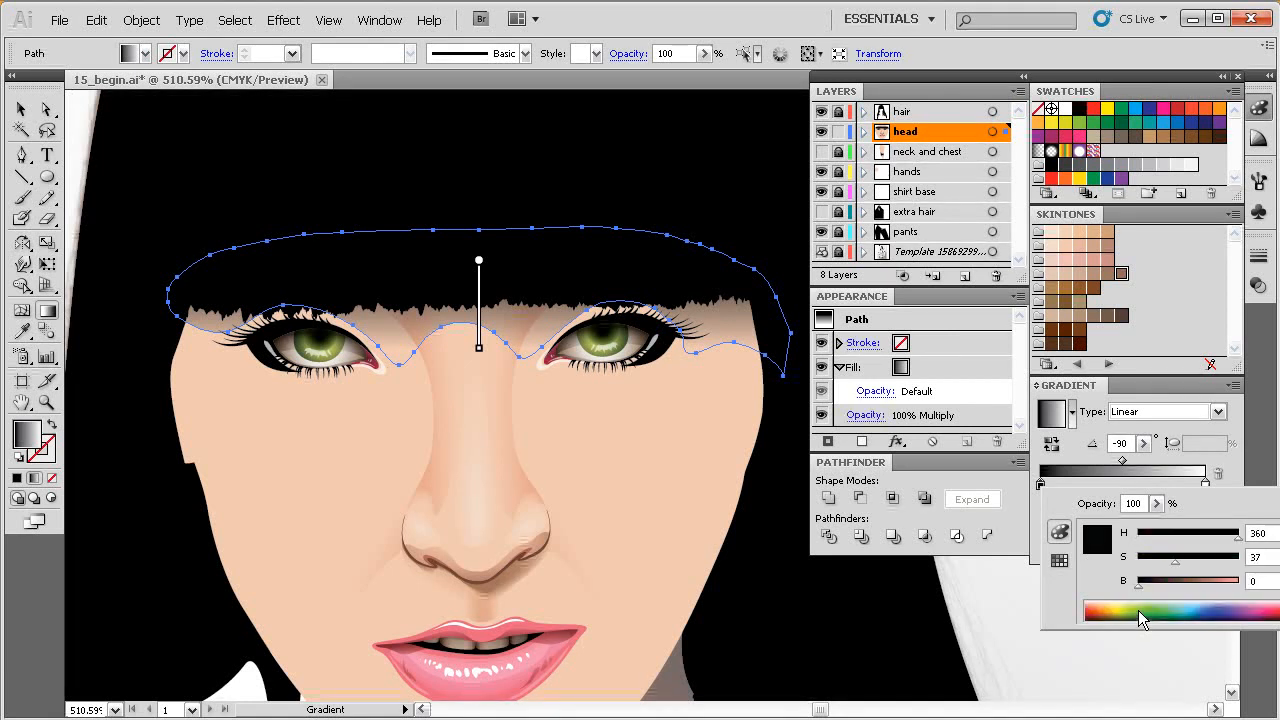
{"action": "left_click_drag", "start_coordinate": [1233, 543], "coordinate": [1158, 585]}
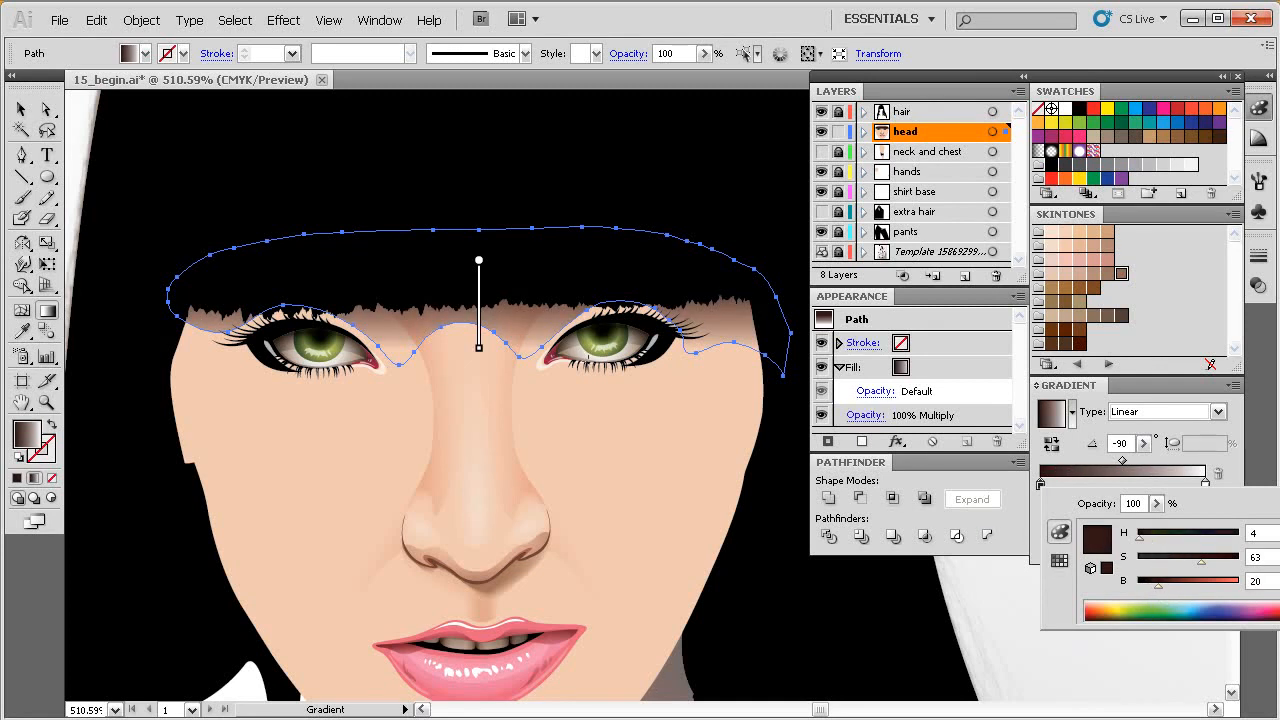
Examine the fringe shadow over both eyes and the nose bridge, with the shadow shape selected and deselected.
{"action": "key", "text": "v"}
{"action": "left_click_drag", "start_coordinate": [583, 391], "coordinate": [579, 407]}
{"action": "left_click", "coordinate": [583, 426], "text": "ctrl+alt"}
{"action": "left_click", "coordinate": [597, 437], "text": "ctrl+alt"}
{"action": "left_click_drag", "start_coordinate": [647, 452], "coordinate": [565, 451]}
{"action": "left_click", "coordinate": [221, 424]}
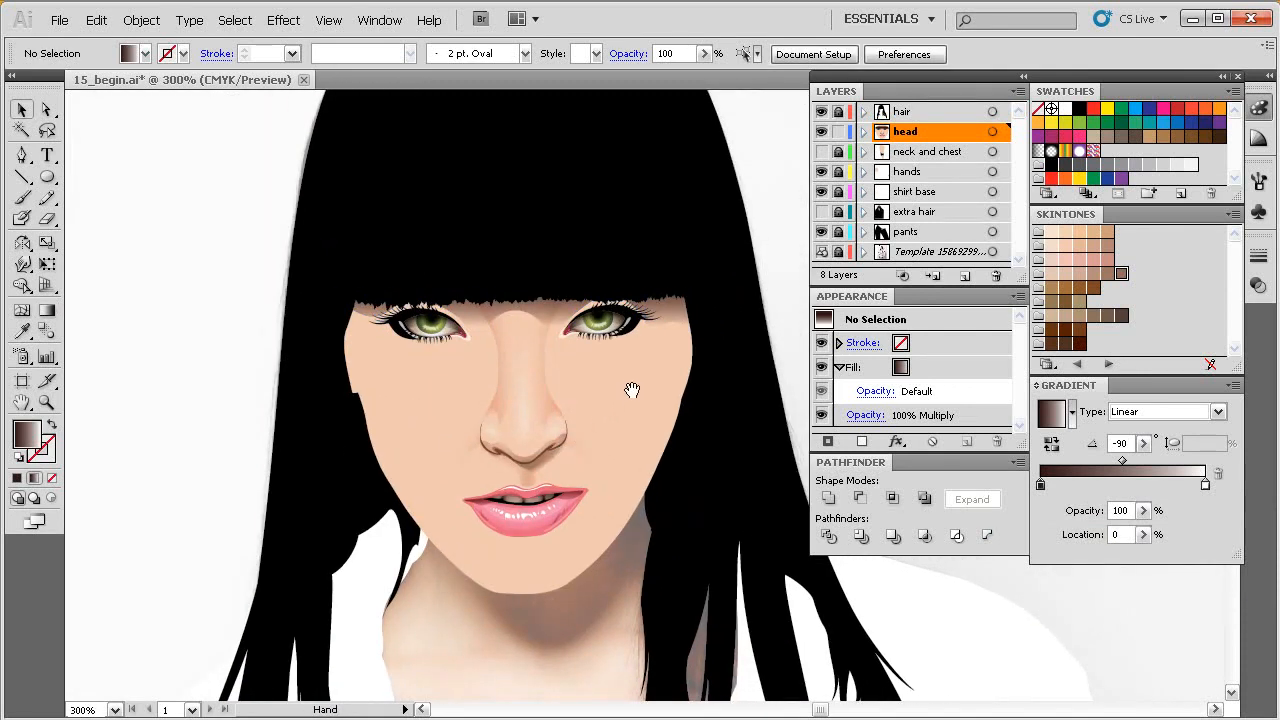
{"action": "left_click_drag", "start_coordinate": [641, 357], "coordinate": [627, 379]}
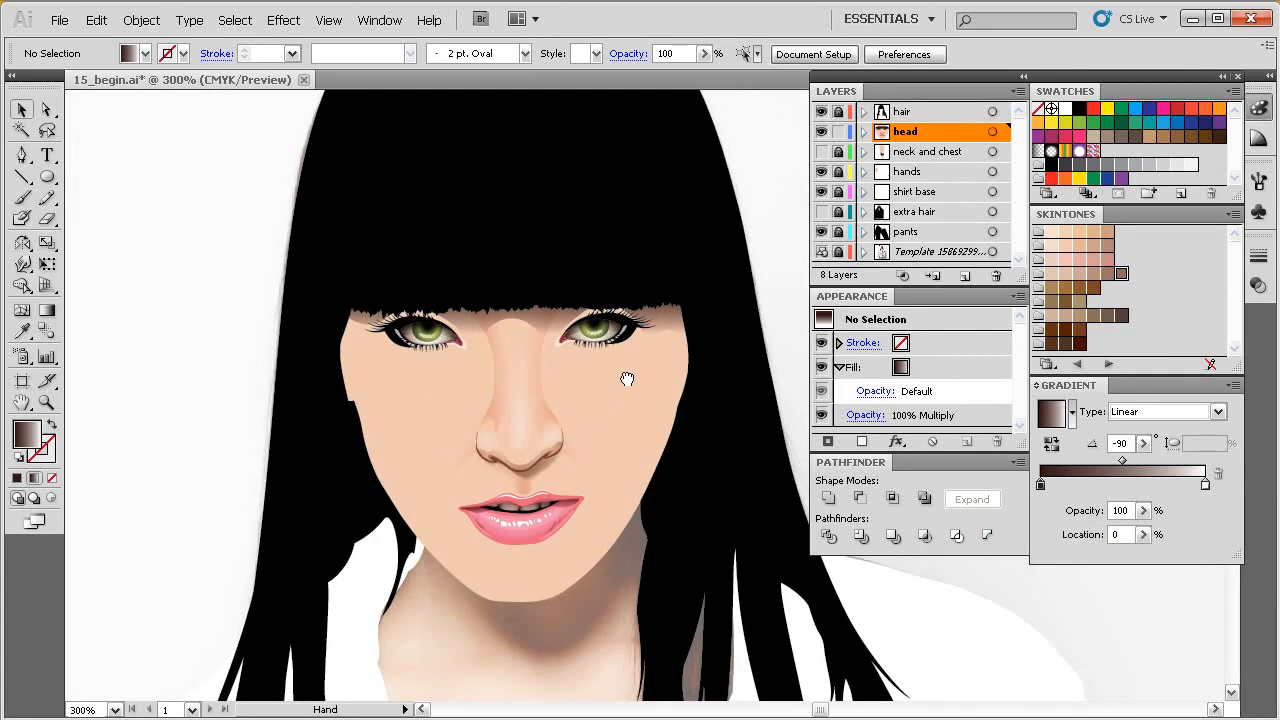
{"action": "left_click", "coordinate": [656, 322]}
{"action": "left_click_drag", "start_coordinate": [658, 333], "coordinate": [656, 325]}
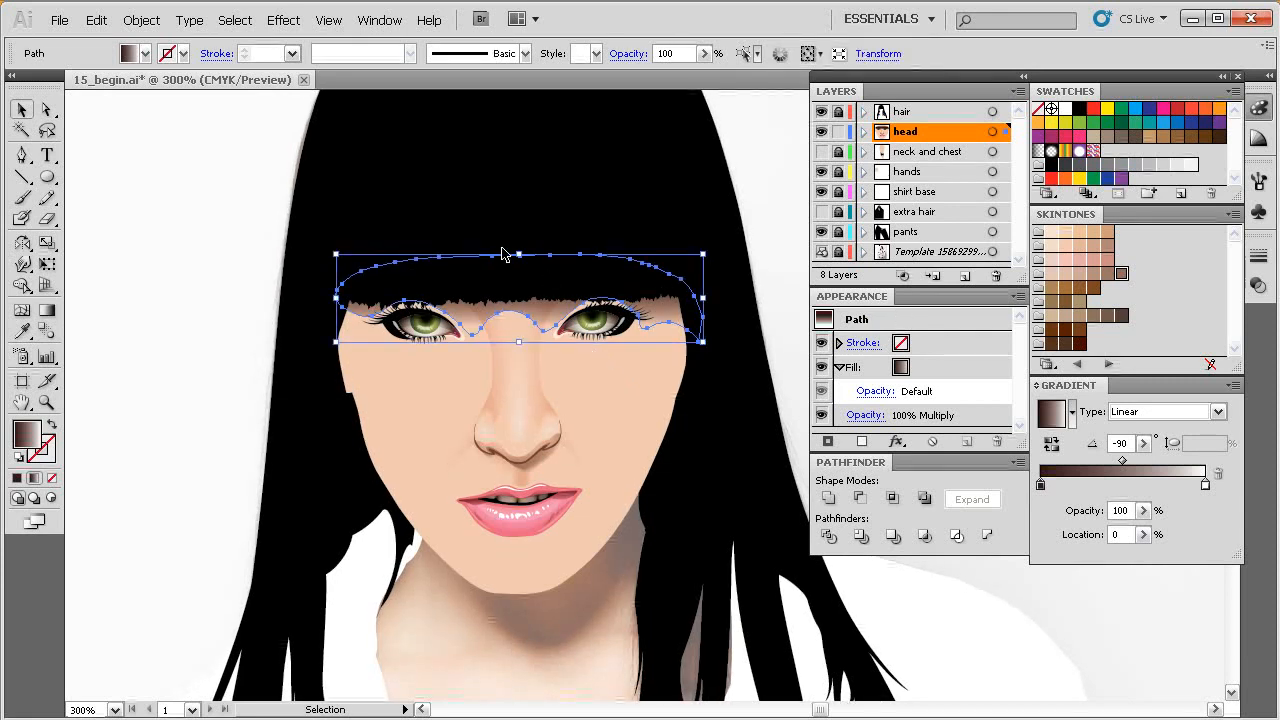
{"action": "left_click_drag", "start_coordinate": [574, 369], "coordinate": [574, 377]}
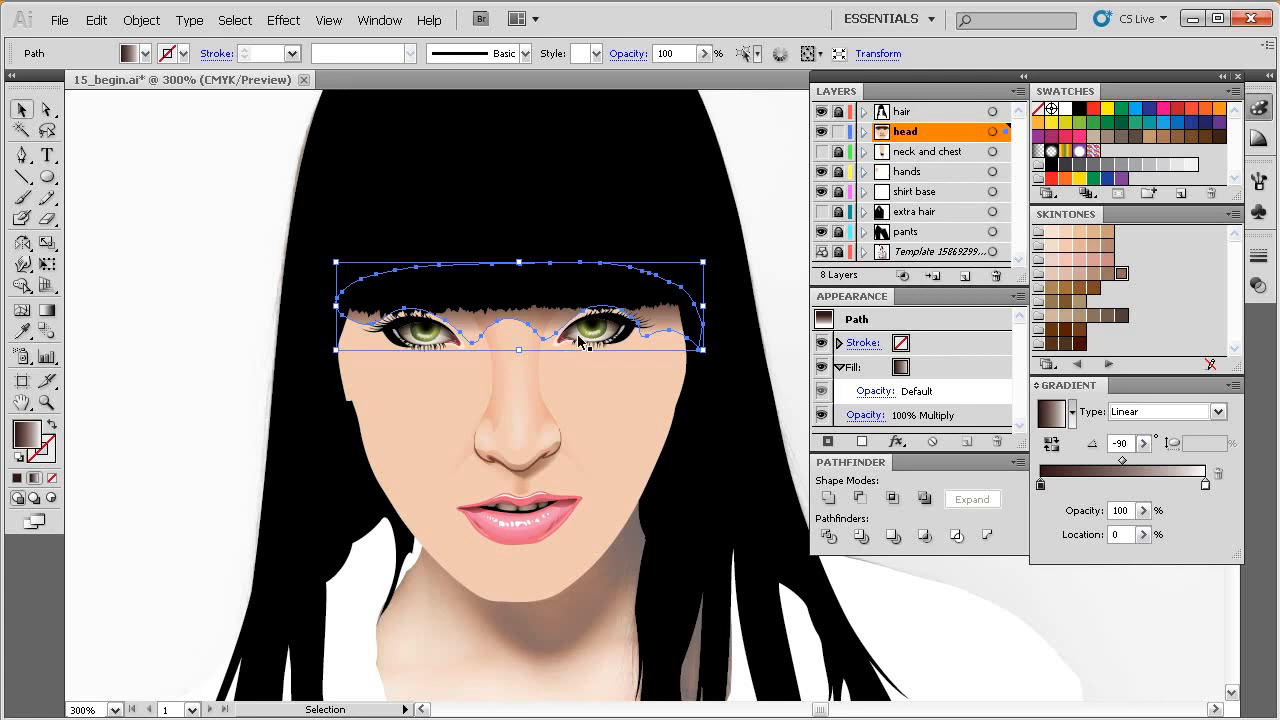
{"action": "left_click_drag", "start_coordinate": [576, 348], "coordinate": [567, 354]}
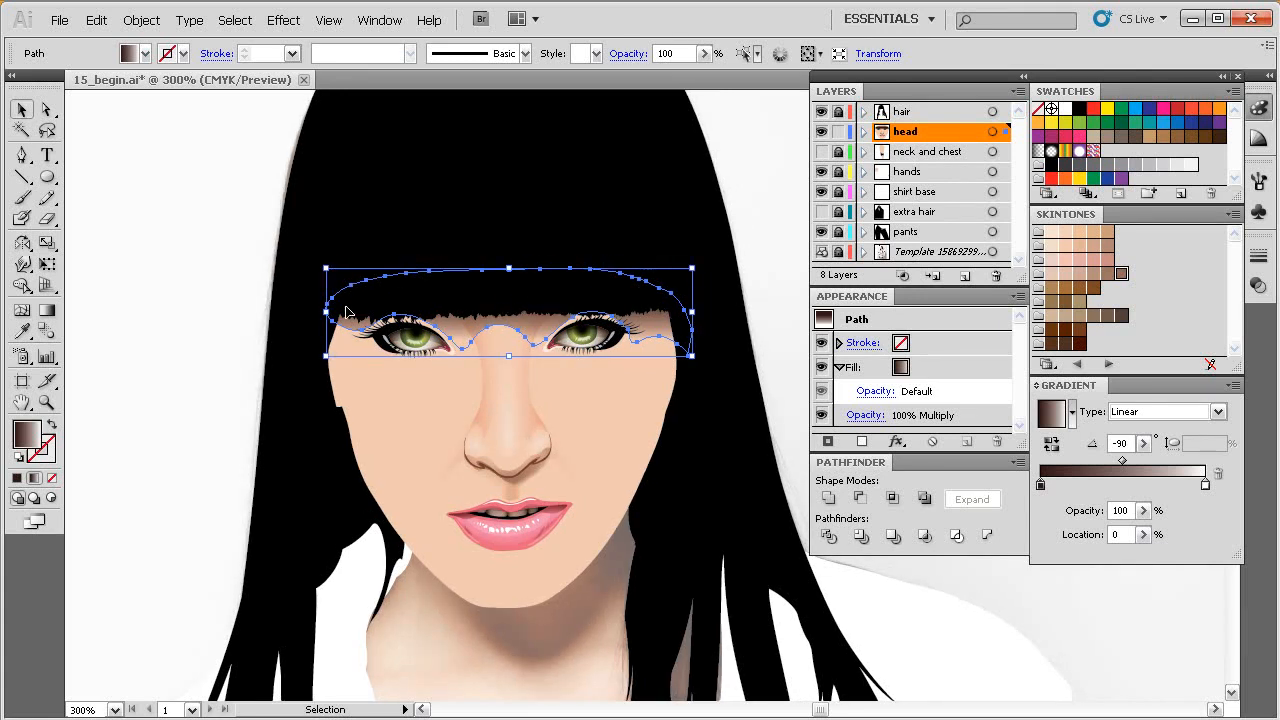
{"action": "mouse_move", "coordinate": [583, 371]}
{"action": "left_mouse_down"}
{"action": "mouse_move", "coordinate": [571, 365]}
{"action": "mouse_move", "coordinate": [571, 379]}
{"action": "left_mouse_up"}
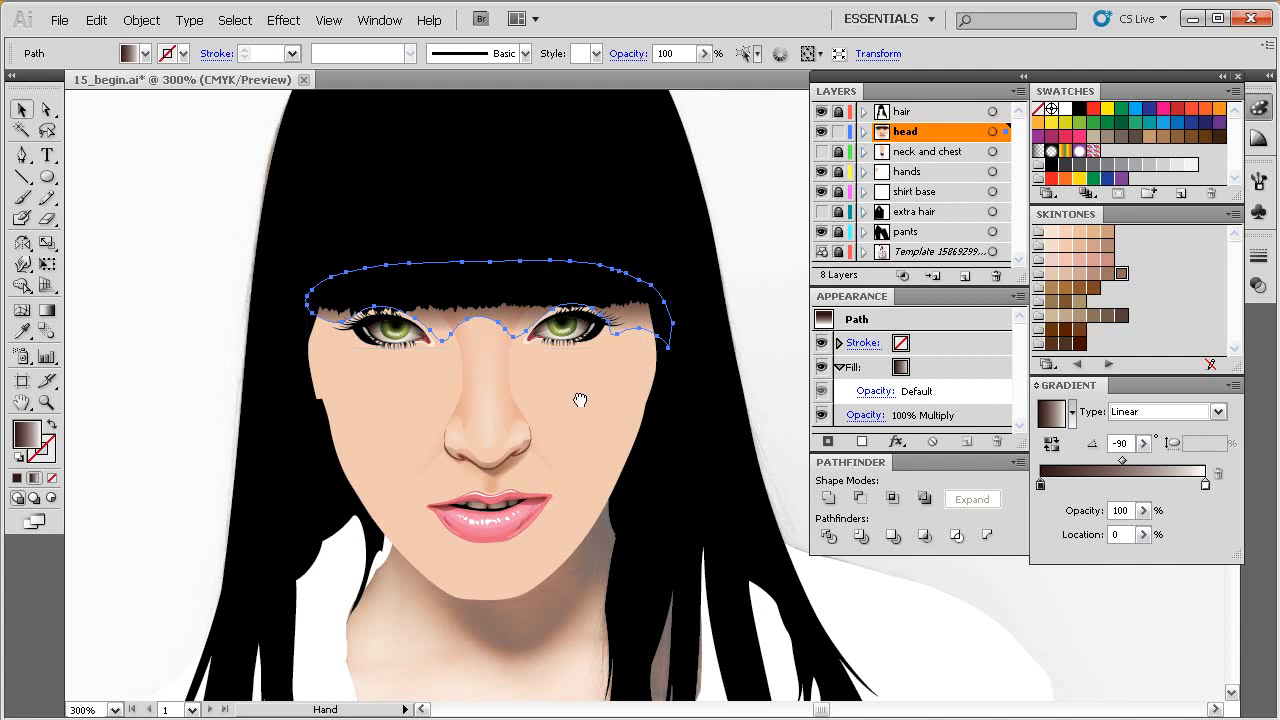
{"action": "key", "text": "ctrl+shift+a"}
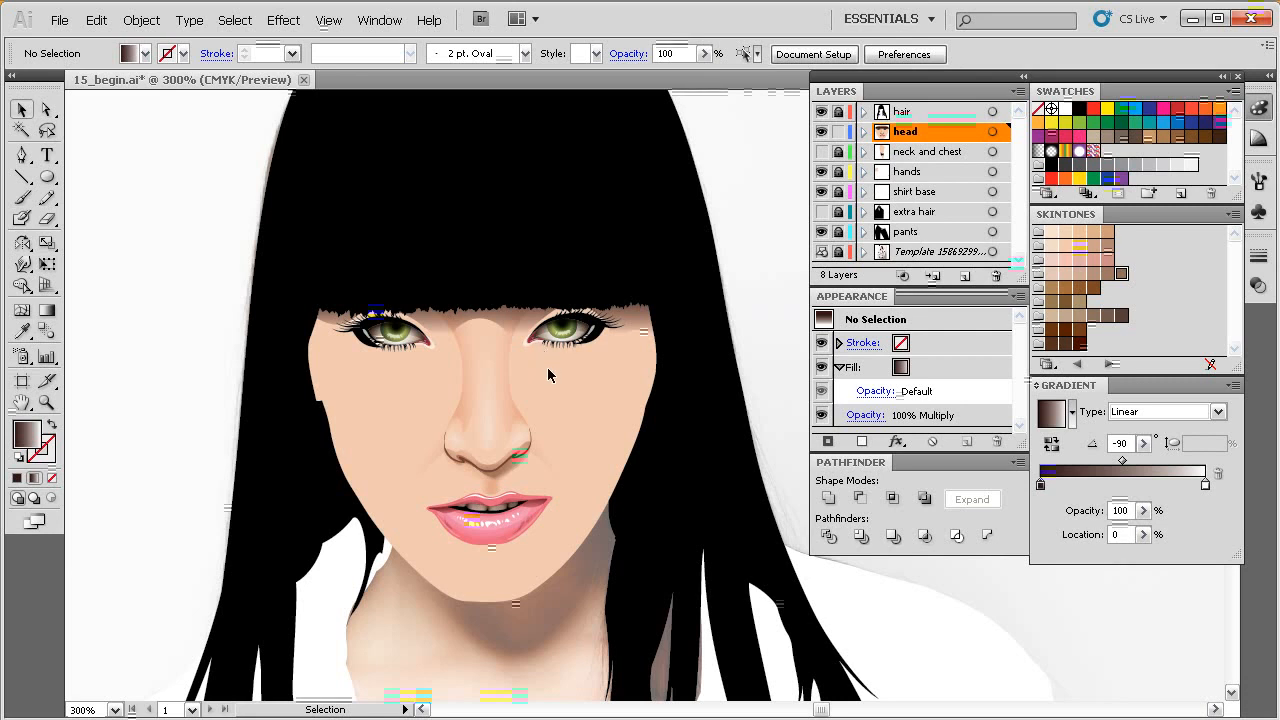
{"action": "left_click_drag", "start_coordinate": [549, 366], "coordinate": [545, 376]}
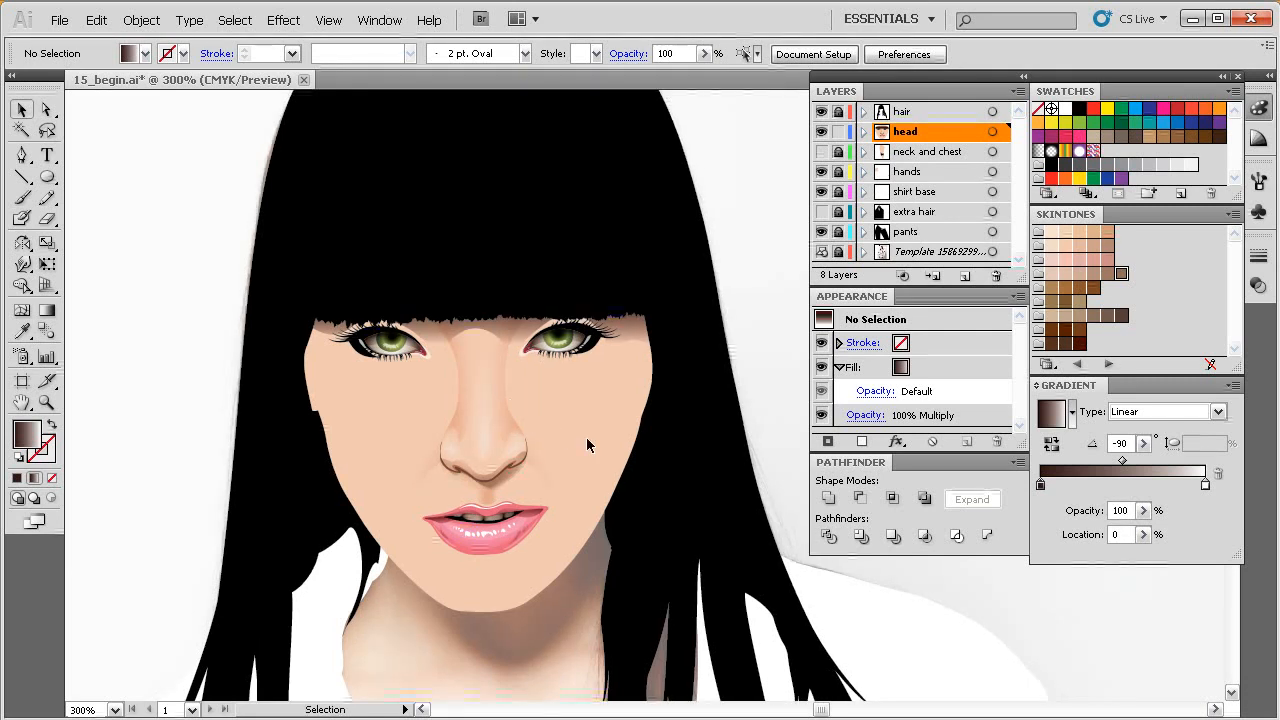
With the Pencil tool, draw a closed rounded shape about 0.85 by 0.87 in around the right-hand eye and upper cheek.
{"action": "key", "text": "n"}
{"action": "scroll", "coordinate": [583, 394], "scroll_direction": "down", "scroll_amount": 1}
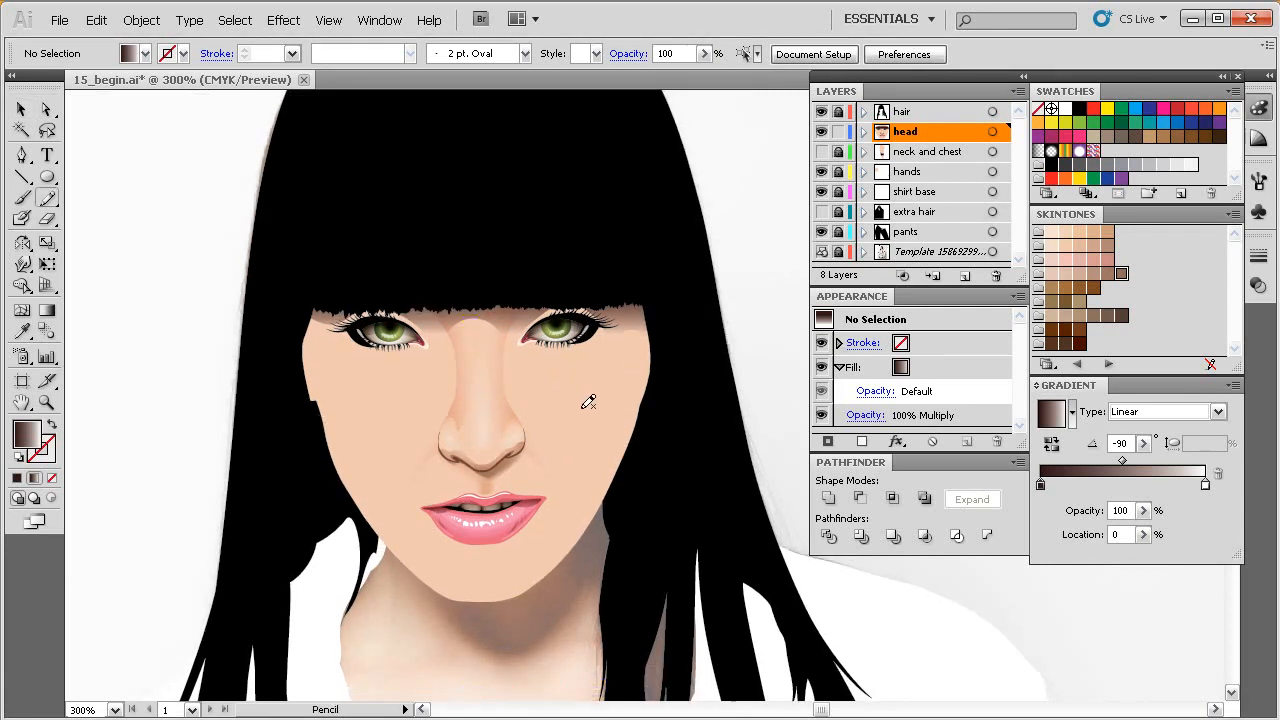
{"action": "mouse_move", "coordinate": [735, 146]}
{"action": "left_mouse_down"}
{"action": "mouse_move", "coordinate": [401, 577]}
{"action": "mouse_move", "coordinate": [293, 627]}
{"action": "left_mouse_up"}
{"action": "left_click_drag", "start_coordinate": [637, 502], "coordinate": [463, 482]}
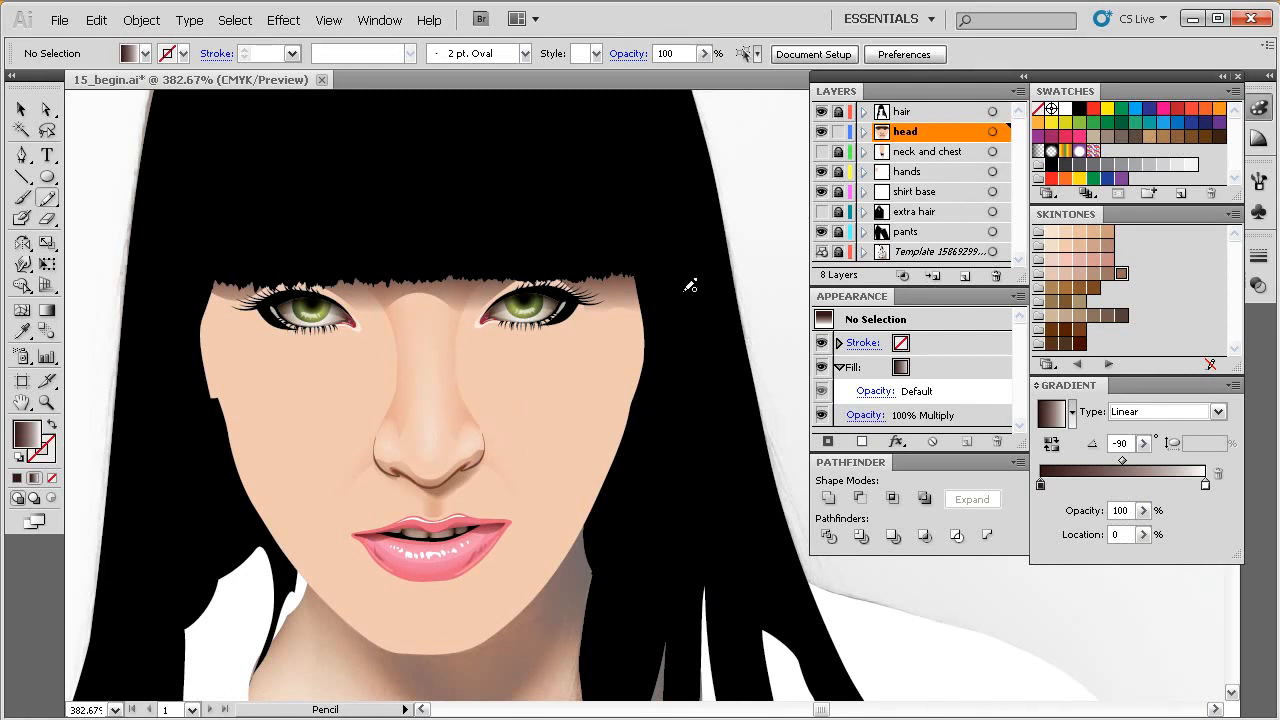
{"action": "left_click_drag", "start_coordinate": [692, 309], "coordinate": [670, 246]}
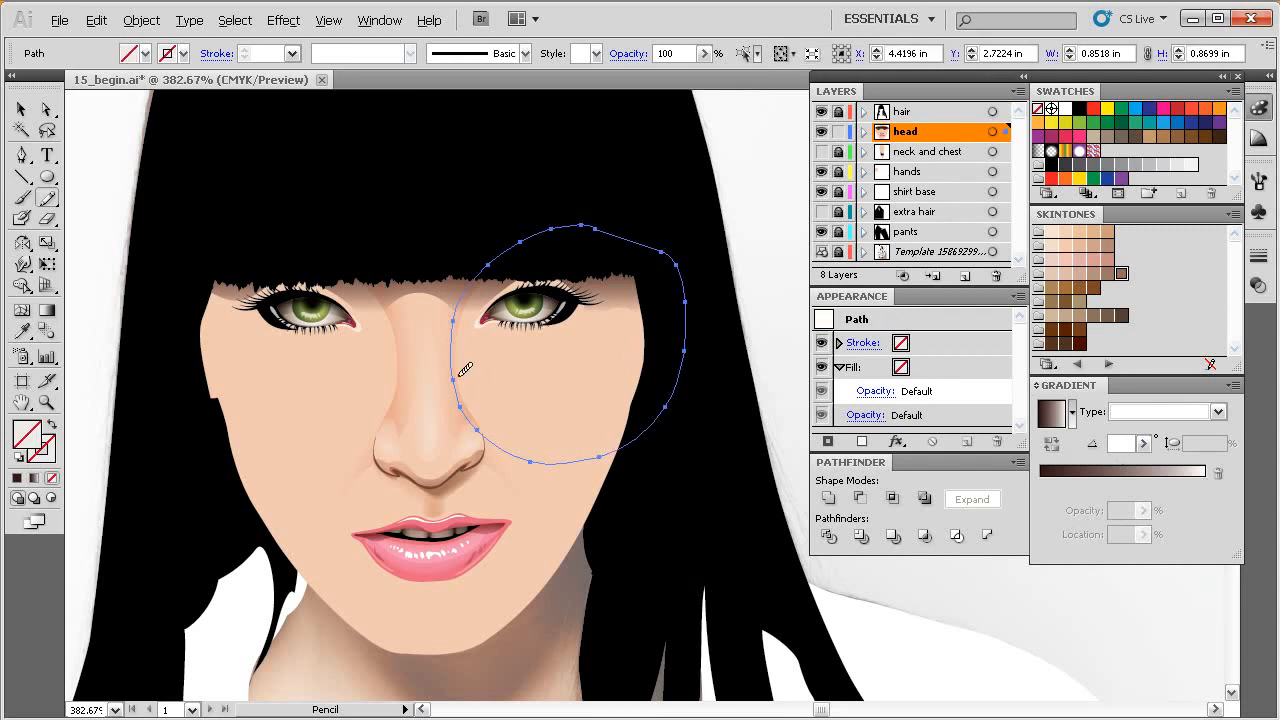
Redraw the rounded shape's edges beside the nose and along the outer cheek with the Pencil tool.
{"action": "mouse_move", "coordinate": [458, 360]}
{"action": "left_mouse_down"}
{"action": "mouse_move", "coordinate": [464, 408]}
{"action": "mouse_move", "coordinate": [502, 448]}
{"action": "mouse_move", "coordinate": [449, 342]}
{"action": "mouse_move", "coordinate": [595, 270]}
{"action": "mouse_move", "coordinate": [660, 384]}
{"action": "mouse_move", "coordinate": [527, 419]}
{"action": "mouse_move", "coordinate": [464, 402]}
{"action": "mouse_move", "coordinate": [519, 445]}
{"action": "left_mouse_up"}
{"action": "key", "text": "space"}
{"action": "left_click_drag", "start_coordinate": [649, 413], "coordinate": [647, 429]}
{"action": "key", "text": "space"}
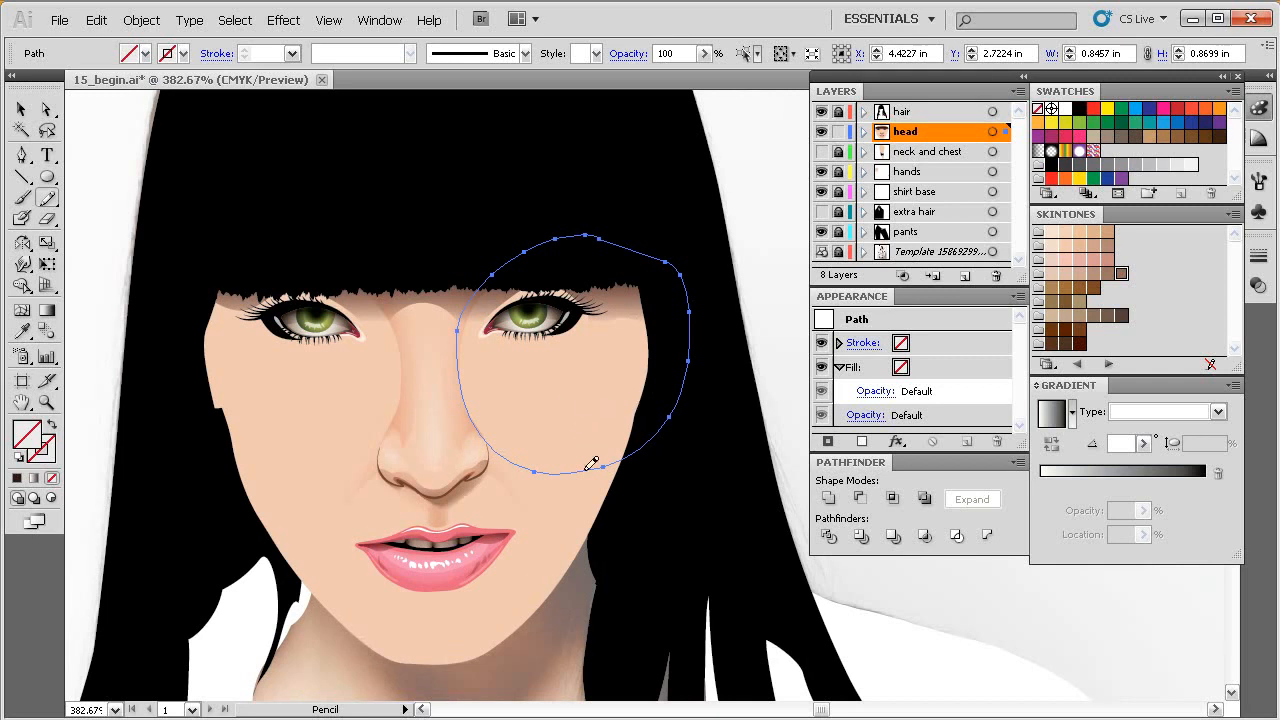
{"action": "mouse_move", "coordinate": [668, 400]}
{"action": "left_mouse_down"}
{"action": "mouse_move", "coordinate": [604, 448]}
{"action": "mouse_move", "coordinate": [618, 452]}
{"action": "mouse_move", "coordinate": [662, 396]}
{"action": "mouse_move", "coordinate": [584, 464]}
{"action": "mouse_move", "coordinate": [666, 388]}
{"action": "left_mouse_up"}
Smooth the rounded shape's lower and outer curves by repositioning its anchor points and direction handles.
{"action": "key", "text": "a"}
{"action": "left_click", "coordinate": [534, 472]}
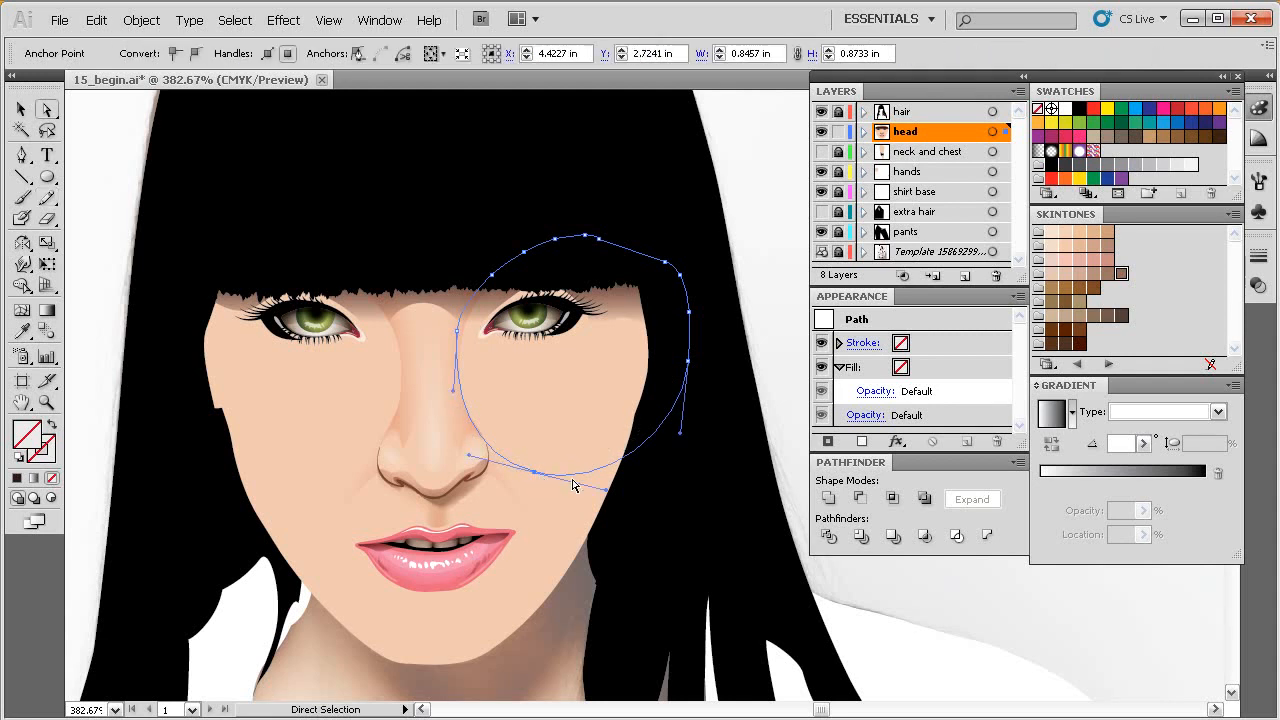
{"action": "left_click_drag", "start_coordinate": [688, 361], "coordinate": [676, 274]}
{"action": "left_click_drag", "start_coordinate": [686, 349], "coordinate": [686, 346]}
{"action": "left_click_drag", "start_coordinate": [678, 419], "coordinate": [685, 389]}
{"action": "left_click_drag", "start_coordinate": [608, 496], "coordinate": [542, 467]}
{"action": "left_click_drag", "start_coordinate": [686, 348], "coordinate": [684, 338]}
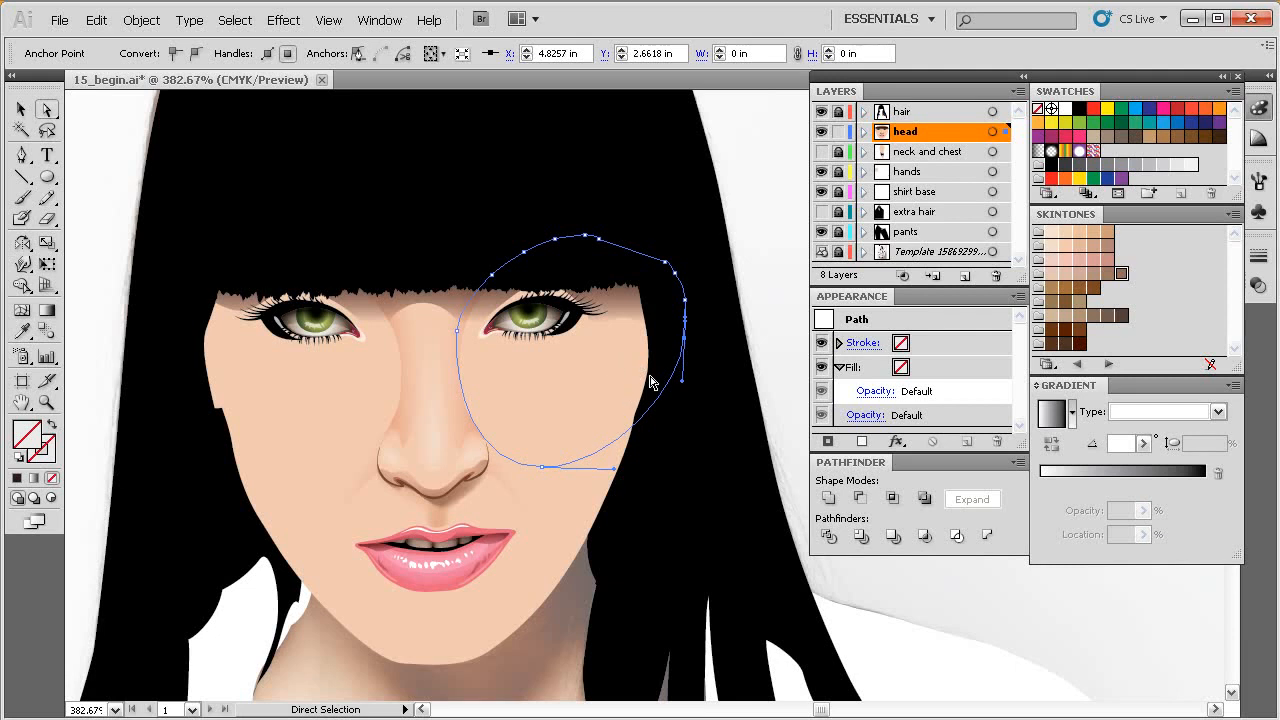
Select the whole rounded shape and fill it with the radial gradient sampled from the side of the nose.
{"action": "key", "text": "v"}
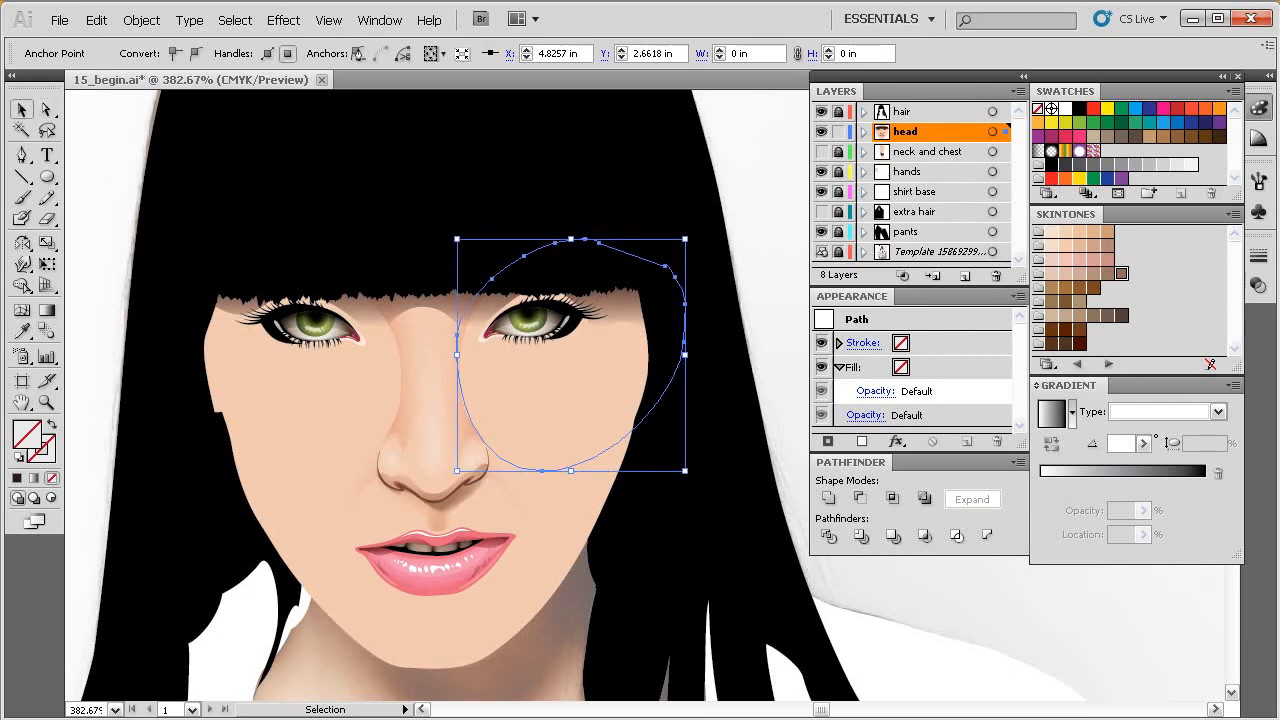
{"action": "left_click", "coordinate": [692, 399]}
{"action": "left_click", "coordinate": [643, 416]}
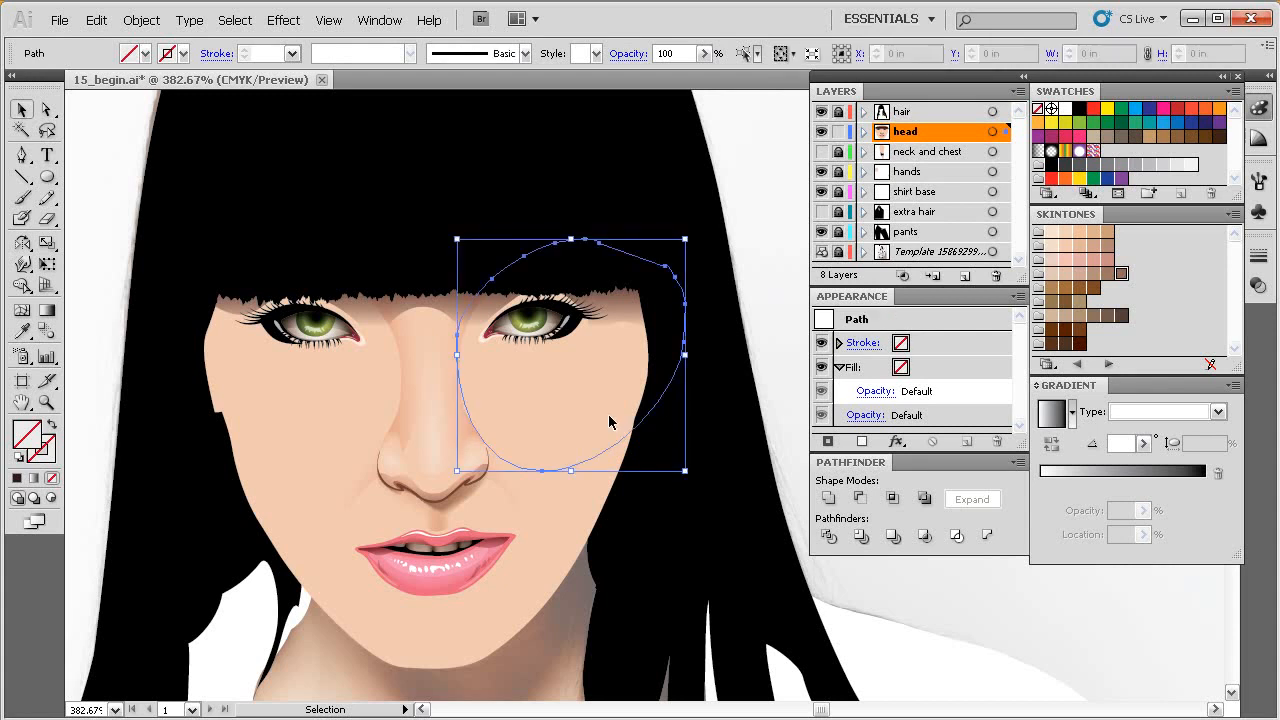
{"action": "key", "text": "i"}
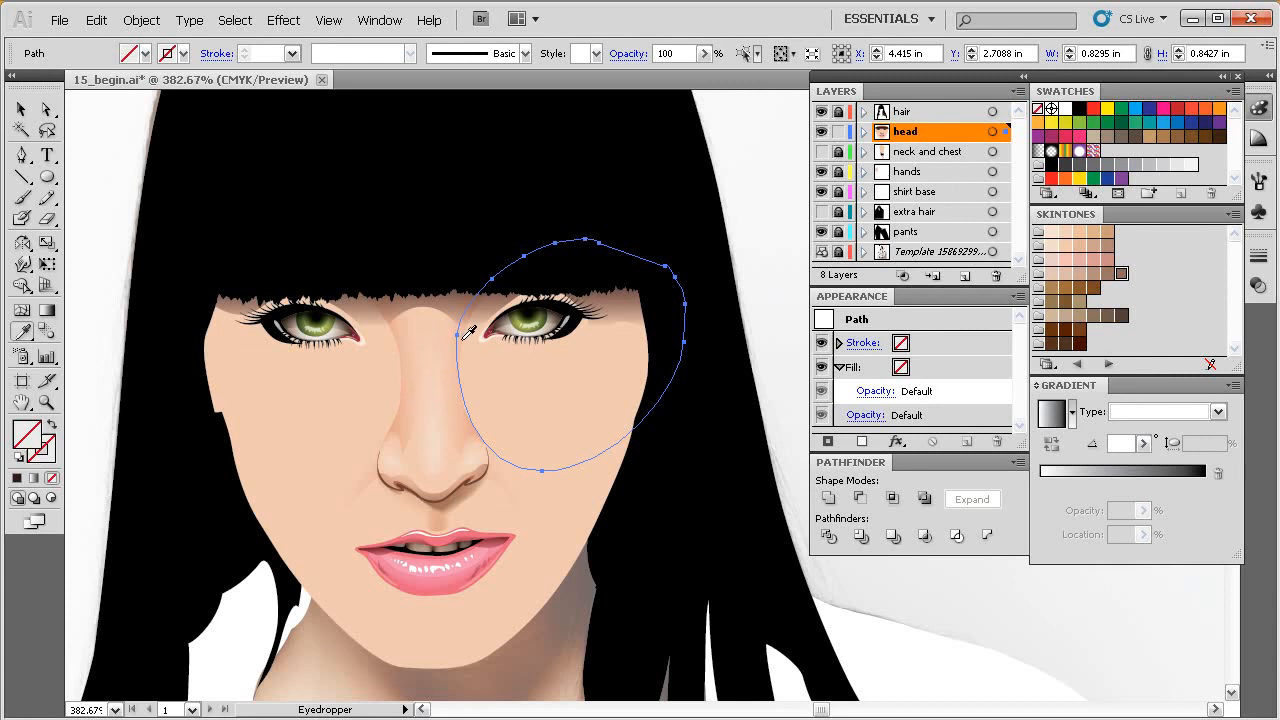
{"action": "left_click_drag", "start_coordinate": [680, 257], "coordinate": [432, 466]}
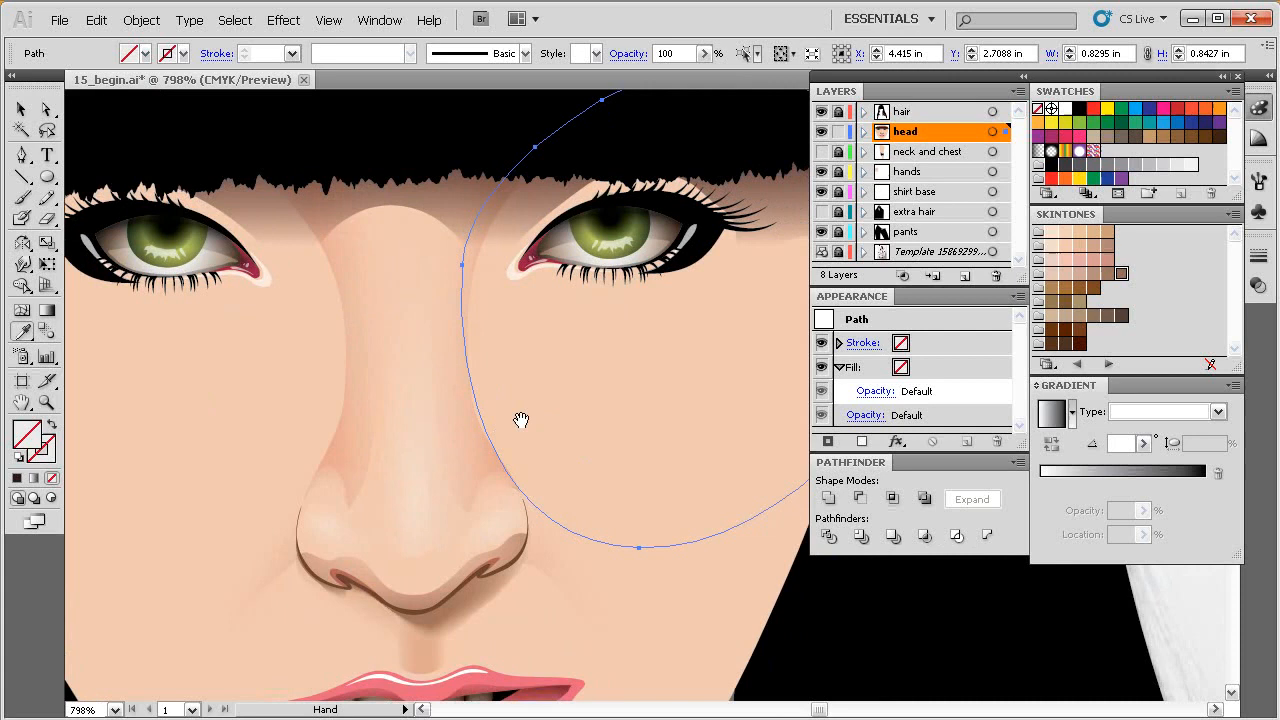
{"action": "left_click", "coordinate": [466, 444]}
{"action": "left_click_drag", "start_coordinate": [609, 415], "coordinate": [525, 415]}
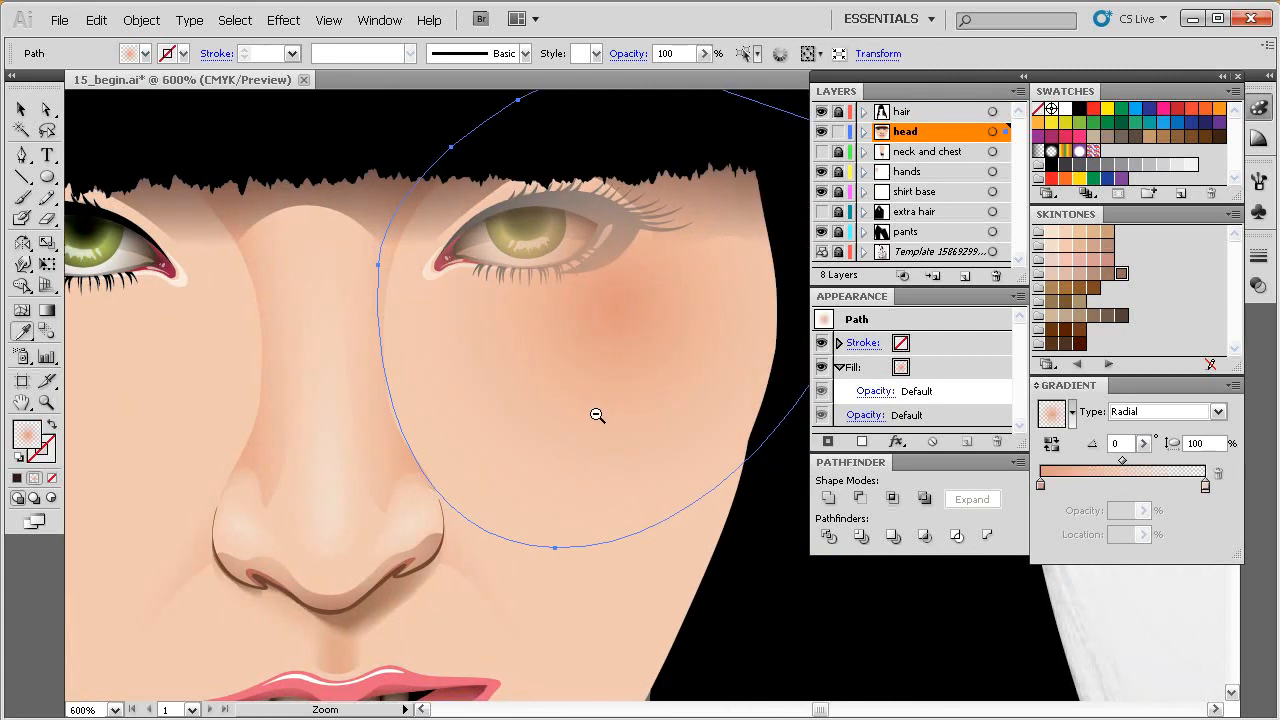
{"action": "left_click", "coordinate": [594, 414], "text": "ctrl+alt"}
{"action": "left_click", "coordinate": [594, 414], "text": "ctrl+alt"}
{"action": "left_click_drag", "start_coordinate": [627, 403], "coordinate": [491, 440]}
{"action": "left_click_drag", "start_coordinate": [581, 417], "coordinate": [551, 420]}
Change the rounded shape's gradient to linear and redraw it diagonally at about -54° from the inner brow to the outer cheek.
{"action": "key", "text": "v"}
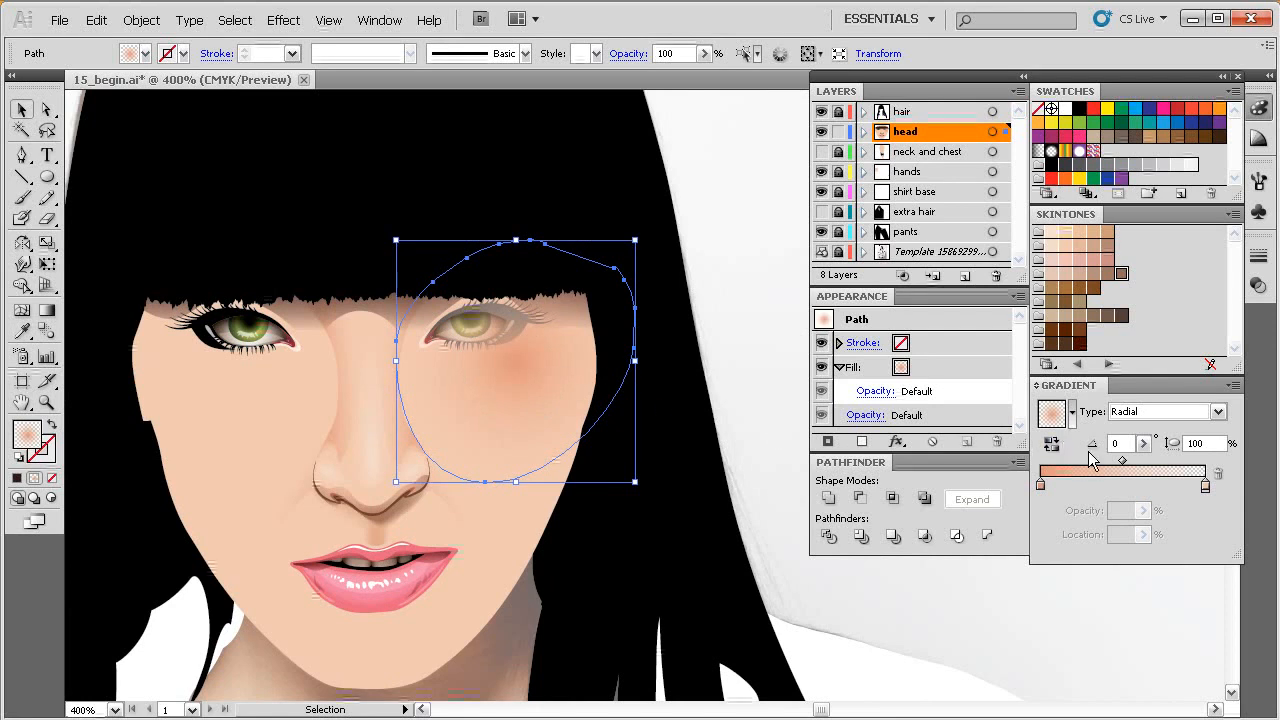
{"action": "left_click", "coordinate": [1124, 413]}
{"action": "left_click", "coordinate": [1140, 440]}
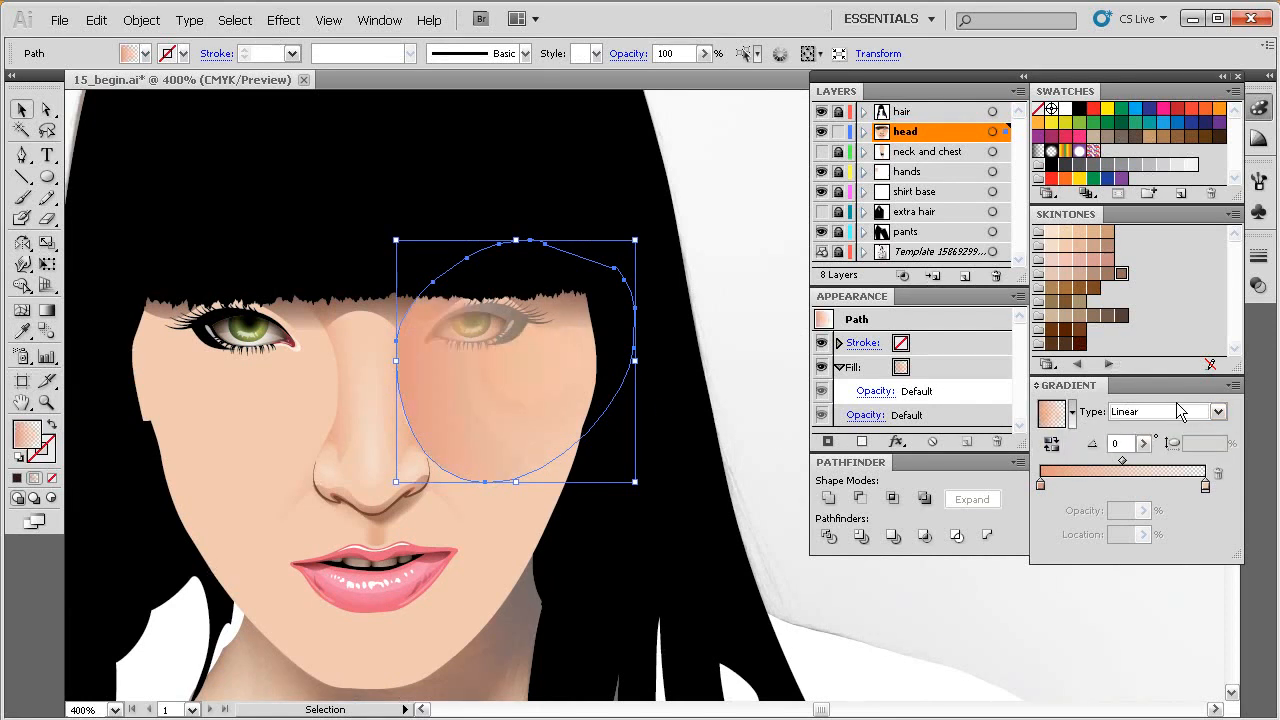
{"action": "key", "text": "g"}
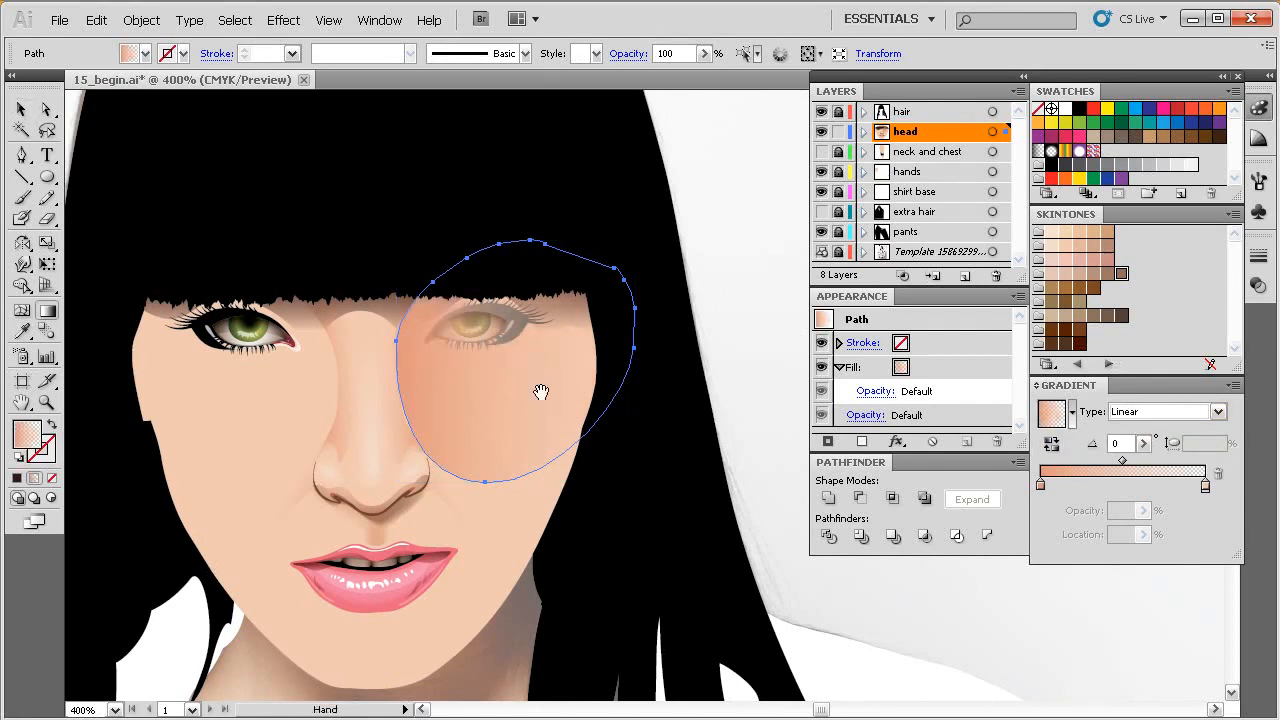
{"action": "left_click_drag", "start_coordinate": [551, 382], "coordinate": [551, 376]}
{"action": "mouse_move", "coordinate": [428, 233]}
{"action": "left_mouse_down"}
{"action": "mouse_move", "coordinate": [520, 428]}
{"action": "mouse_move", "coordinate": [590, 458]}
{"action": "left_mouse_up"}
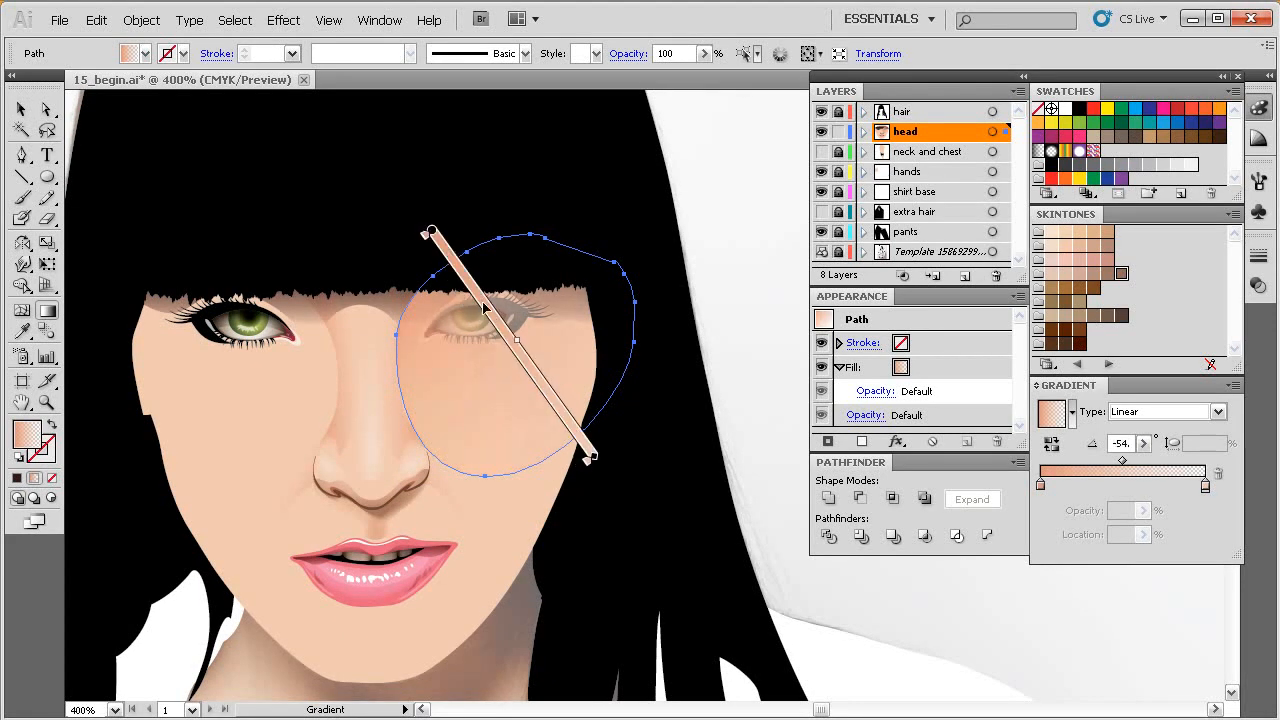
Redraw the rounded shape's linear gradient at about -56° from the eye to the outer cheek, and move the shape behind the eye artwork.
{"action": "mouse_move", "coordinate": [478, 302]}
{"action": "left_mouse_down"}
{"action": "mouse_move", "coordinate": [623, 443]}
{"action": "mouse_move", "coordinate": [645, 532]}
{"action": "mouse_move", "coordinate": [600, 472]}
{"action": "left_mouse_up"}
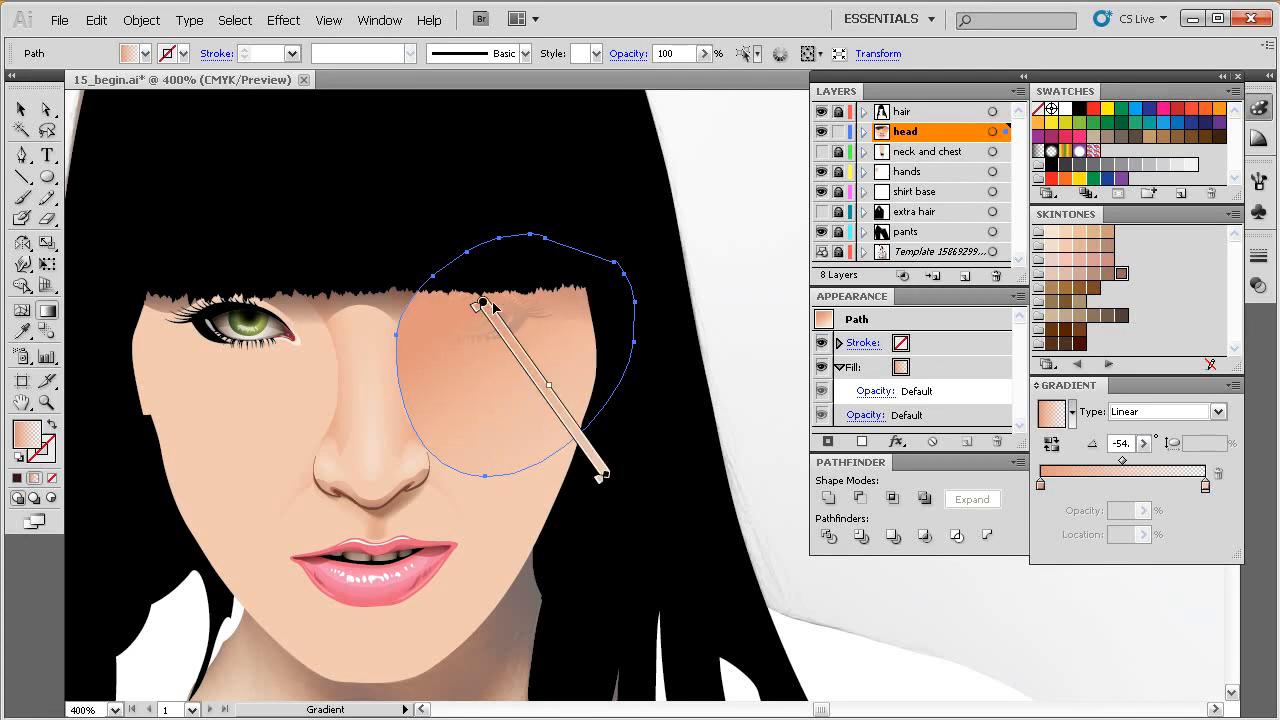
{"action": "left_click_drag", "start_coordinate": [616, 477], "coordinate": [611, 484]}
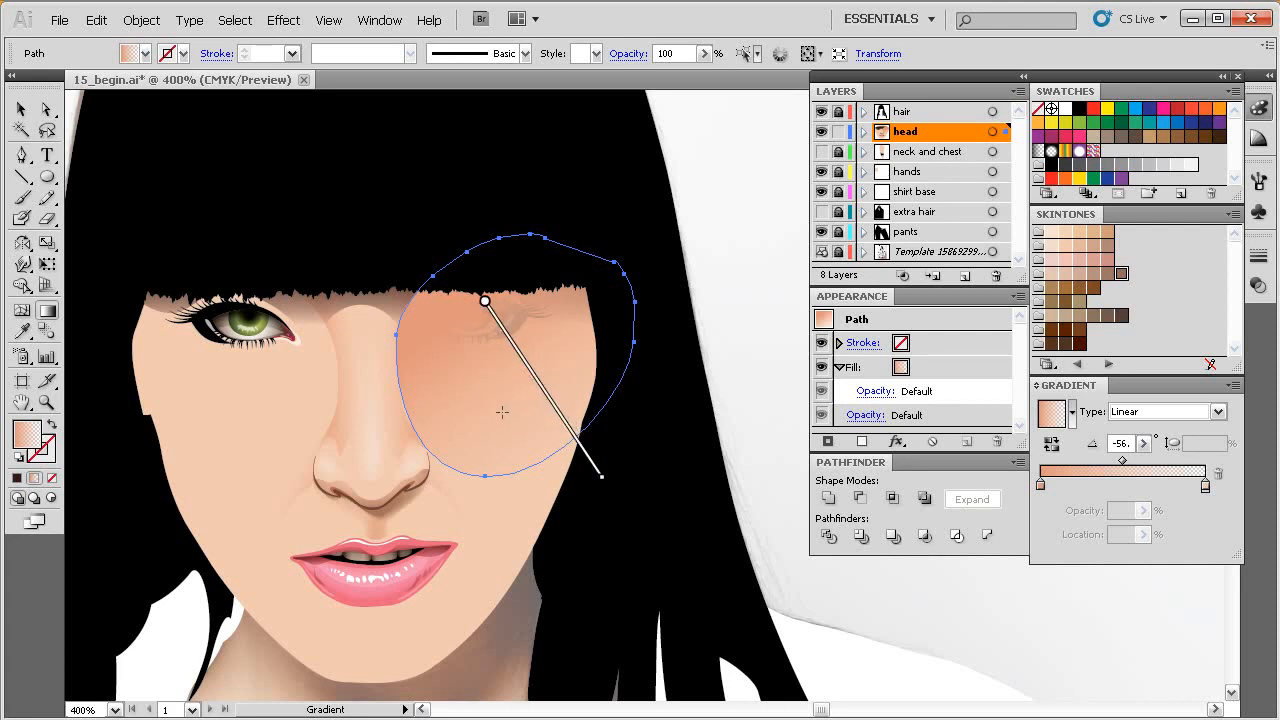
{"action": "key", "text": "v"}
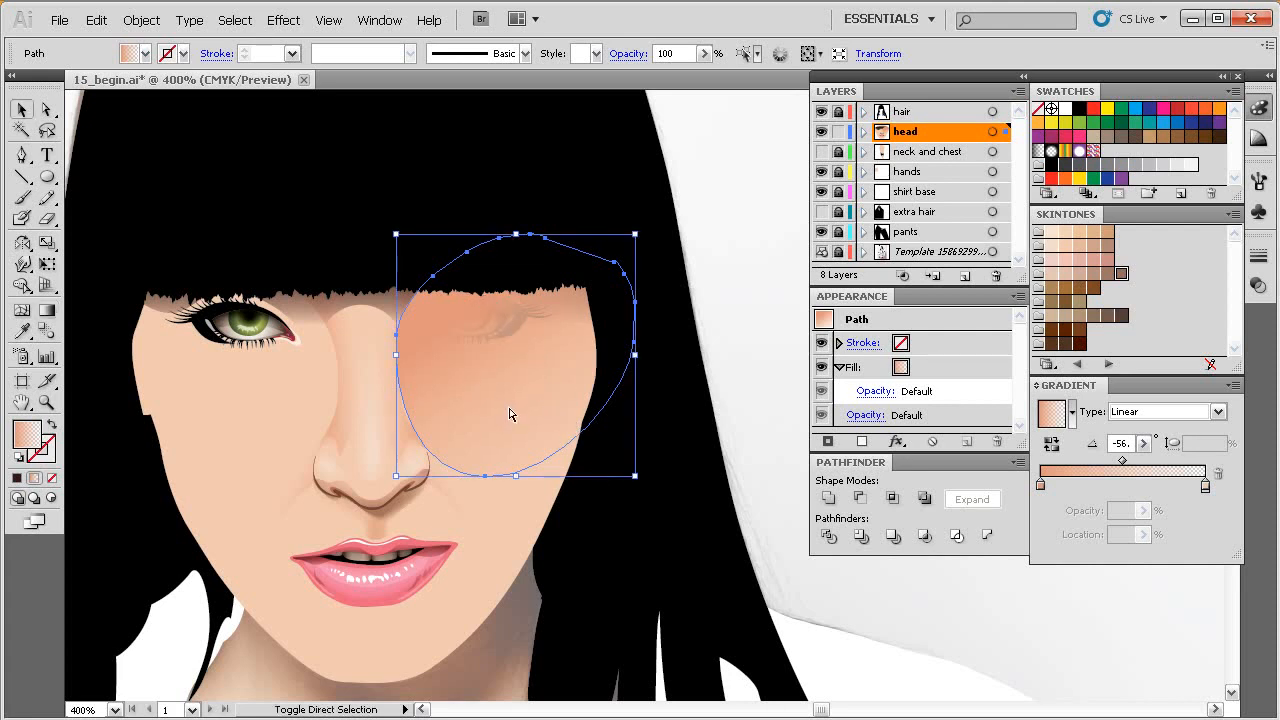
{"action": "key", "text": "ctrl+shift+["}
{"action": "key", "text": "ctrl+]"}
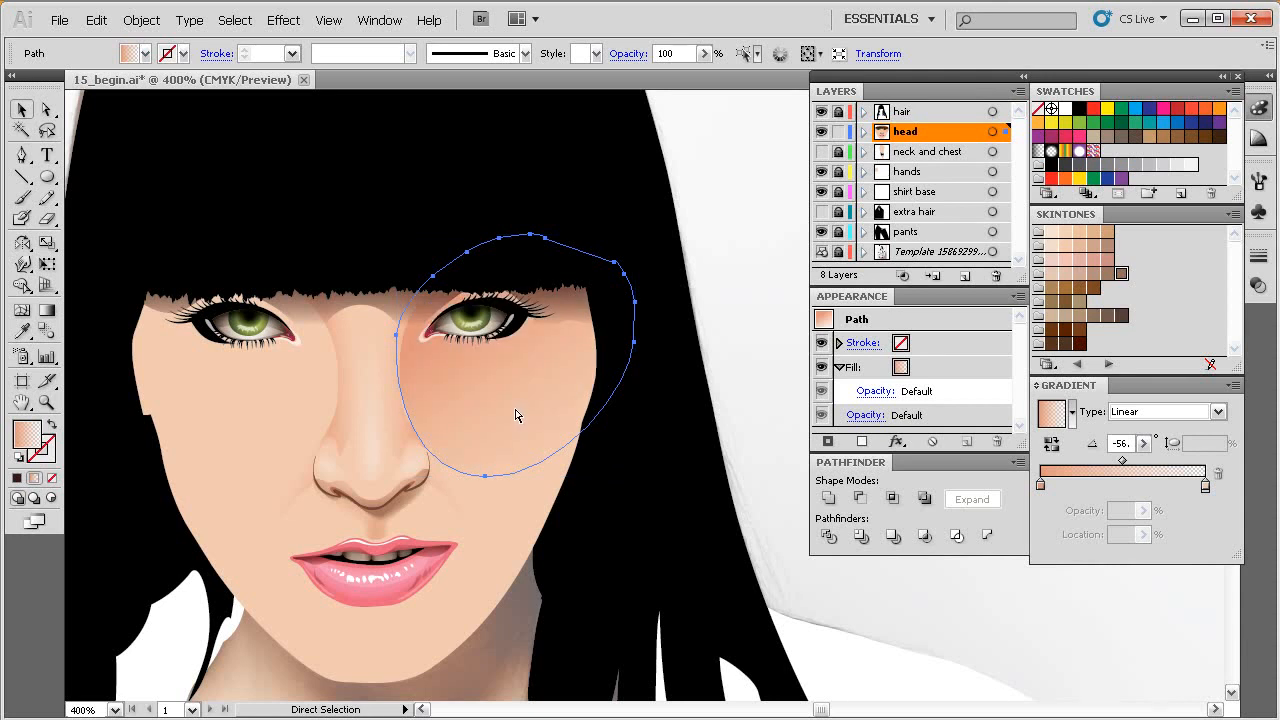
Redraw the rounded shape's gradient at about -58° from the eye to the outer cheek and deselect the shape.
{"action": "key", "text": "space"}
{"action": "left_click_drag", "start_coordinate": [534, 448], "coordinate": [556, 430]}
{"action": "key", "text": "g"}
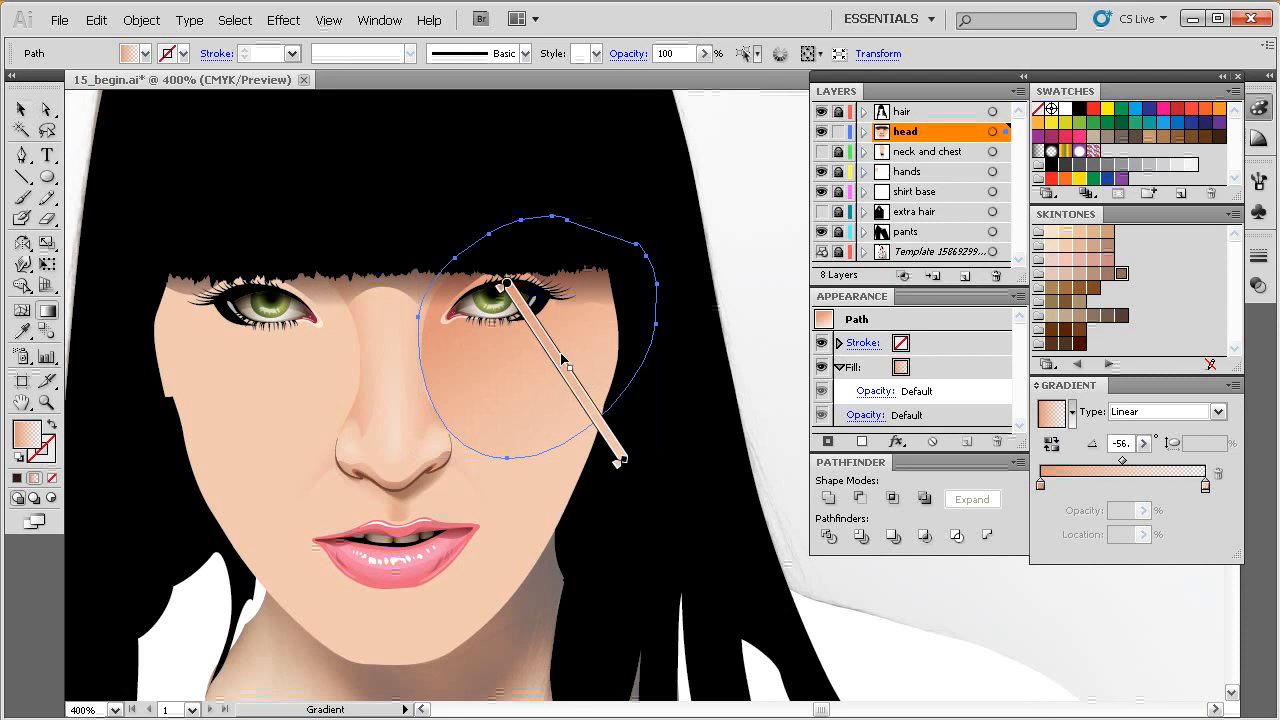
{"action": "left_click_drag", "start_coordinate": [623, 467], "coordinate": [597, 472]}
{"action": "mouse_move", "coordinate": [521, 285]}
{"action": "left_mouse_down"}
{"action": "mouse_move", "coordinate": [612, 479]}
{"action": "mouse_move", "coordinate": [598, 465]}
{"action": "mouse_move", "coordinate": [613, 457]}
{"action": "left_mouse_up"}
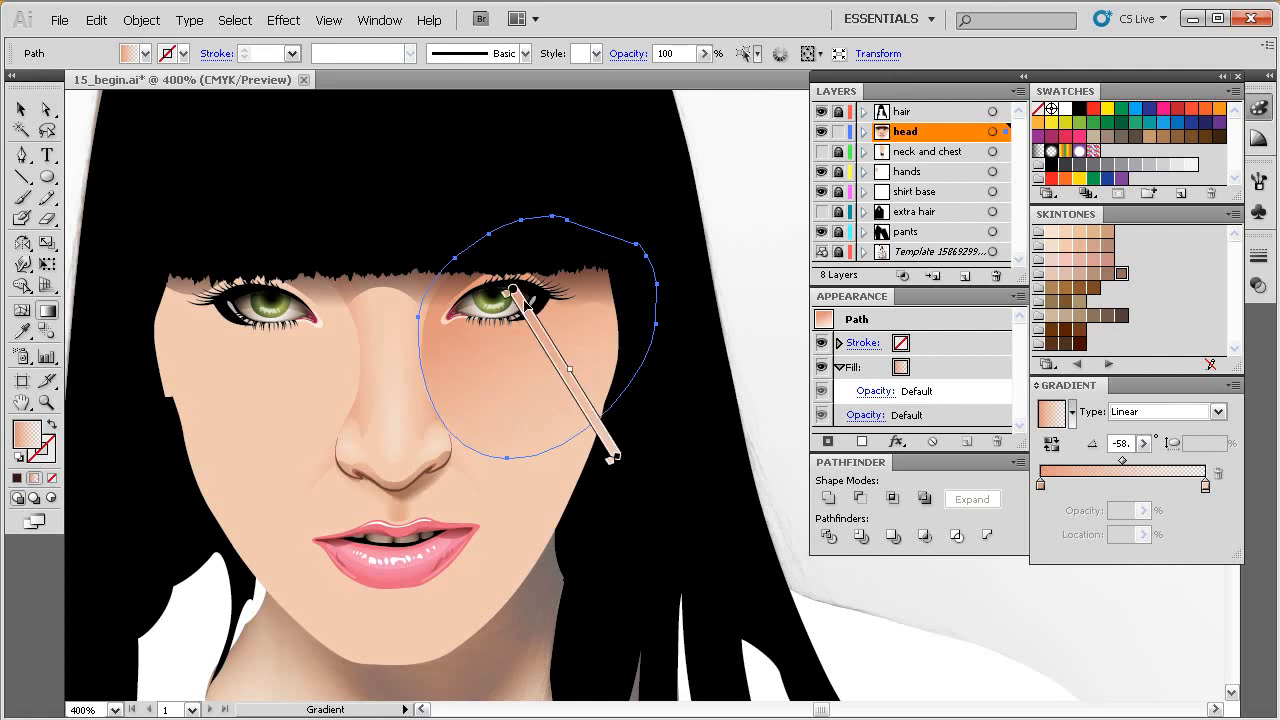
{"action": "key", "text": "v"}
{"action": "key", "text": "ctrl+shift+a"}
{"action": "mouse_move", "coordinate": [626, 402]}
{"action": "left_mouse_down"}
{"action": "mouse_move", "coordinate": [638, 384]}
{"action": "mouse_move", "coordinate": [610, 402]}
{"action": "left_mouse_up"}
Reselect the rounded cheek shape, shift its gradient start up to the upper lashes under the fringe, and deselect it.
{"action": "key", "text": "ctrl+alt+space"}
{"action": "left_click_drag", "start_coordinate": [763, 154], "coordinate": [441, 548]}
{"action": "left_click_drag", "start_coordinate": [610, 463], "coordinate": [510, 485]}
{"action": "left_click", "coordinate": [580, 405]}
{"action": "key", "text": "g"}
{"action": "left_click_drag", "start_coordinate": [573, 329], "coordinate": [562, 312]}
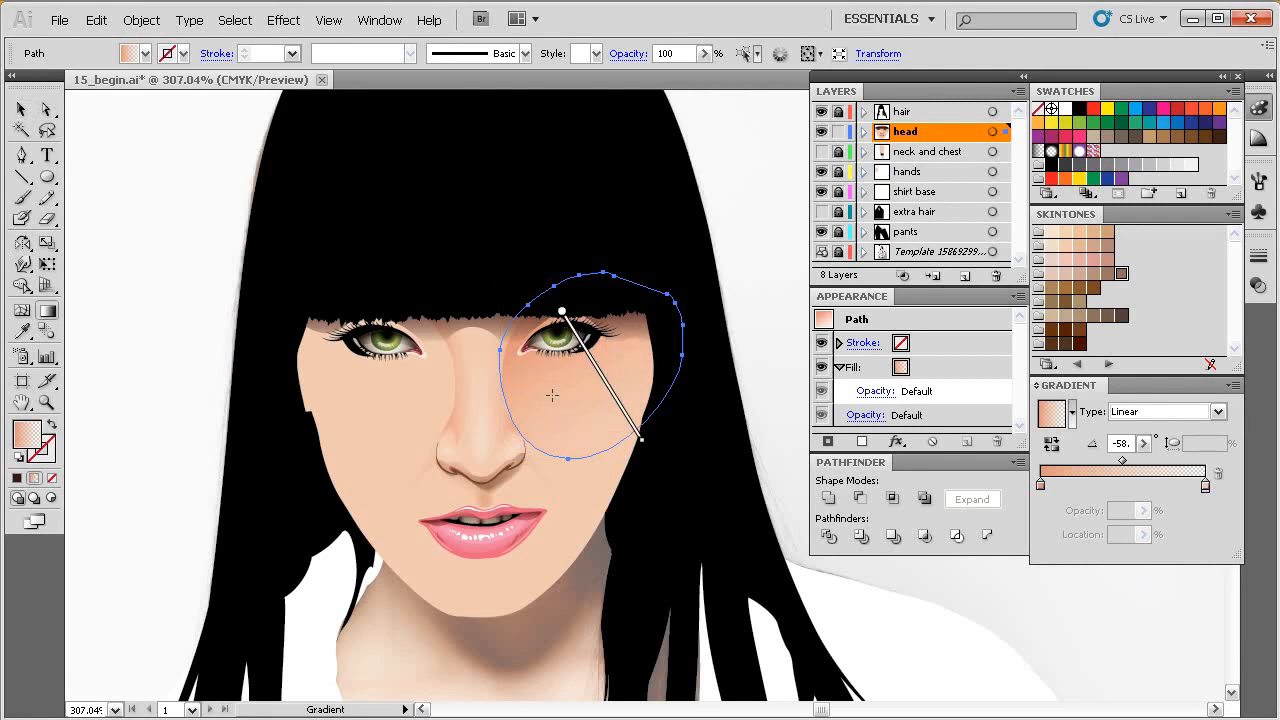
{"action": "left_click", "coordinate": [761, 348], "text": "ctrl"}
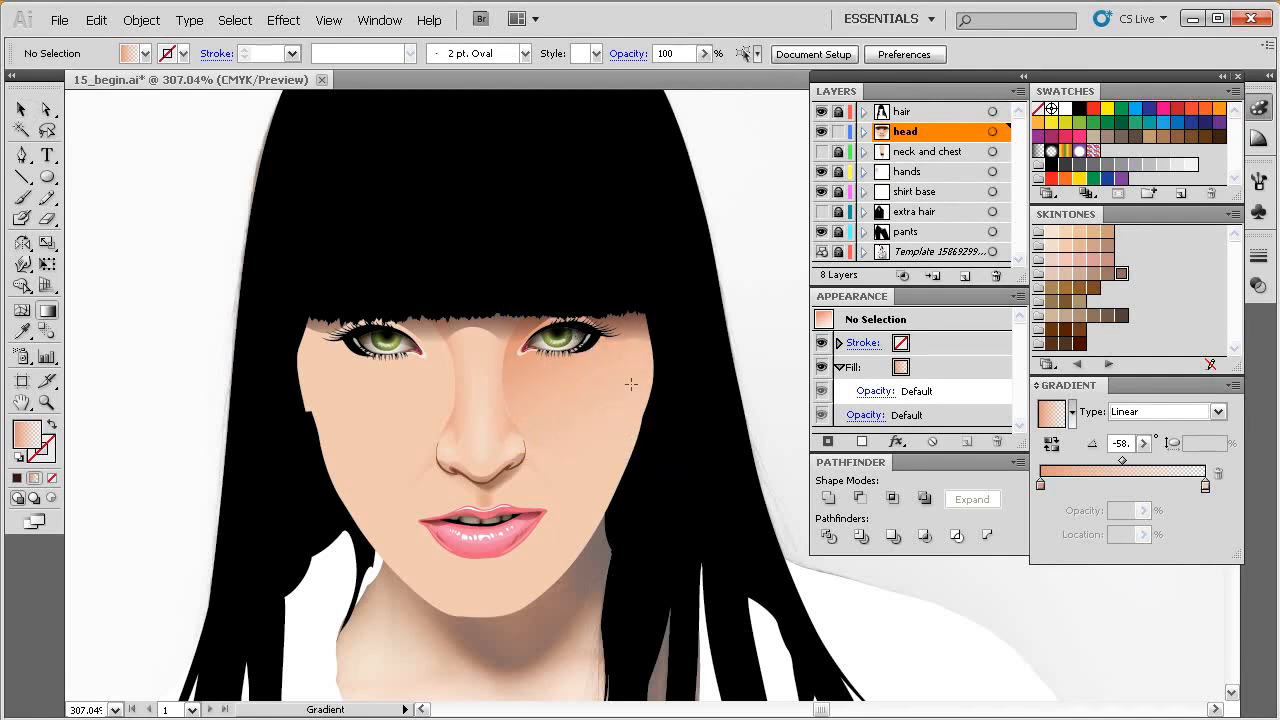
{"action": "key", "text": "ctrl"}
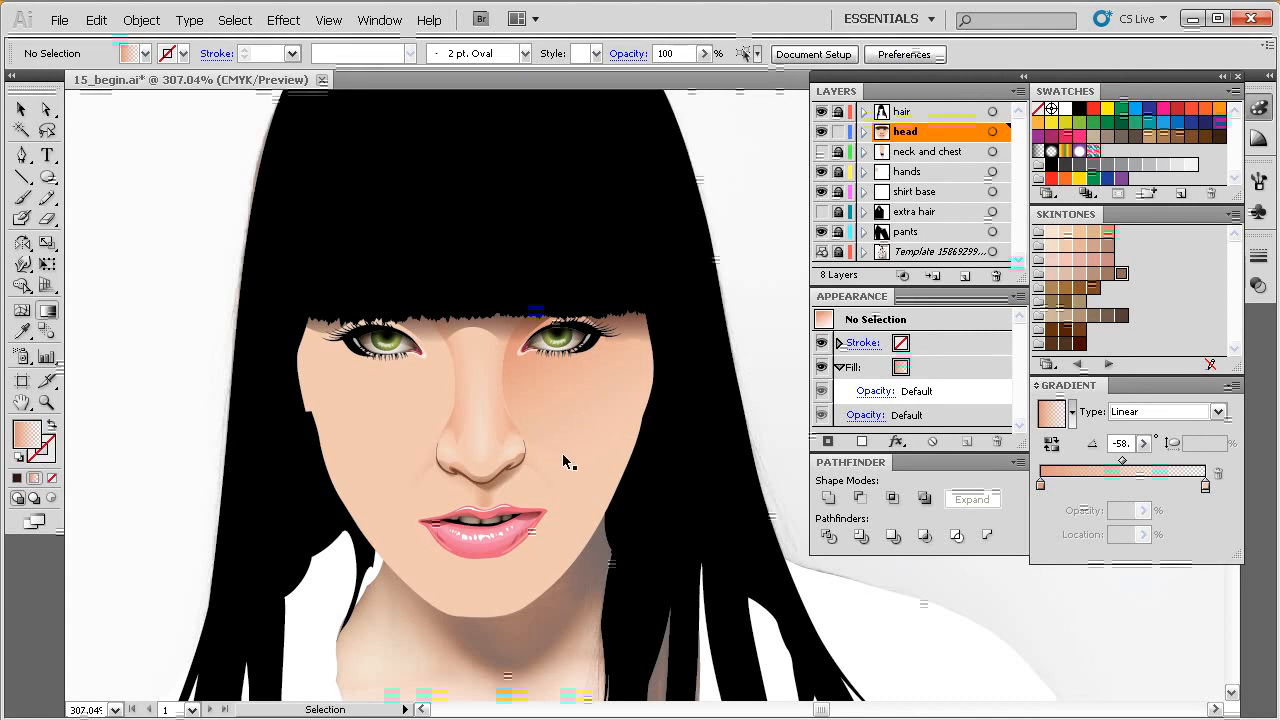
Examine where the rounded cheek shape overlaps the shading shape along the side of the nose.
{"action": "key", "text": "ctrl+space"}
{"action": "left_click_drag", "start_coordinate": [720, 228], "coordinate": [457, 526]}
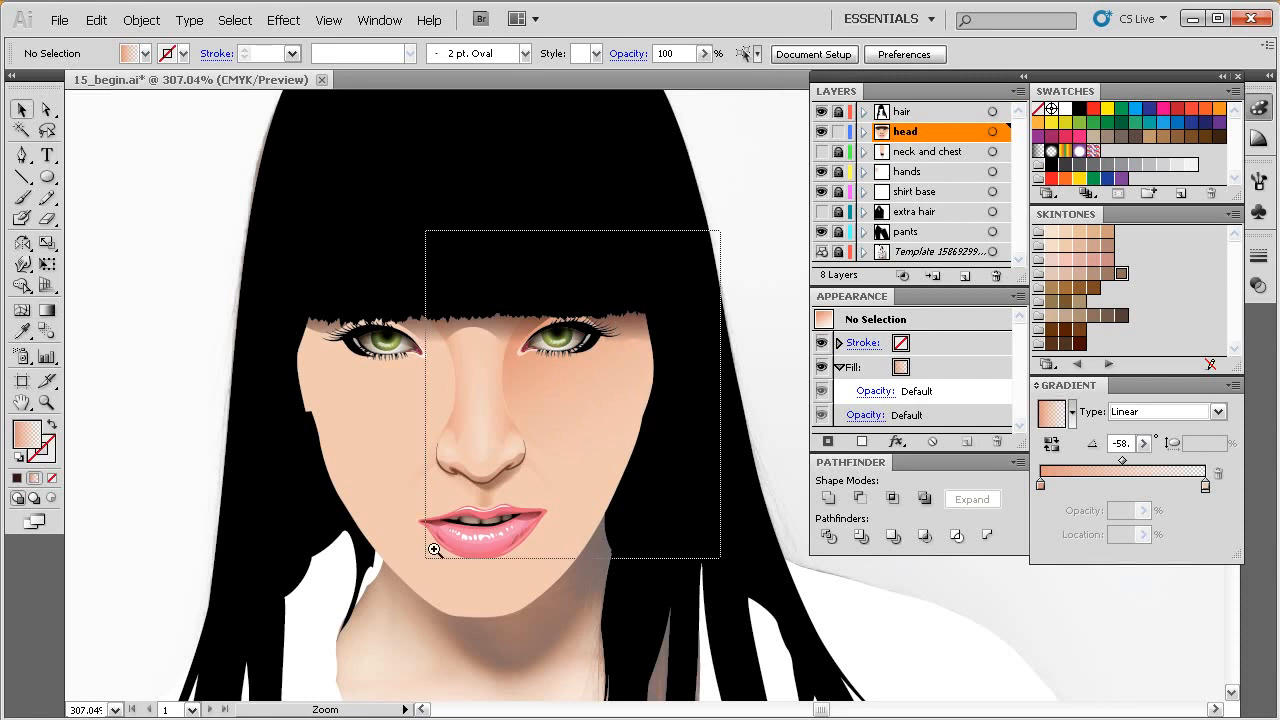
{"action": "left_click", "coordinate": [546, 404], "text": "ctrl"}
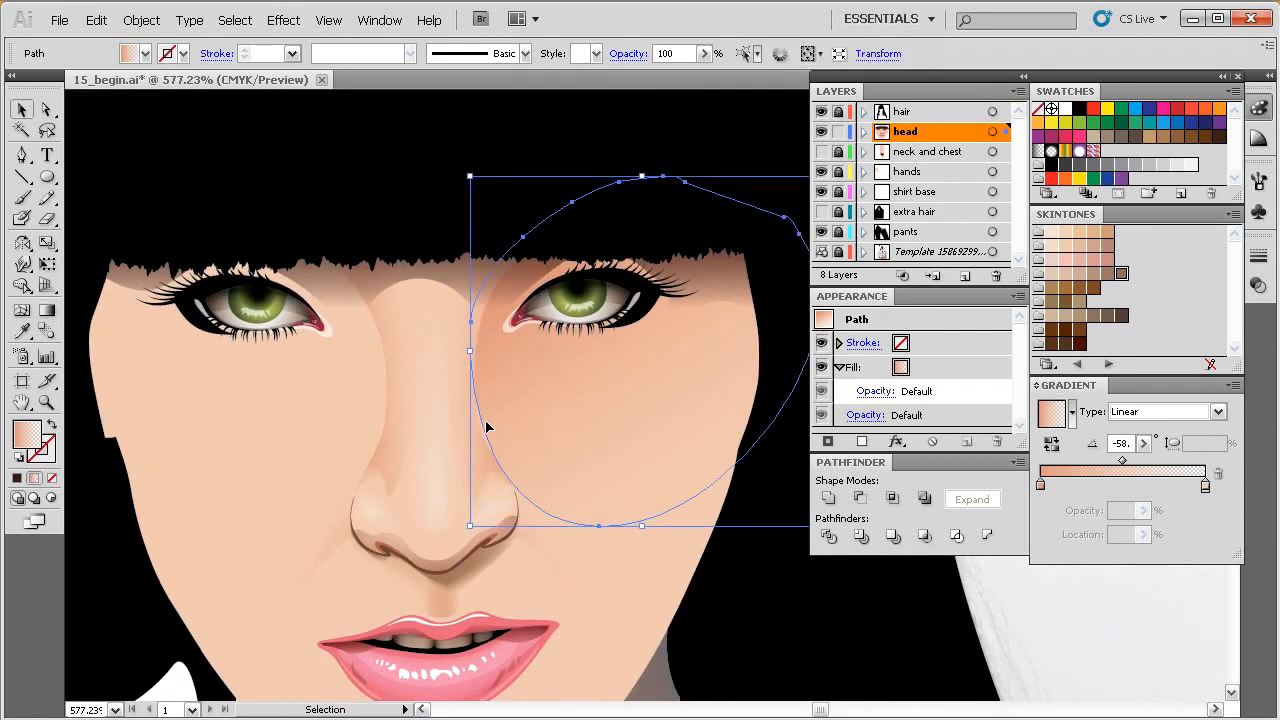
{"action": "left_click", "coordinate": [493, 470], "text": "ctrl+shift"}
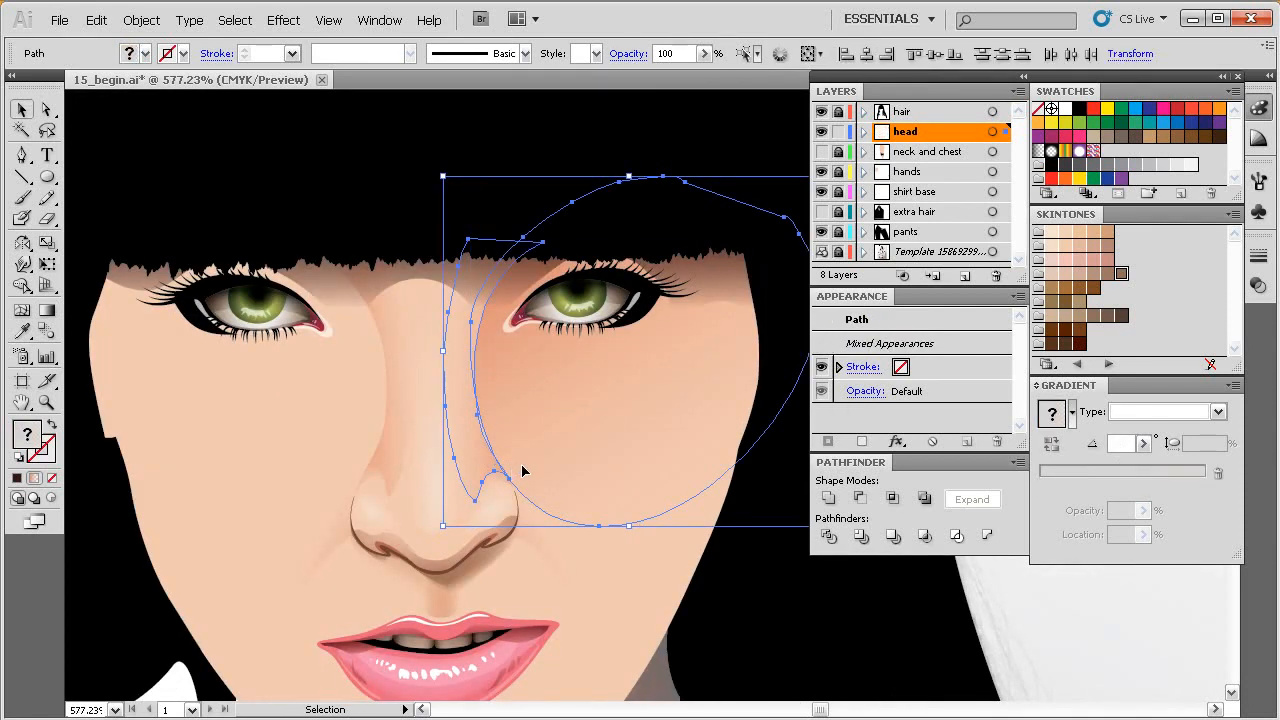
{"action": "key", "text": "ctrl+space"}
{"action": "left_click_drag", "start_coordinate": [588, 292], "coordinate": [460, 556]}
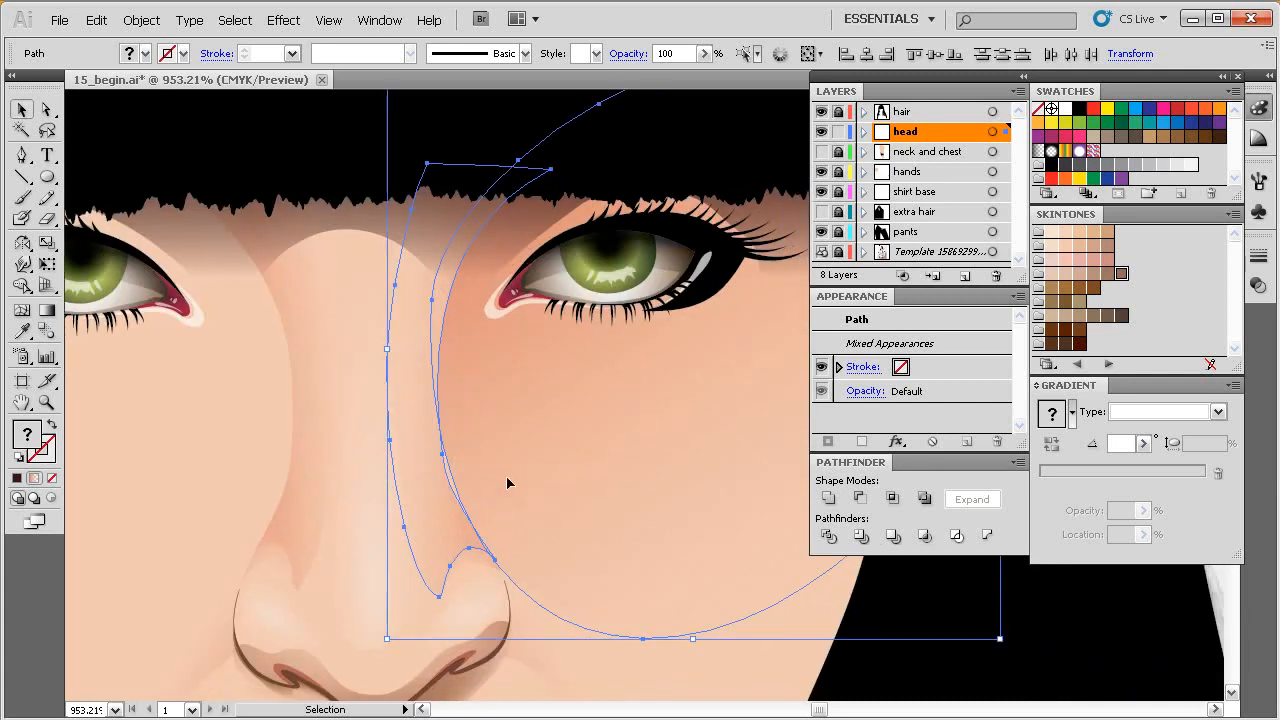
{"action": "key", "text": "a"}
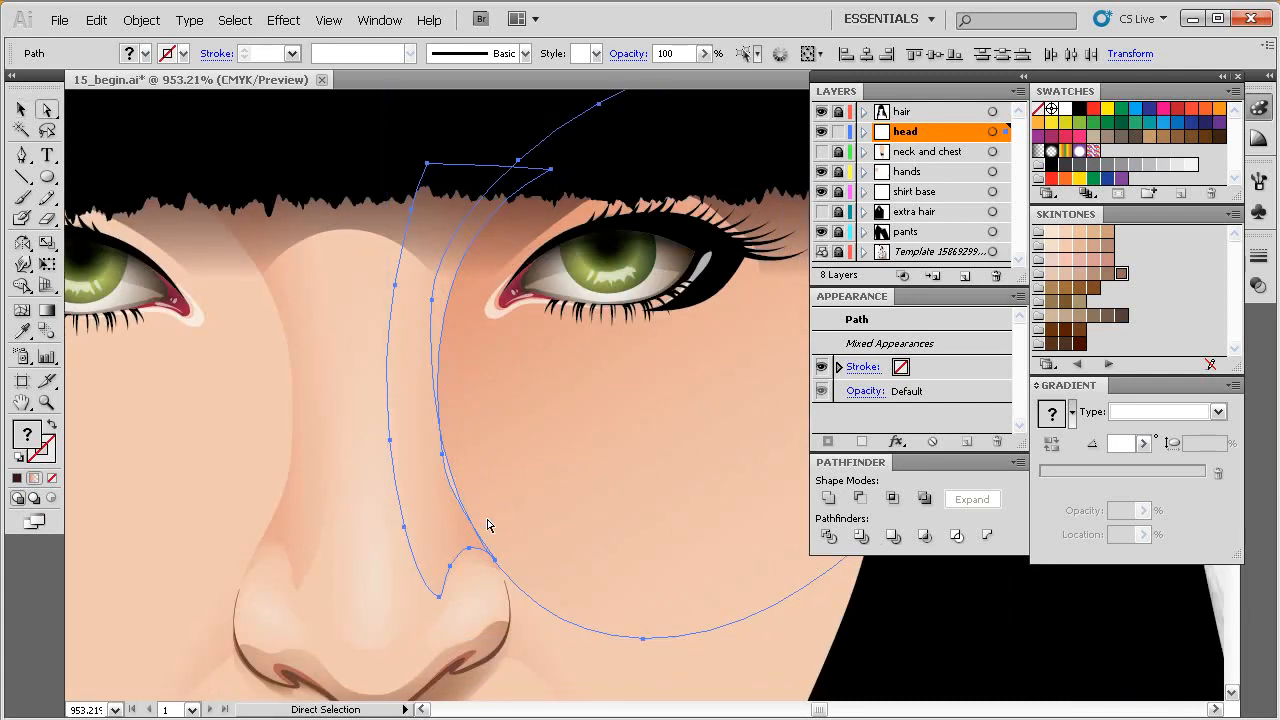
{"action": "left_click", "coordinate": [512, 591]}
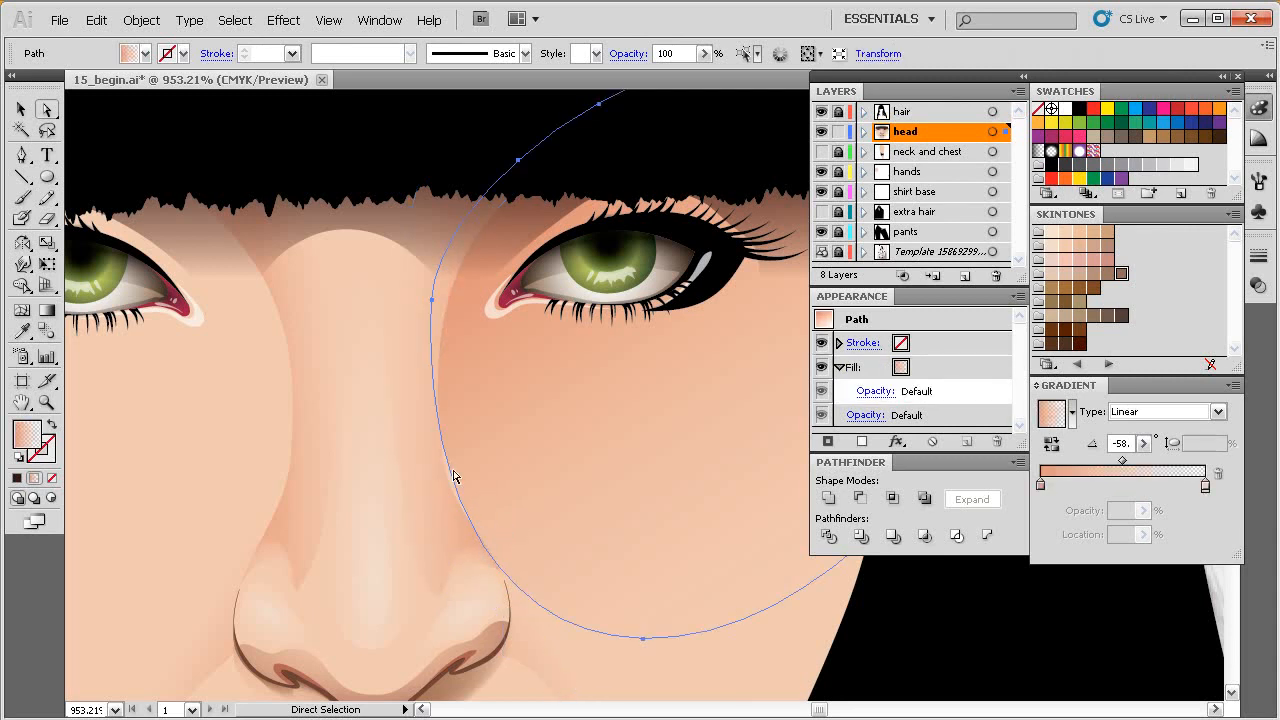
{"action": "left_click", "coordinate": [450, 482]}
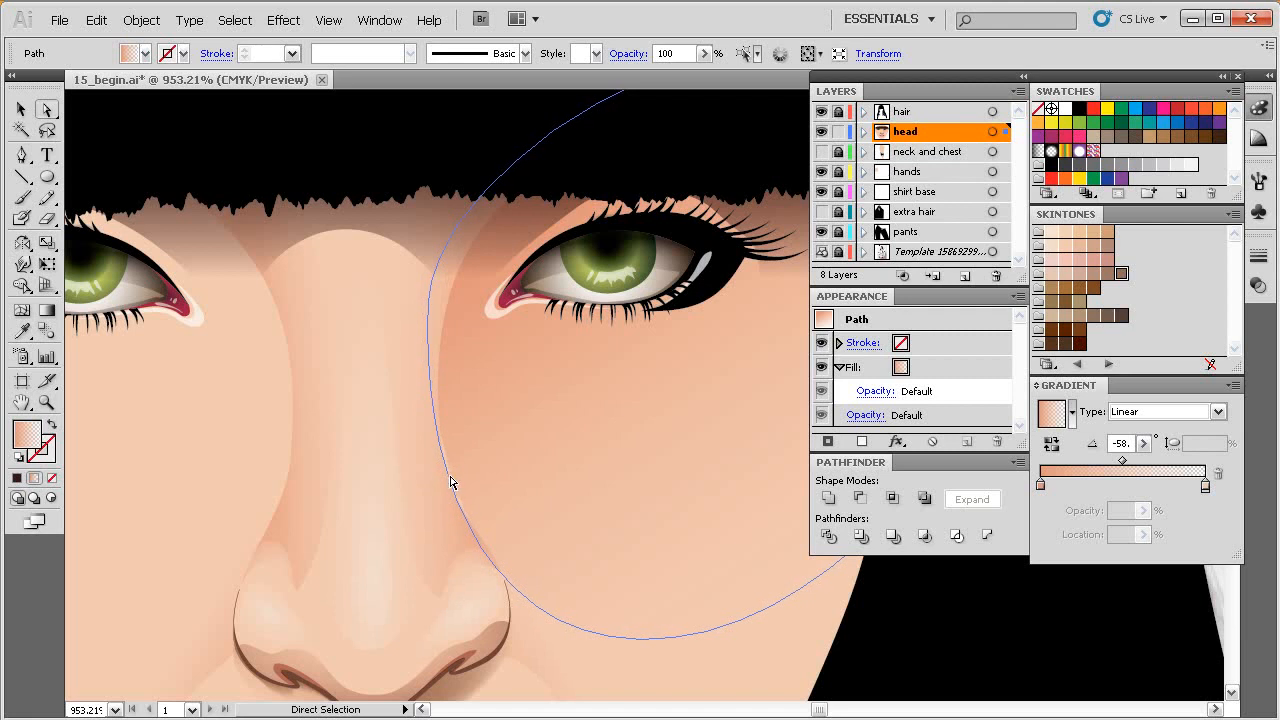
{"action": "key", "text": "v"}
{"action": "left_click", "coordinate": [441, 504], "text": "shift"}
{"action": "left_click_drag", "start_coordinate": [598, 455], "coordinate": [566, 446]}
{"action": "left_click", "coordinate": [588, 472], "text": "ctrl+alt"}
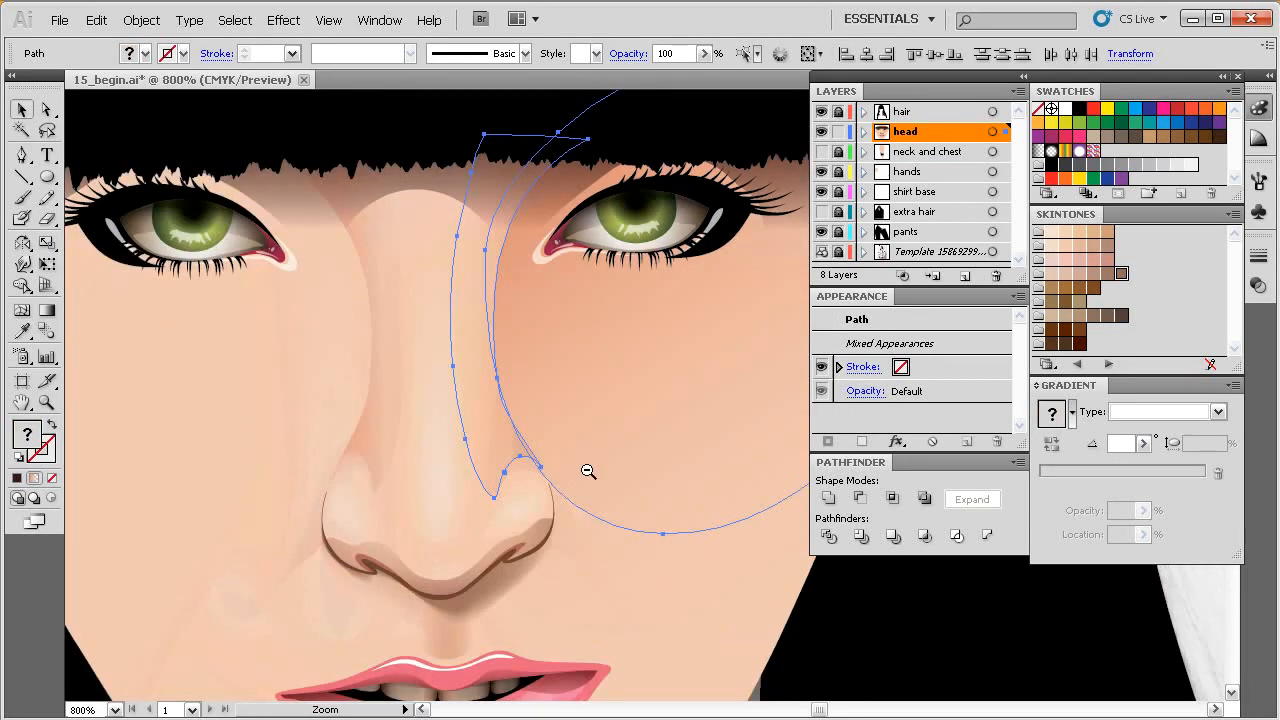
{"action": "left_click", "coordinate": [588, 472], "text": "ctrl+alt"}
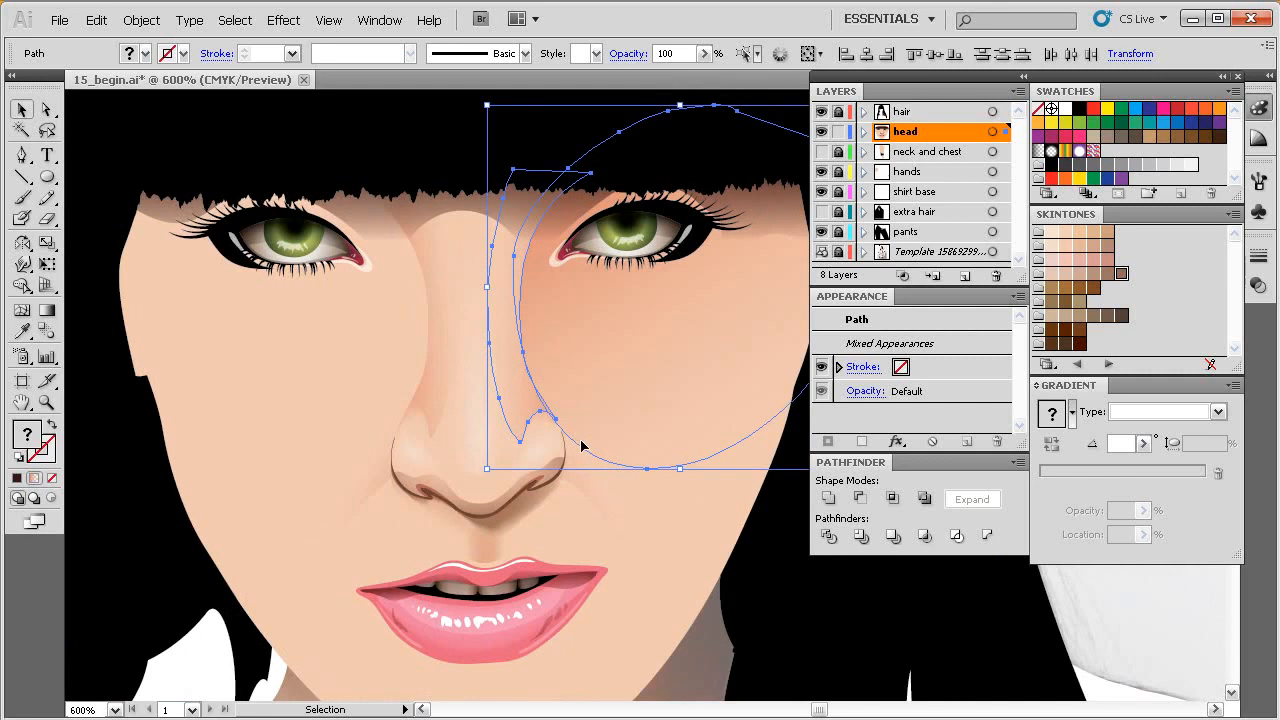
{"action": "left_click_drag", "start_coordinate": [651, 333], "coordinate": [583, 369]}
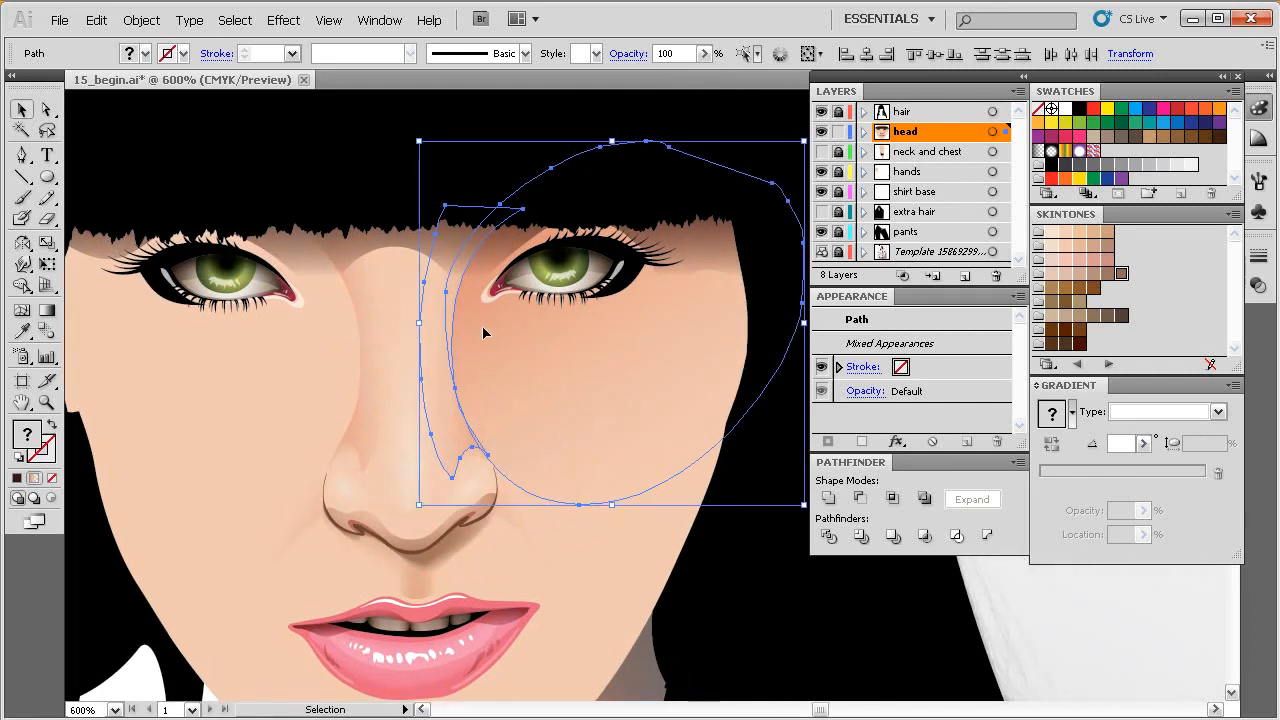
Subtract the nose-side shading shape from the rounded cheek shape with Minus Front, and paste a copy of the nose-side shape back in place in front.
{"action": "left_click", "coordinate": [541, 521]}
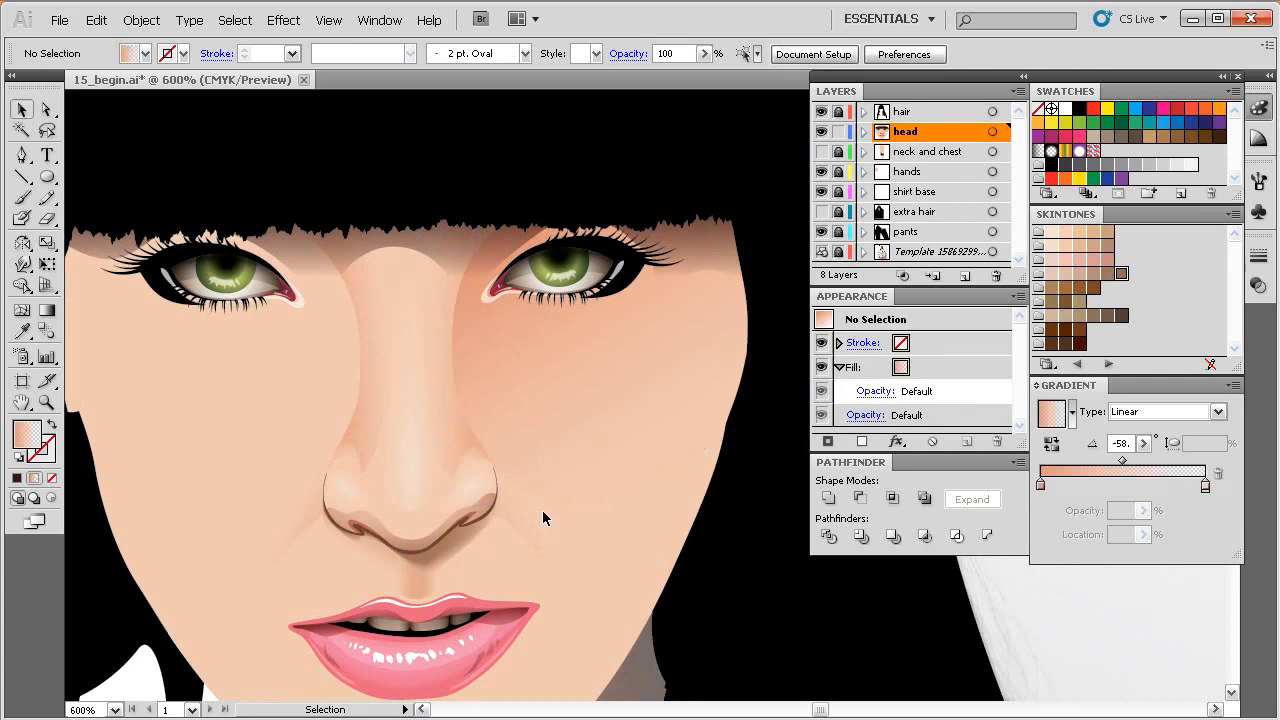
{"action": "left_click", "coordinate": [455, 428]}
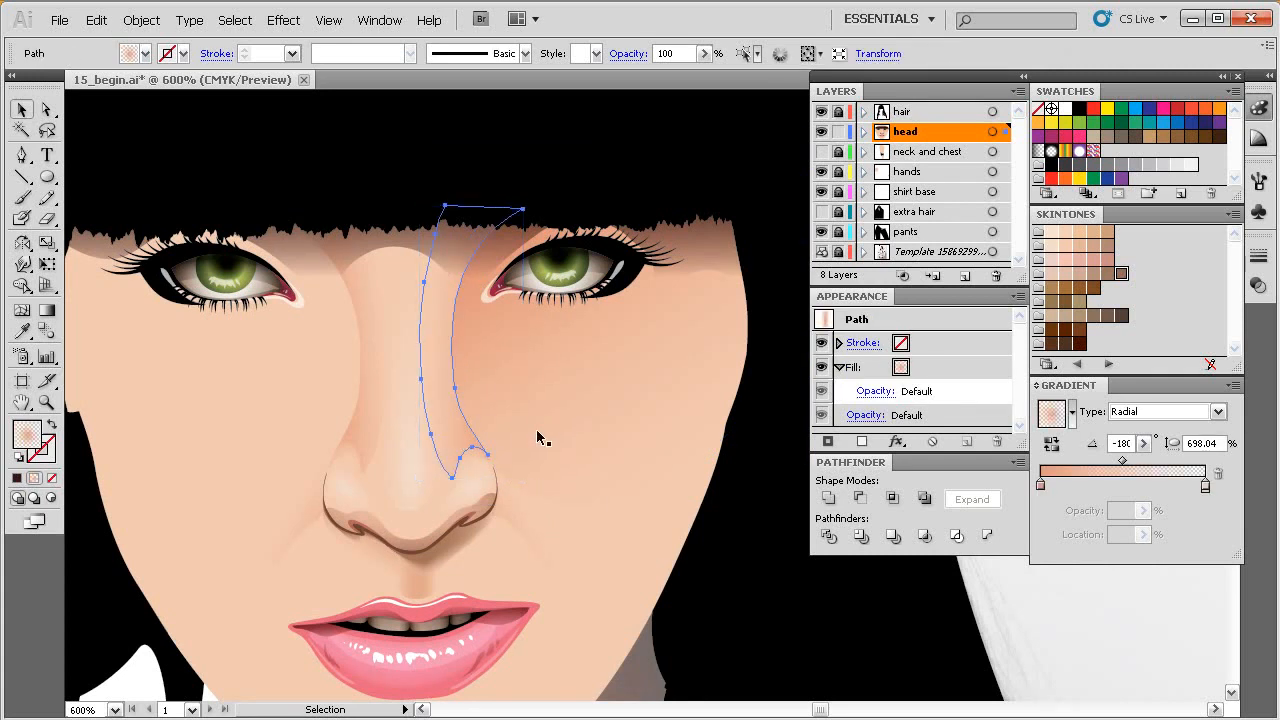
{"action": "left_click", "coordinate": [546, 400], "text": "shift"}
{"action": "scroll", "coordinate": [560, 390], "scroll_direction": "right", "scroll_amount": 1}
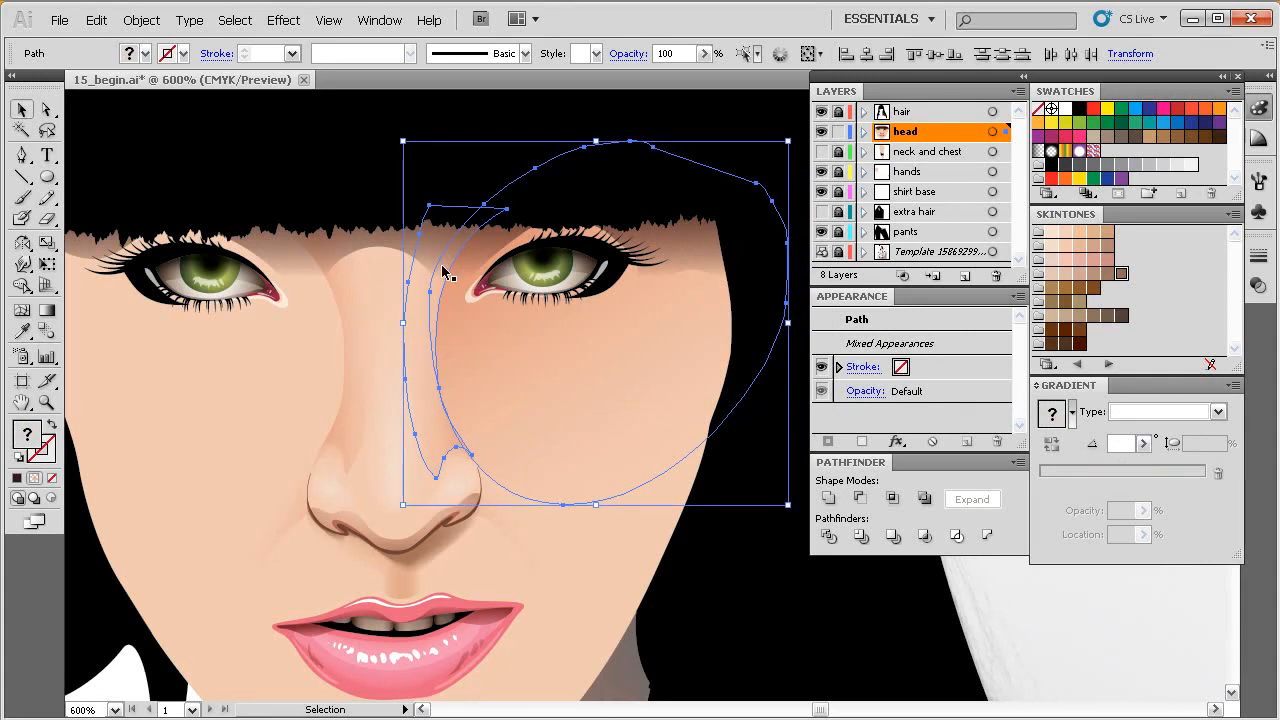
{"action": "left_click", "coordinate": [860, 498]}
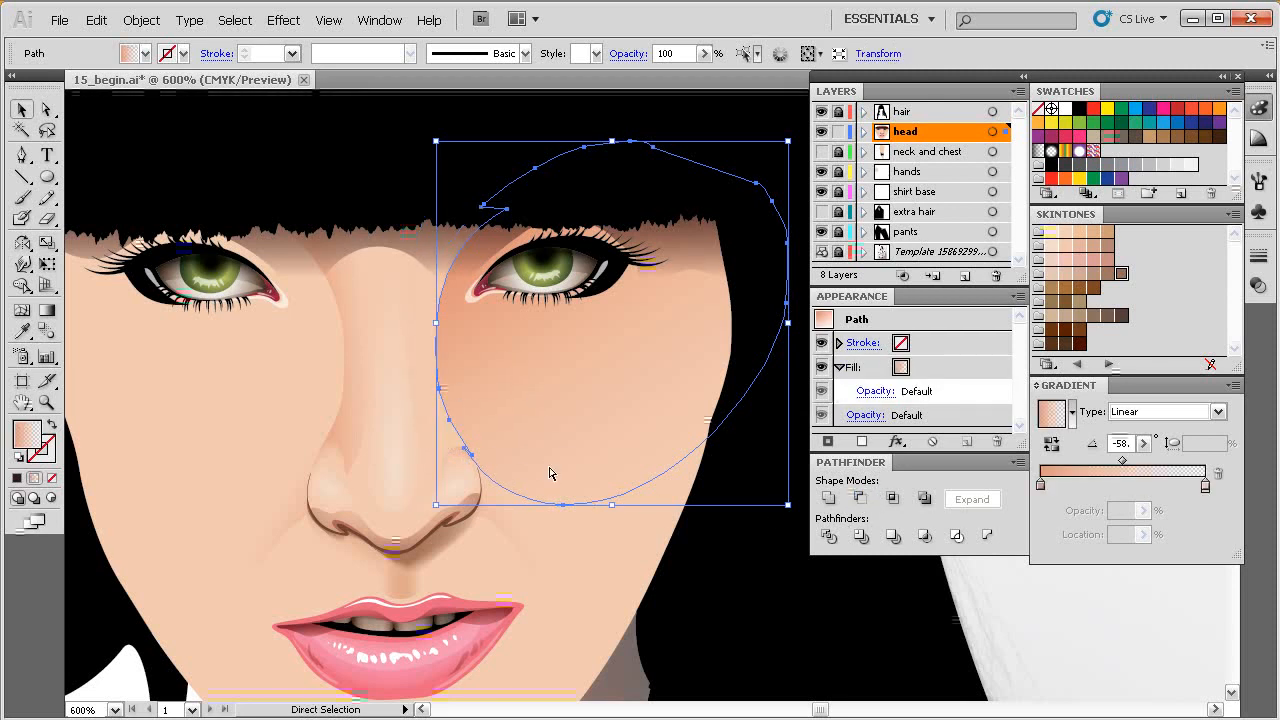
{"action": "key", "text": "ctrl+f"}
{"action": "key", "text": "space"}
{"action": "left_click_drag", "start_coordinate": [586, 463], "coordinate": [534, 443]}
{"action": "key", "text": "space"}
{"action": "left_click", "coordinate": [589, 459], "text": "ctrl+alt"}
{"action": "left_click", "coordinate": [748, 283]}
{"action": "key", "text": "space"}
{"action": "left_click_drag", "start_coordinate": [491, 380], "coordinate": [508, 400]}
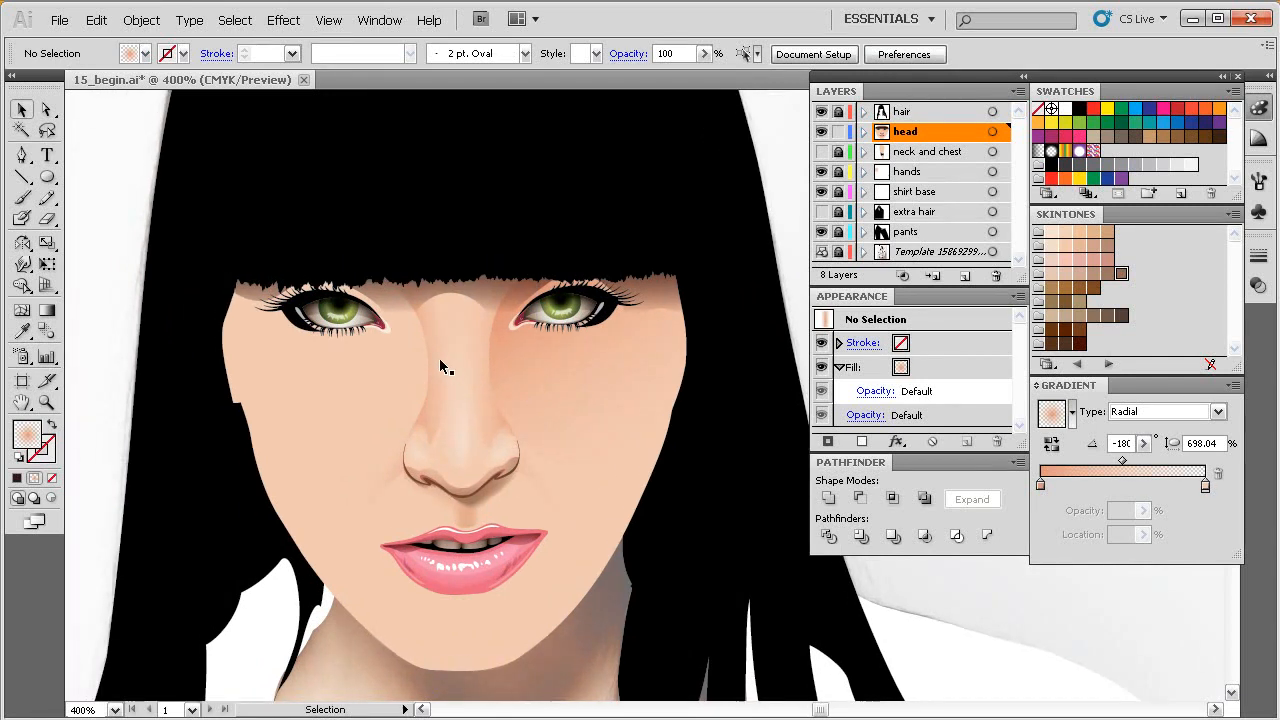
{"action": "key", "text": "space"}
{"action": "left_click_drag", "start_coordinate": [537, 457], "coordinate": [564, 463]}
{"action": "key", "text": "n"}
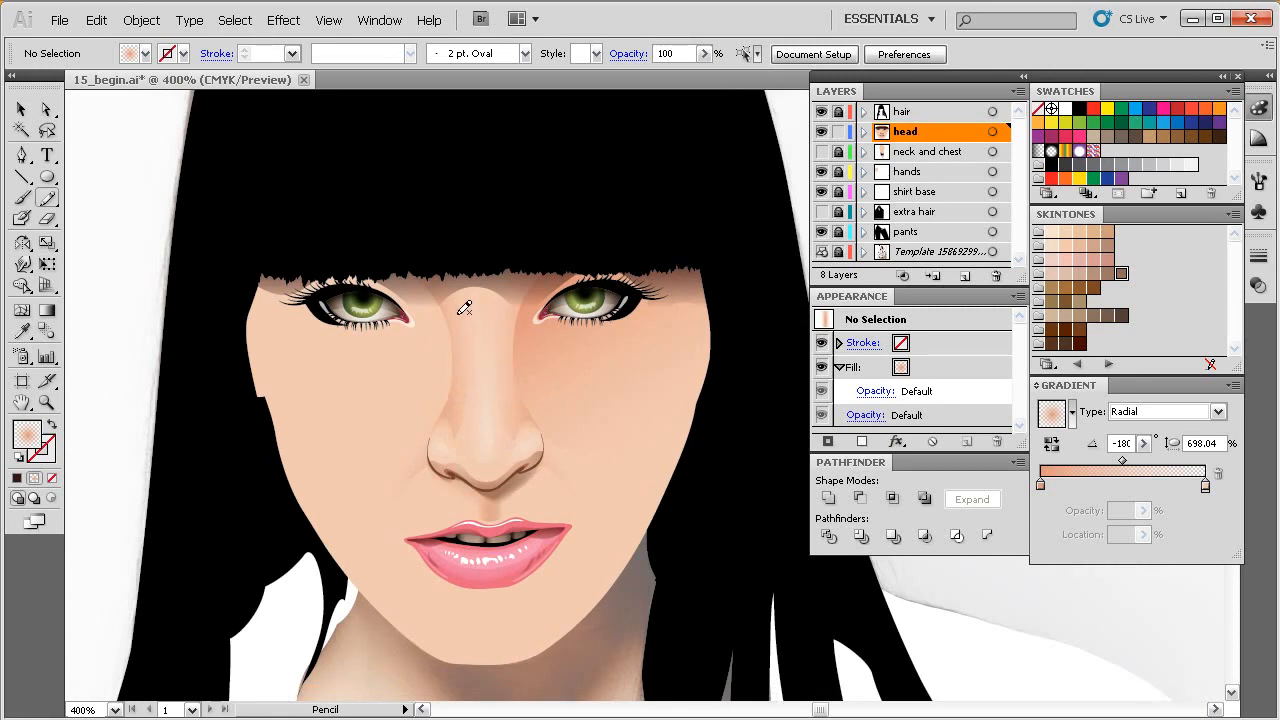
{"action": "mouse_move", "coordinate": [272, 238]}
{"action": "left_mouse_down"}
{"action": "mouse_move", "coordinate": [237, 280]}
{"action": "mouse_move", "coordinate": [228, 358]}
{"action": "mouse_move", "coordinate": [307, 445]}
{"action": "mouse_move", "coordinate": [391, 460]}
{"action": "left_mouse_up"}
{"action": "left_click_drag", "start_coordinate": [465, 307], "coordinate": [412, 256]}
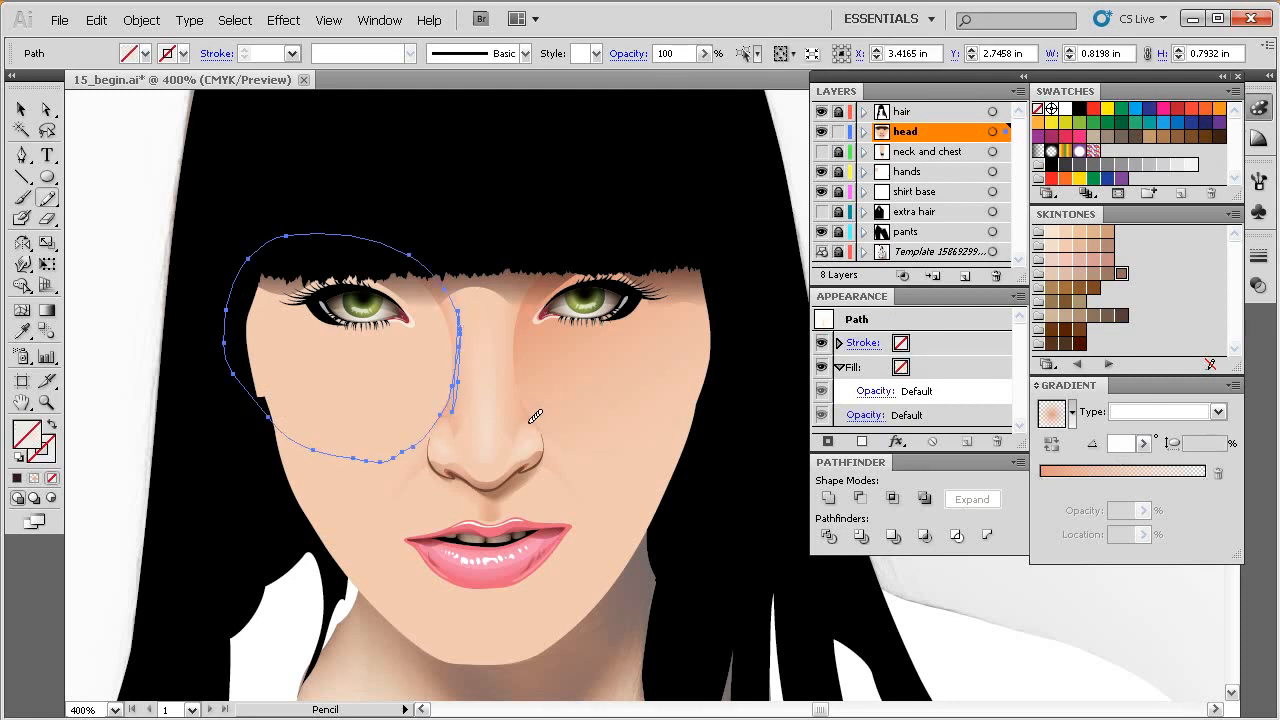
{"action": "key", "text": "ctrl+shift+a"}
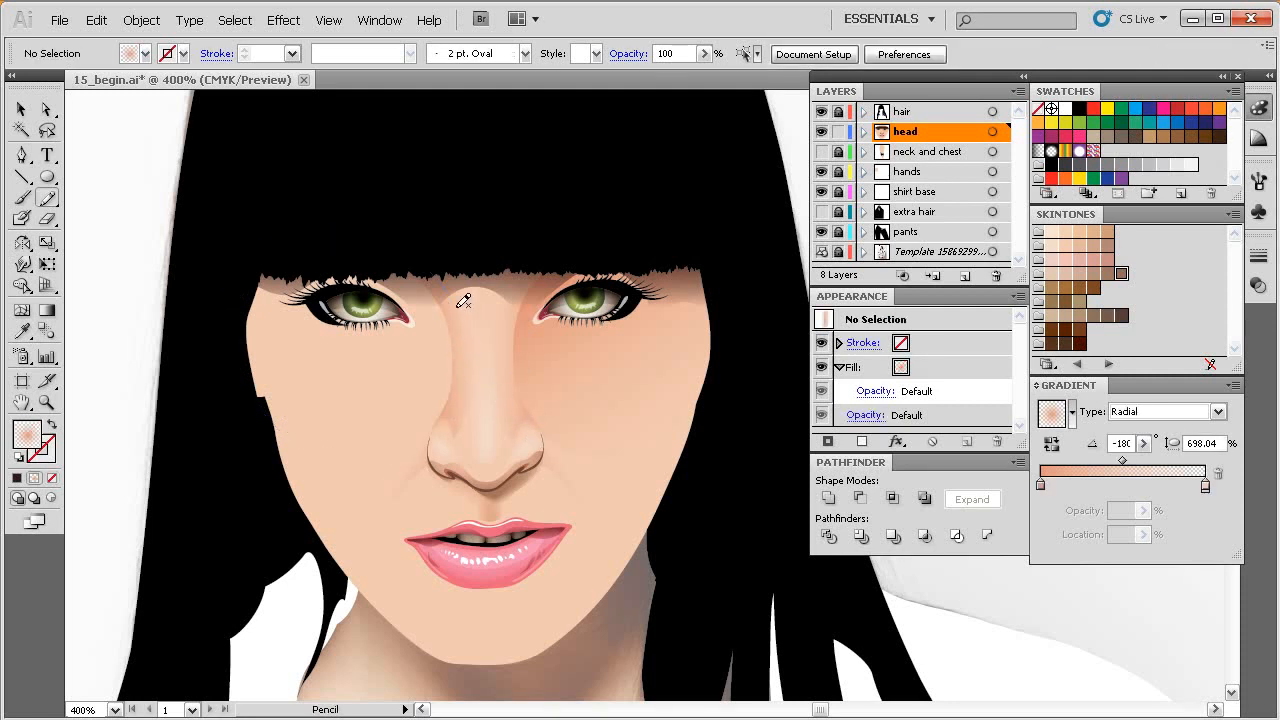
Draw a closed rounded shape about 0.80 by 0.83 in around the left-hand eye and cheek with the Pencil tool, refining its edge beside the nose.
{"action": "mouse_move", "coordinate": [243, 297]}
{"action": "left_mouse_down"}
{"action": "mouse_move", "coordinate": [240, 384]}
{"action": "mouse_move", "coordinate": [272, 456]}
{"action": "mouse_move", "coordinate": [388, 459]}
{"action": "left_mouse_up"}
{"action": "left_click_drag", "start_coordinate": [452, 408], "coordinate": [428, 262]}
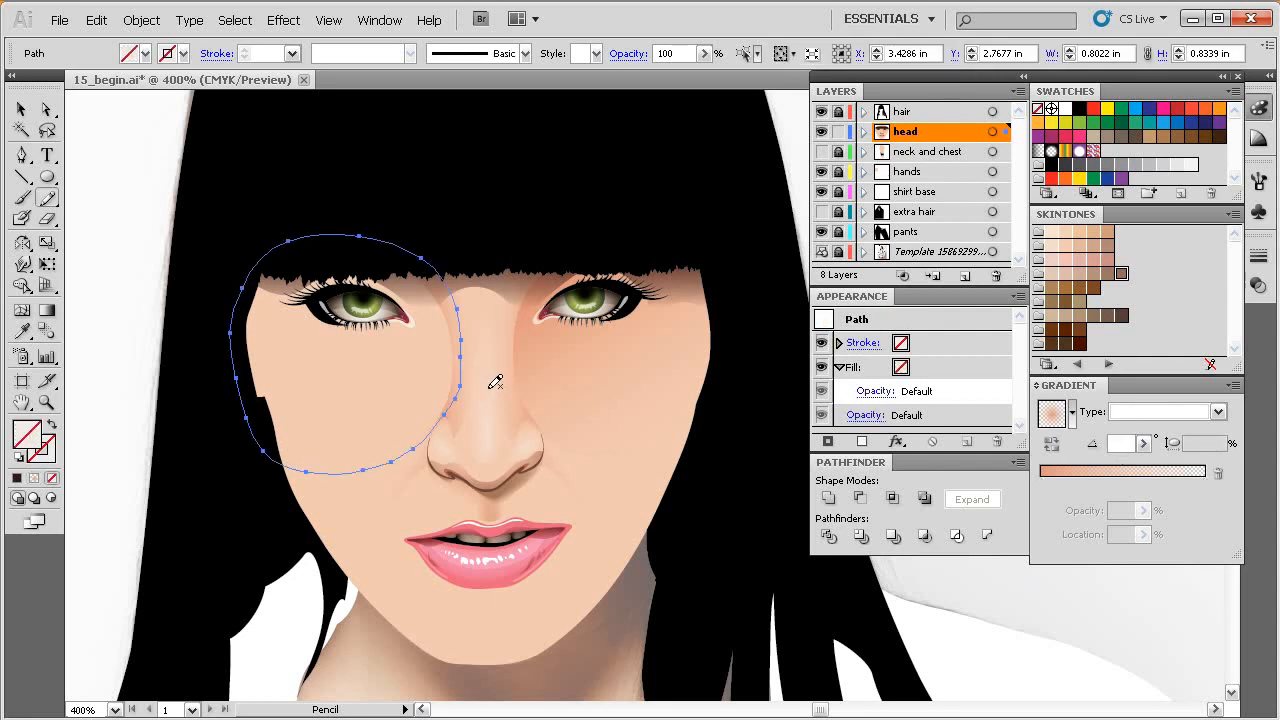
{"action": "left_click_drag", "start_coordinate": [461, 305], "coordinate": [451, 418]}
{"action": "left_click_drag", "start_coordinate": [258, 393], "coordinate": [272, 418]}
{"action": "left_click_drag", "start_coordinate": [272, 418], "coordinate": [368, 452]}
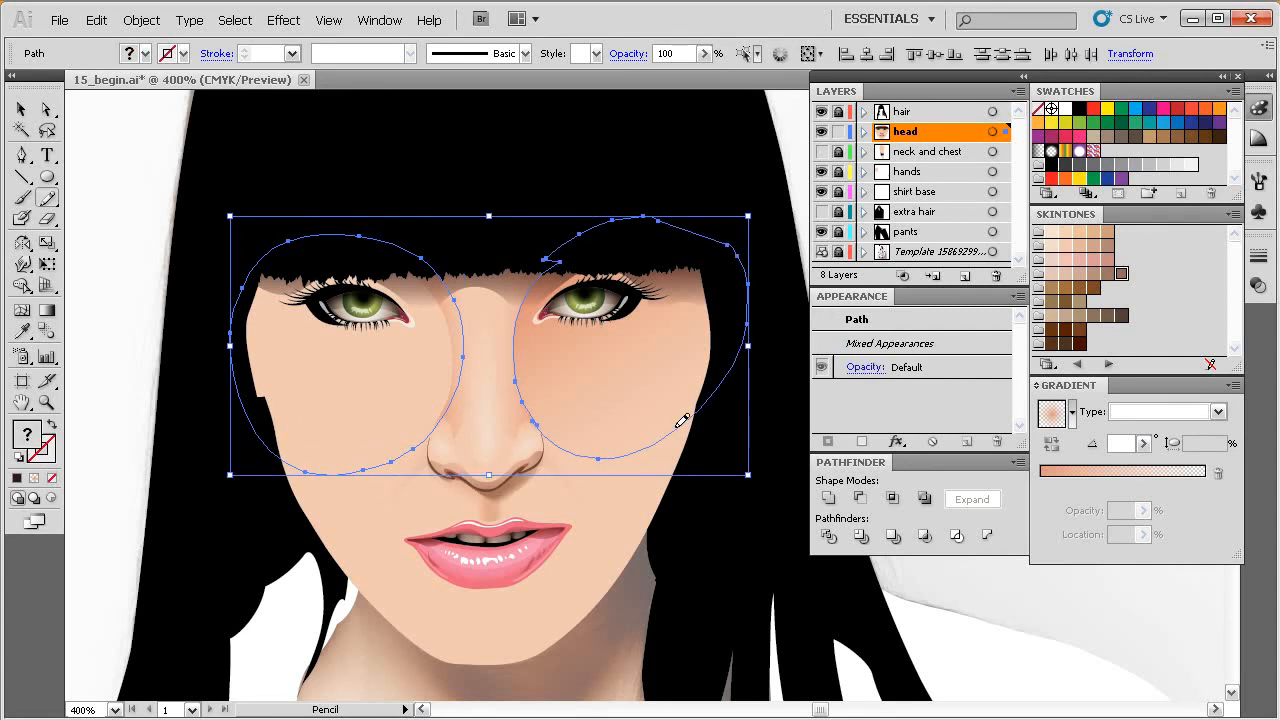
Reshape the left-hand rounded shape's lower outer curve by moving its lower anchor points up toward the outer cheek.
{"action": "key", "text": "a"}
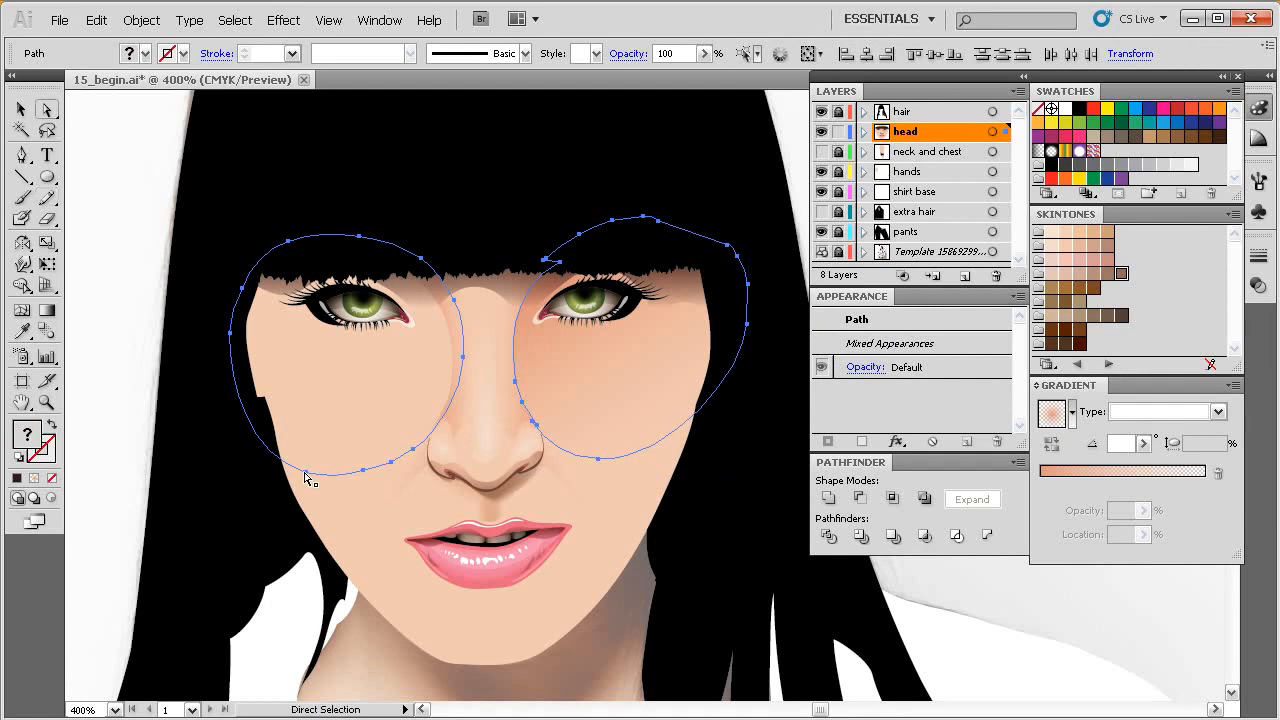
{"action": "left_click", "coordinate": [305, 471]}
{"action": "left_click_drag", "start_coordinate": [305, 471], "coordinate": [234, 413]}
{"action": "left_click_drag", "start_coordinate": [300, 451], "coordinate": [276, 432]}
{"action": "left_click", "coordinate": [231, 334]}
{"action": "left_click_drag", "start_coordinate": [231, 334], "coordinate": [232, 327]}
Delete the surplus anchor point on the left-hand shape's outer edge and adjust the outer-cheek anchor's direction handles.
{"action": "key", "text": "p"}
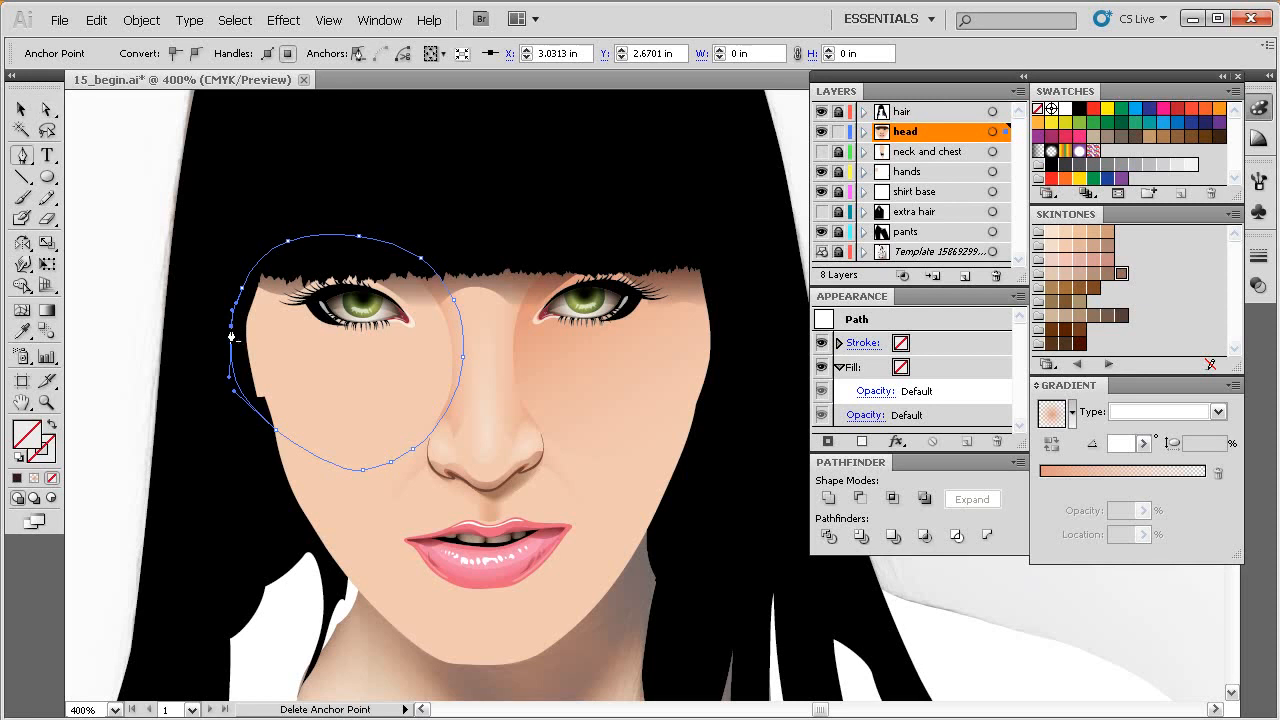
{"action": "left_click", "coordinate": [231, 336]}
{"action": "key", "text": "a"}
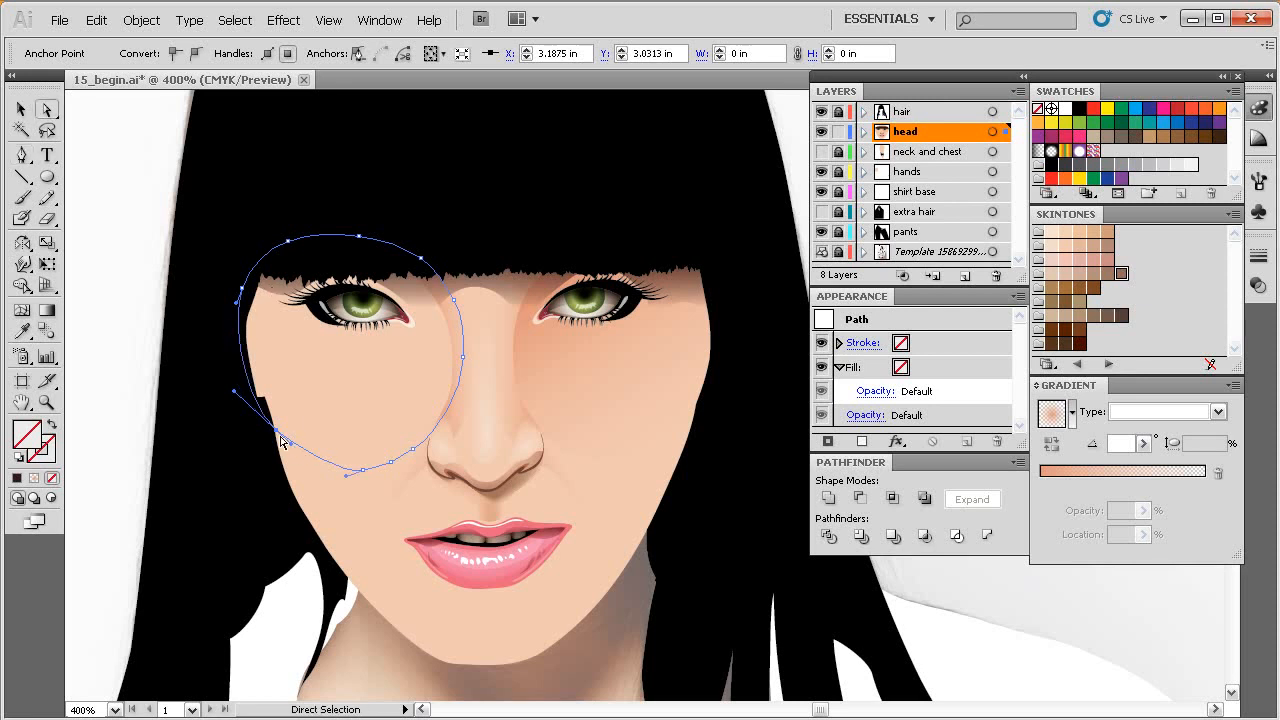
{"action": "left_click_drag", "start_coordinate": [233, 391], "coordinate": [229, 374]}
{"action": "left_click_drag", "start_coordinate": [289, 445], "coordinate": [271, 414]}
Delete the extra anchor point beside the nostril and raise the left-hand shape's lowest curve to match the right-hand shape's height.
{"action": "left_click", "coordinate": [363, 472]}
{"action": "key", "text": "p"}
{"action": "left_click", "coordinate": [392, 463]}
{"action": "left_click", "coordinate": [363, 471], "text": "ctrl"}
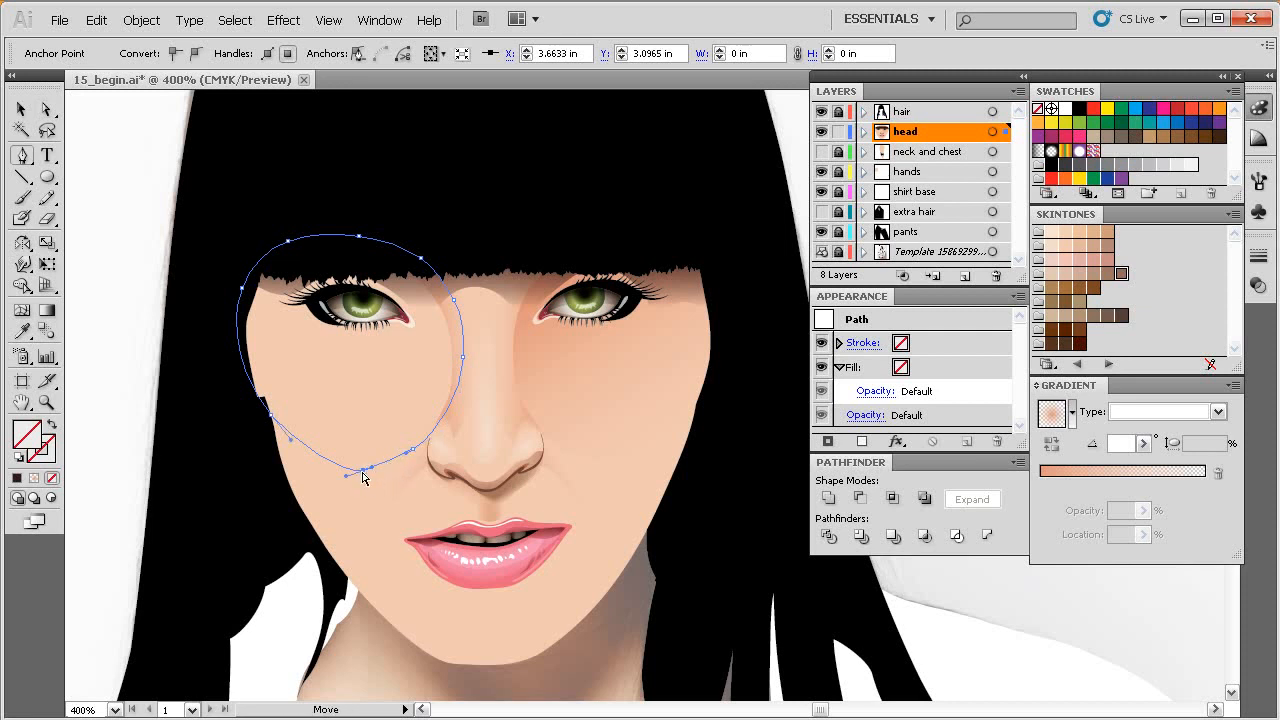
{"action": "key", "text": "a"}
{"action": "mouse_move", "coordinate": [346, 477]}
{"action": "left_mouse_down"}
{"action": "mouse_move", "coordinate": [326, 472]}
{"action": "mouse_move", "coordinate": [382, 471]}
{"action": "mouse_move", "coordinate": [346, 460]}
{"action": "left_mouse_up"}
{"action": "left_click", "coordinate": [578, 408], "text": "ctrl+shift"}
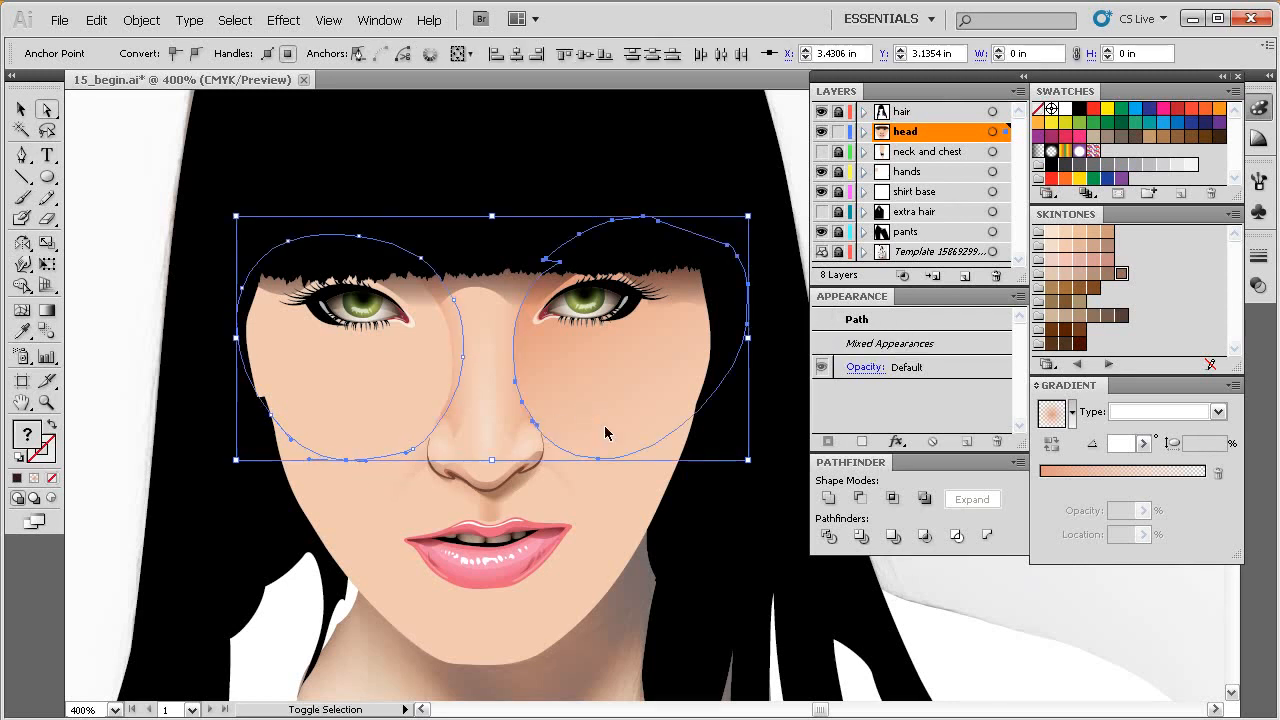
Smooth the left-hand shape's outer-cheek and bottom curves by repositioning their anchor points and direction handles.
{"action": "left_click", "coordinate": [271, 416]}
{"action": "left_click_drag", "start_coordinate": [271, 416], "coordinate": [263, 403]}
{"action": "left_click_drag", "start_coordinate": [217, 352], "coordinate": [221, 333]}
{"action": "left_click_drag", "start_coordinate": [280, 431], "coordinate": [259, 398]}
{"action": "left_click", "coordinate": [346, 460]}
{"action": "left_click_drag", "start_coordinate": [309, 459], "coordinate": [341, 458]}
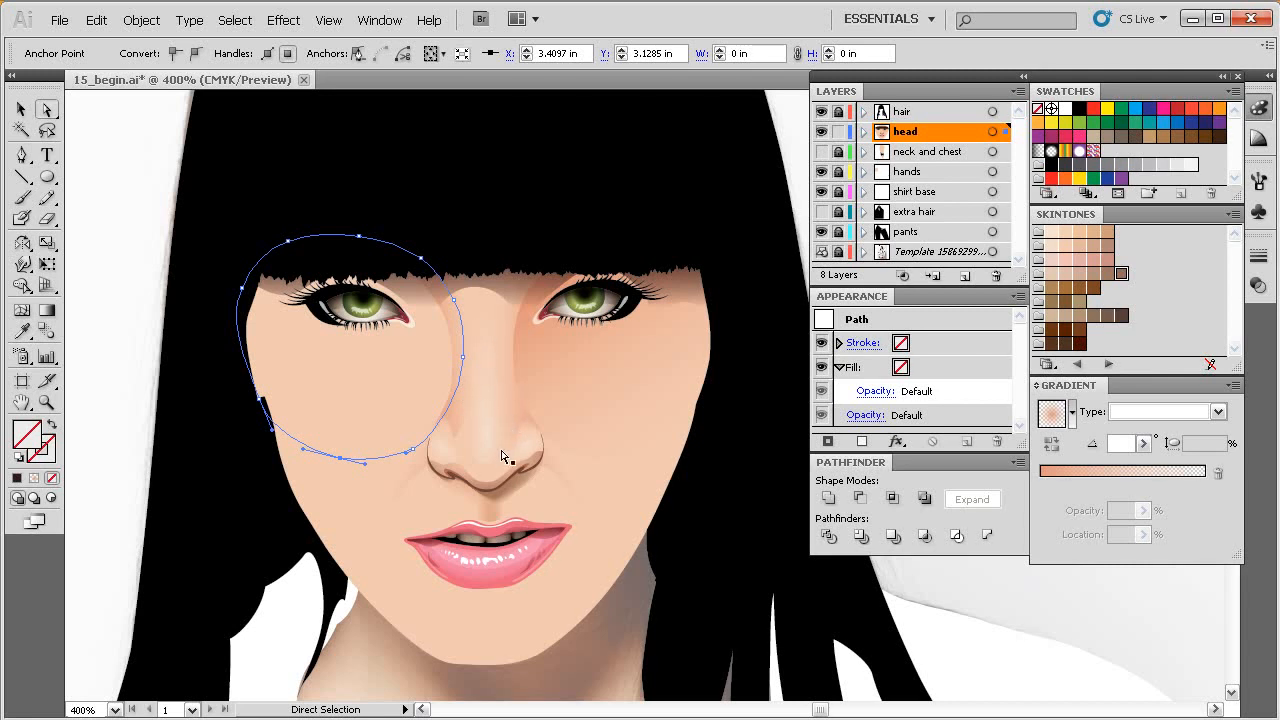
Copy the right-hand shape's transparent skin-tone gradient fill onto the left-hand cheek shape with the Eyedropper.
{"action": "key", "text": "v"}
{"action": "left_click_drag", "start_coordinate": [514, 408], "coordinate": [517, 440]}
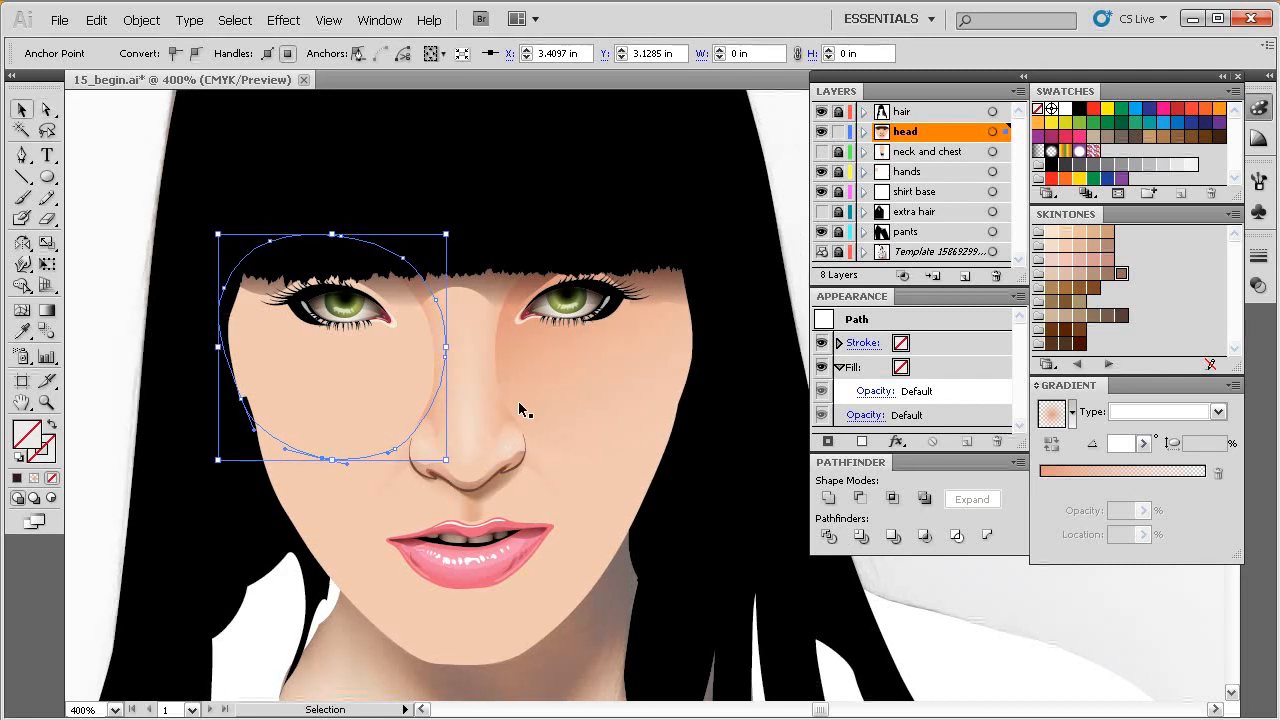
{"action": "key", "text": "i"}
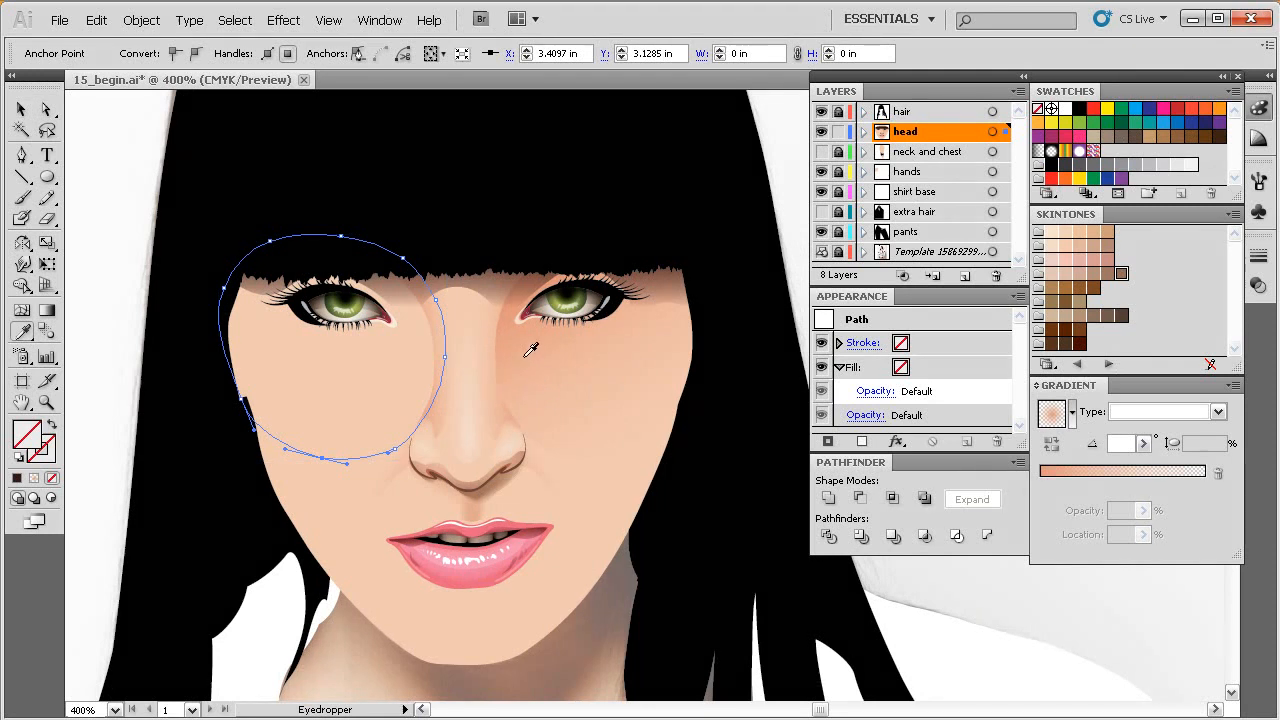
{"action": "left_click", "coordinate": [520, 394]}
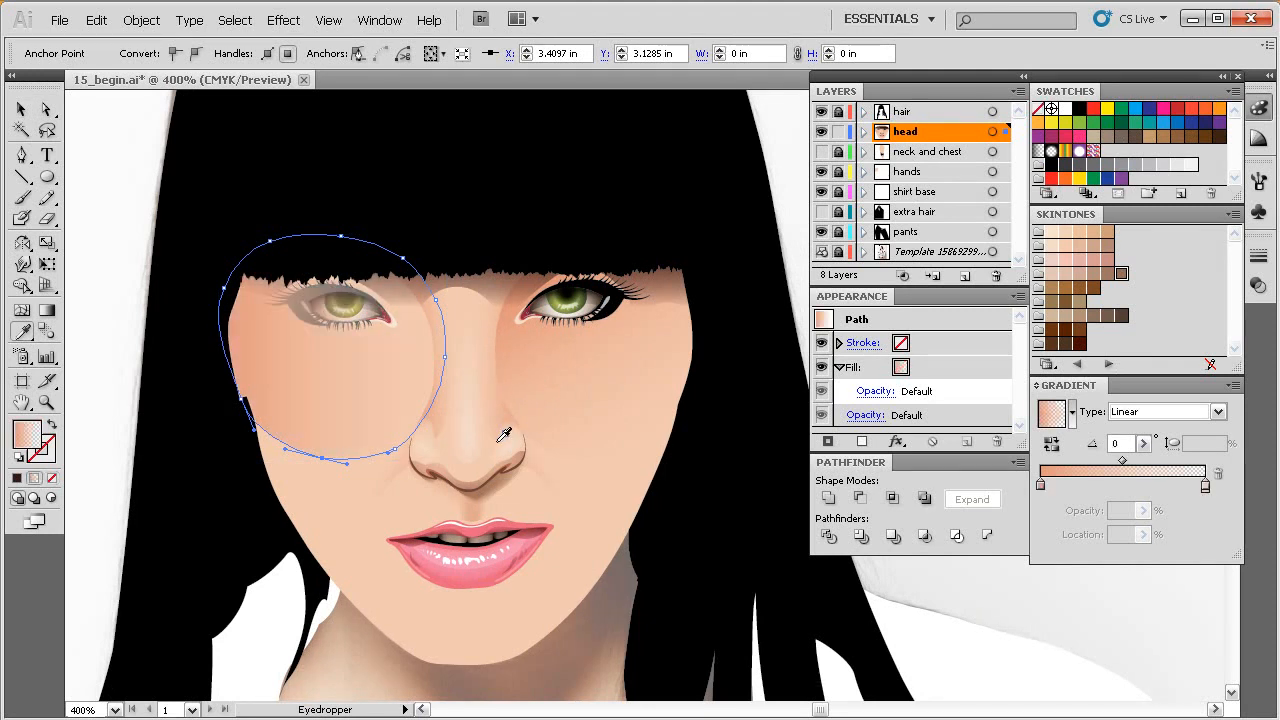
Angle the left-hand shape's linear gradient from above the eye down toward the outer cheek, at about -104 degrees.
{"action": "key", "text": "g"}
{"action": "left_click_drag", "start_coordinate": [375, 259], "coordinate": [263, 463]}
{"action": "left_click_drag", "start_coordinate": [350, 308], "coordinate": [346, 344]}
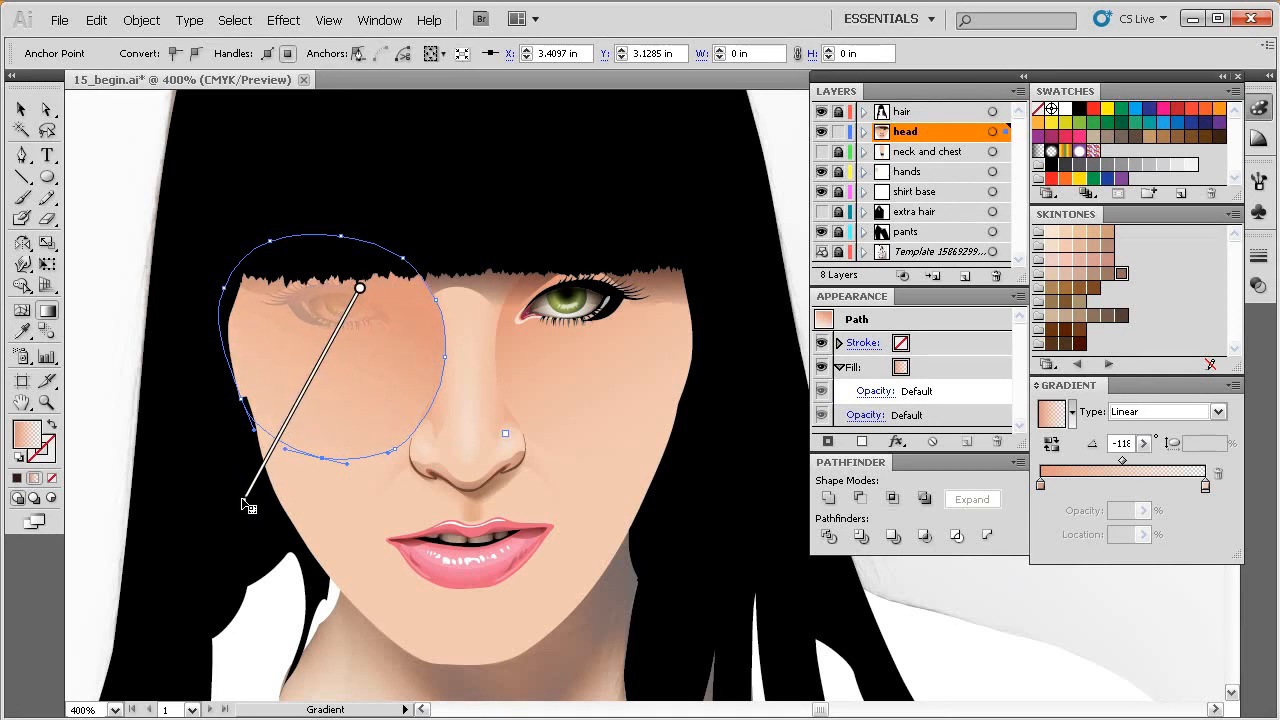
{"action": "left_click_drag", "start_coordinate": [250, 500], "coordinate": [260, 488]}
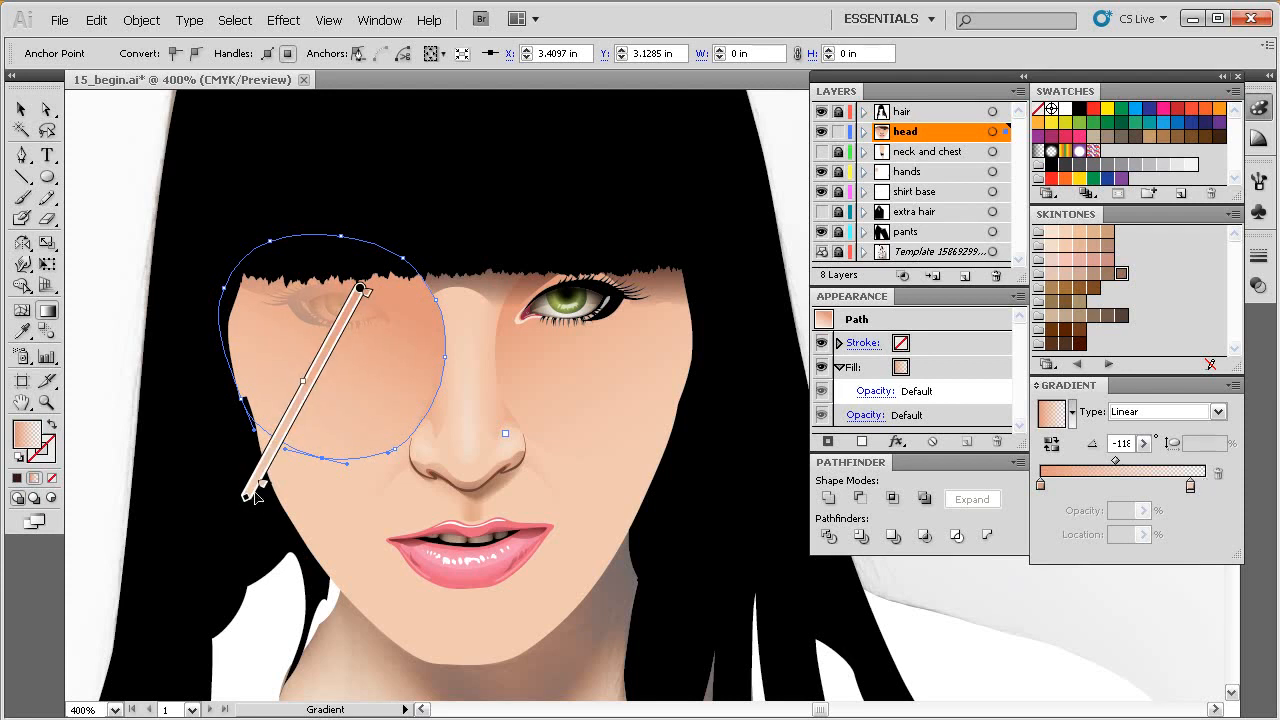
{"action": "key", "text": "ctrl+z"}
{"action": "mouse_move", "coordinate": [250, 502]}
{"action": "left_mouse_down"}
{"action": "mouse_move", "coordinate": [260, 478]}
{"action": "mouse_move", "coordinate": [269, 485]}
{"action": "left_mouse_up"}
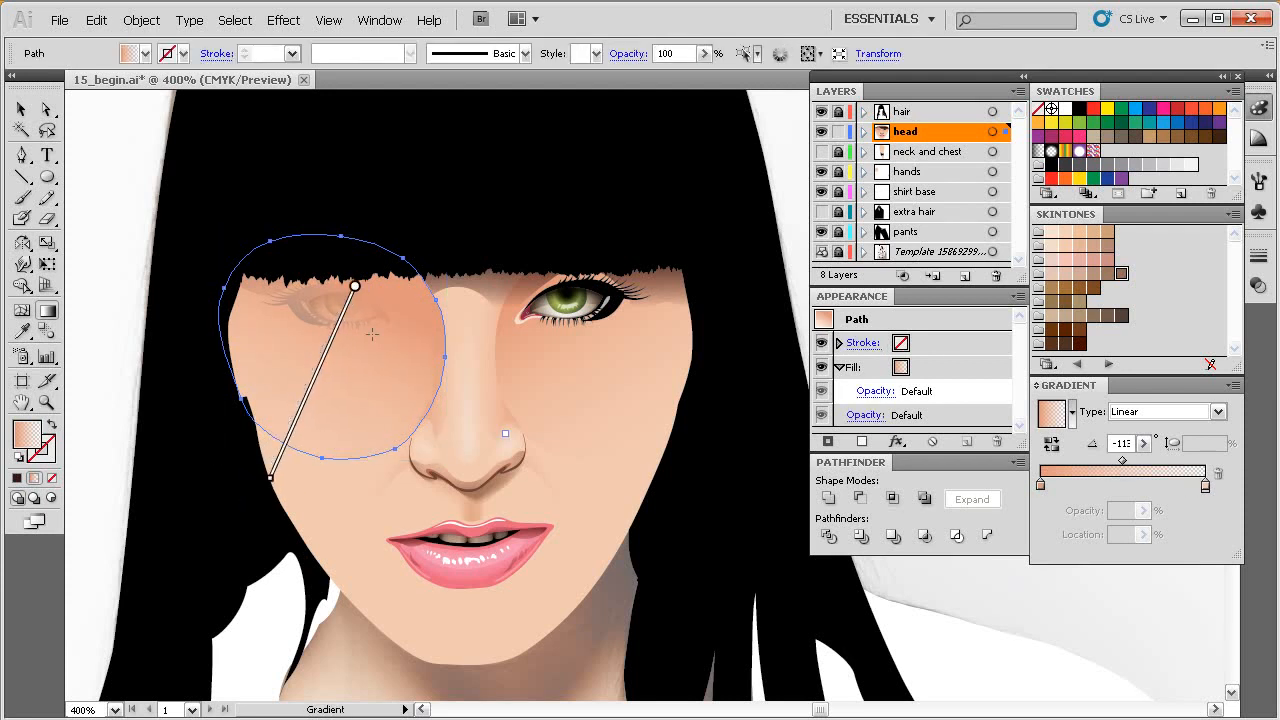
{"action": "left_click_drag", "start_coordinate": [351, 289], "coordinate": [351, 295]}
{"action": "left_click_drag", "start_coordinate": [266, 493], "coordinate": [292, 507]}
{"action": "key", "text": "v"}
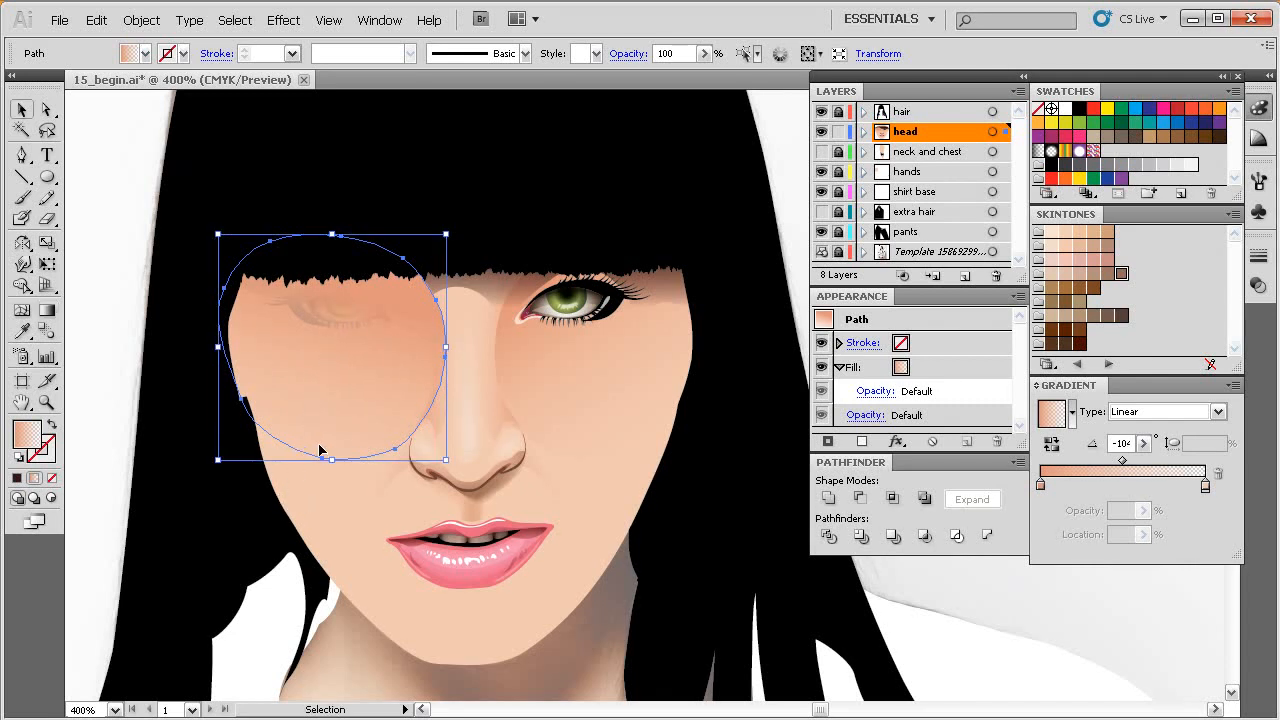
Send the left-hand gradient shape to the back, bring it forward above the face base but beneath the eye artwork, and deselect it.
{"action": "key", "text": "ctrl+shift+["}
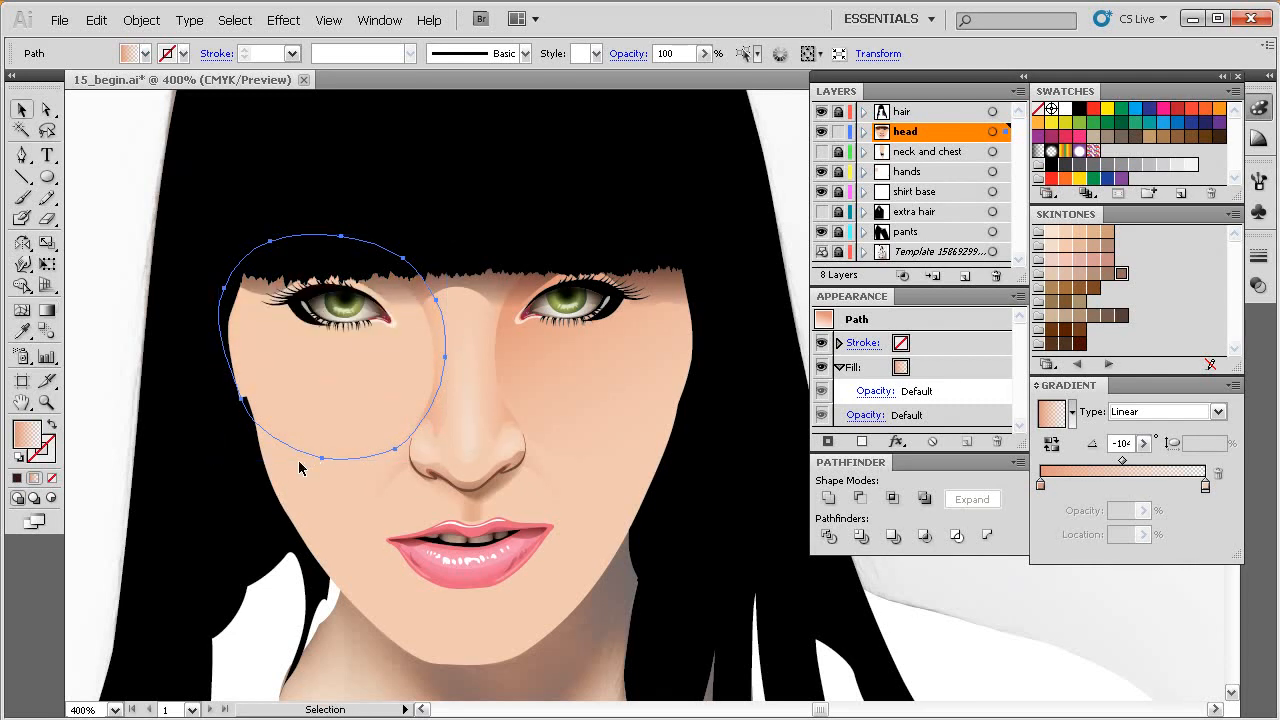
{"action": "key", "text": "ctrl+]"}
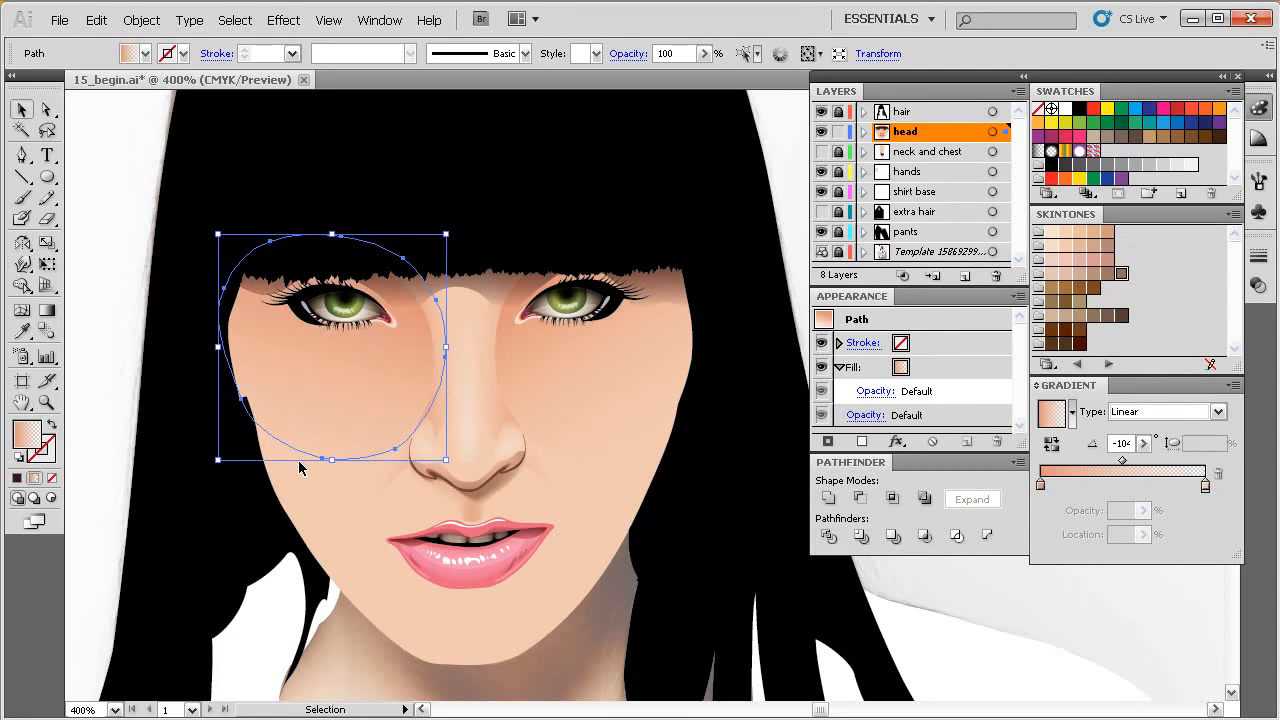
{"action": "left_click", "coordinate": [109, 323]}
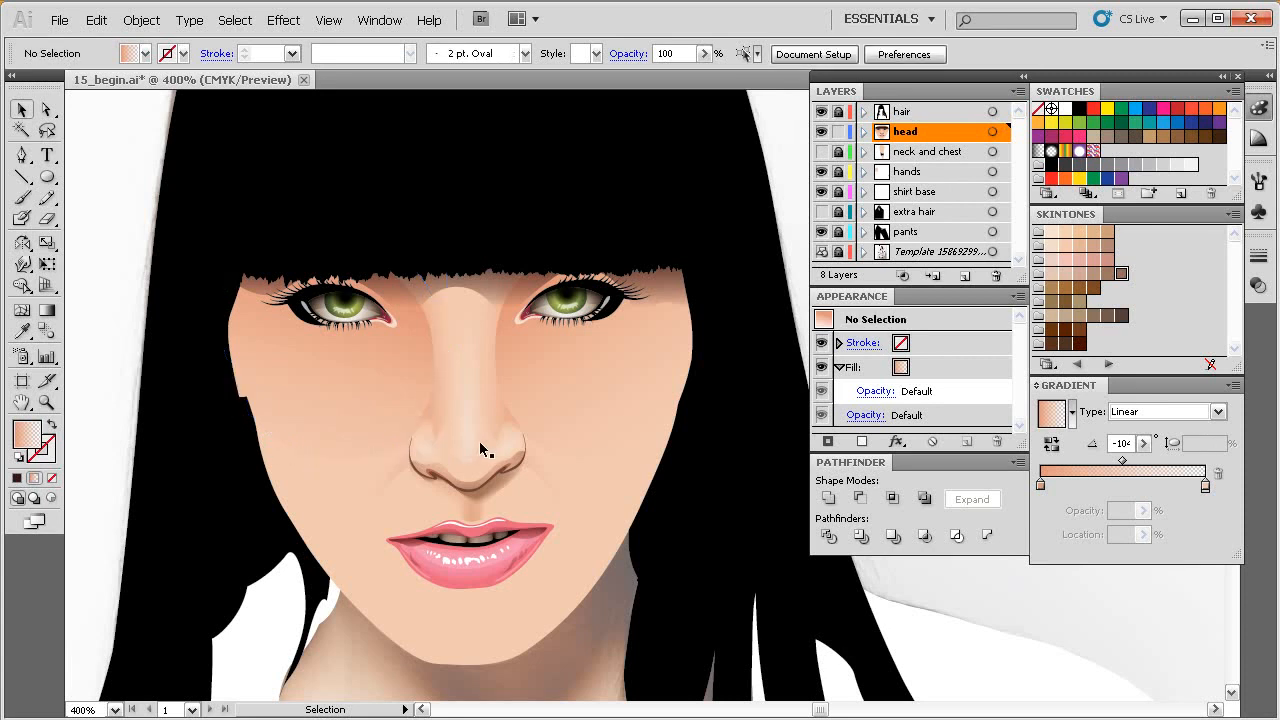
Redraw the left-hand shape's gradient from the eye's upper lid down to just below the shape's outer-cheek edge.
{"action": "left_click_drag", "start_coordinate": [708, 220], "coordinate": [374, 534]}
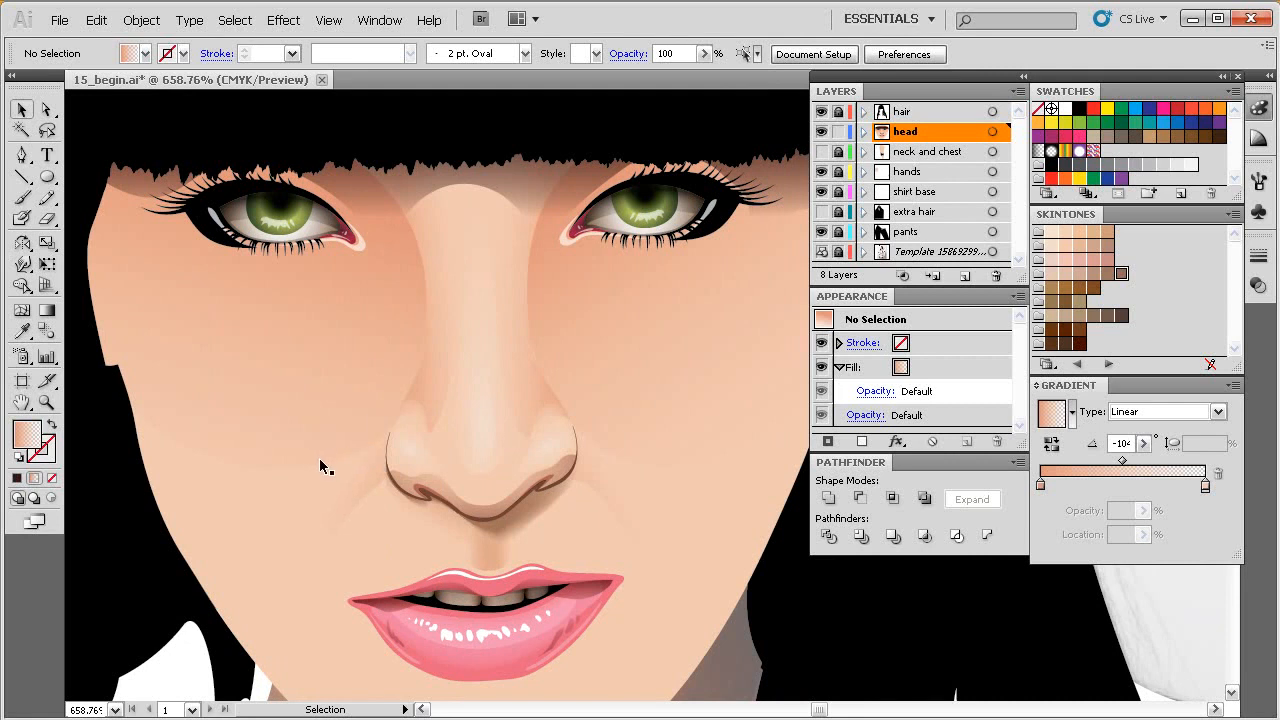
{"action": "left_click", "coordinate": [336, 415]}
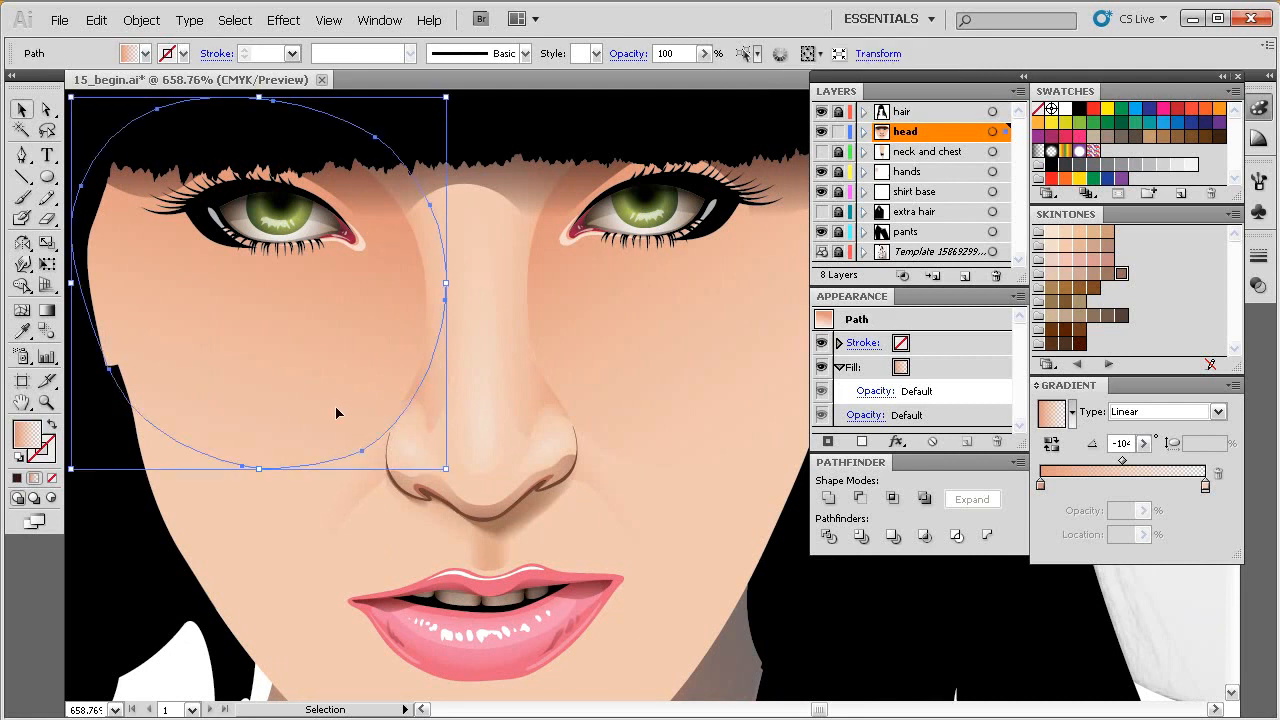
{"action": "key", "text": "g"}
{"action": "mouse_move", "coordinate": [278, 198]}
{"action": "left_mouse_down"}
{"action": "mouse_move", "coordinate": [194, 534]}
{"action": "mouse_move", "coordinate": [201, 485]}
{"action": "left_mouse_up"}
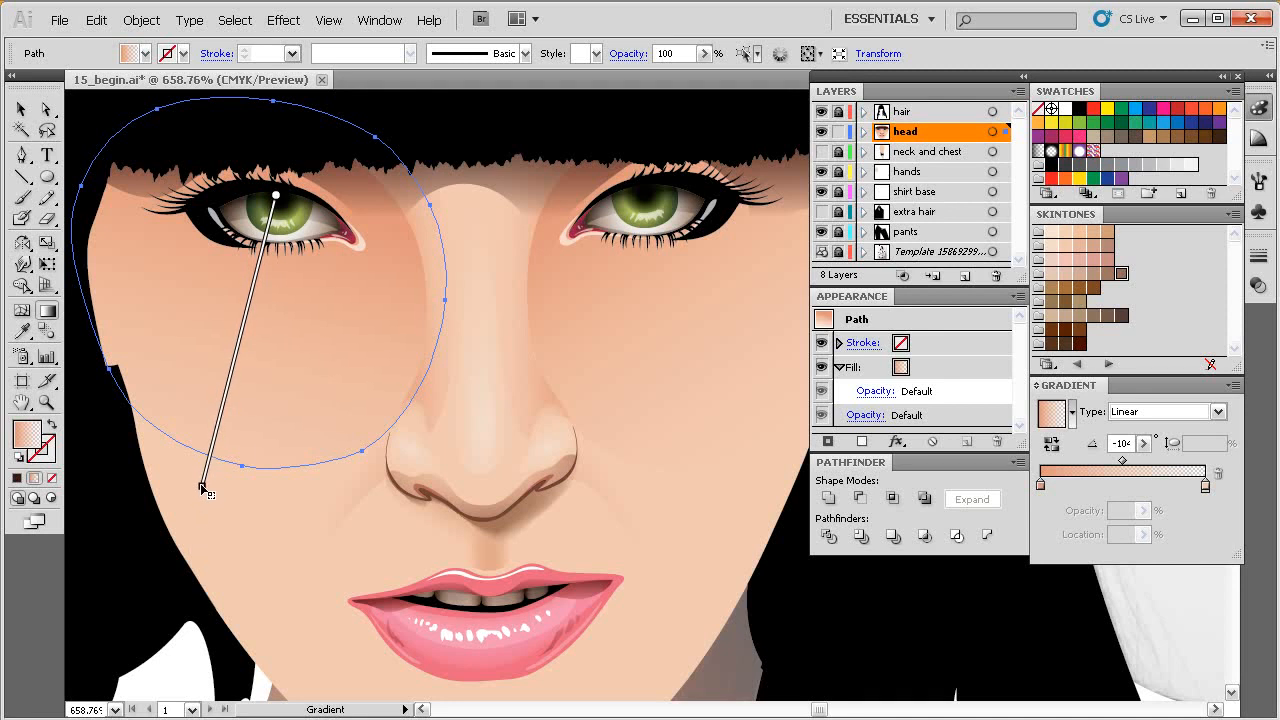
{"action": "key", "text": "ctrl+shift+a"}
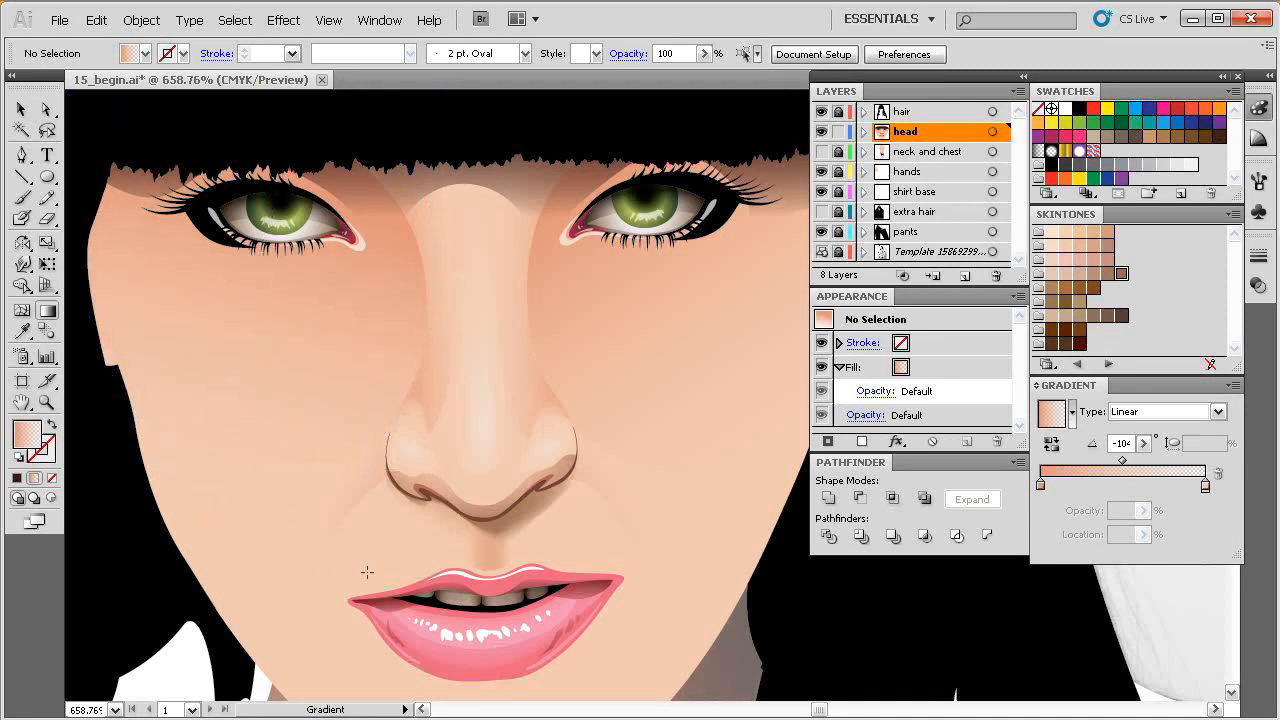
Redirect the right-hand shape's gradient from the fringe above the eye down to the outer cheek, at about -65 degrees.
{"action": "scroll", "coordinate": [457, 517], "scroll_direction": "right", "scroll_amount": 3}
{"action": "left_click_drag", "start_coordinate": [568, 152], "coordinate": [736, 426]}
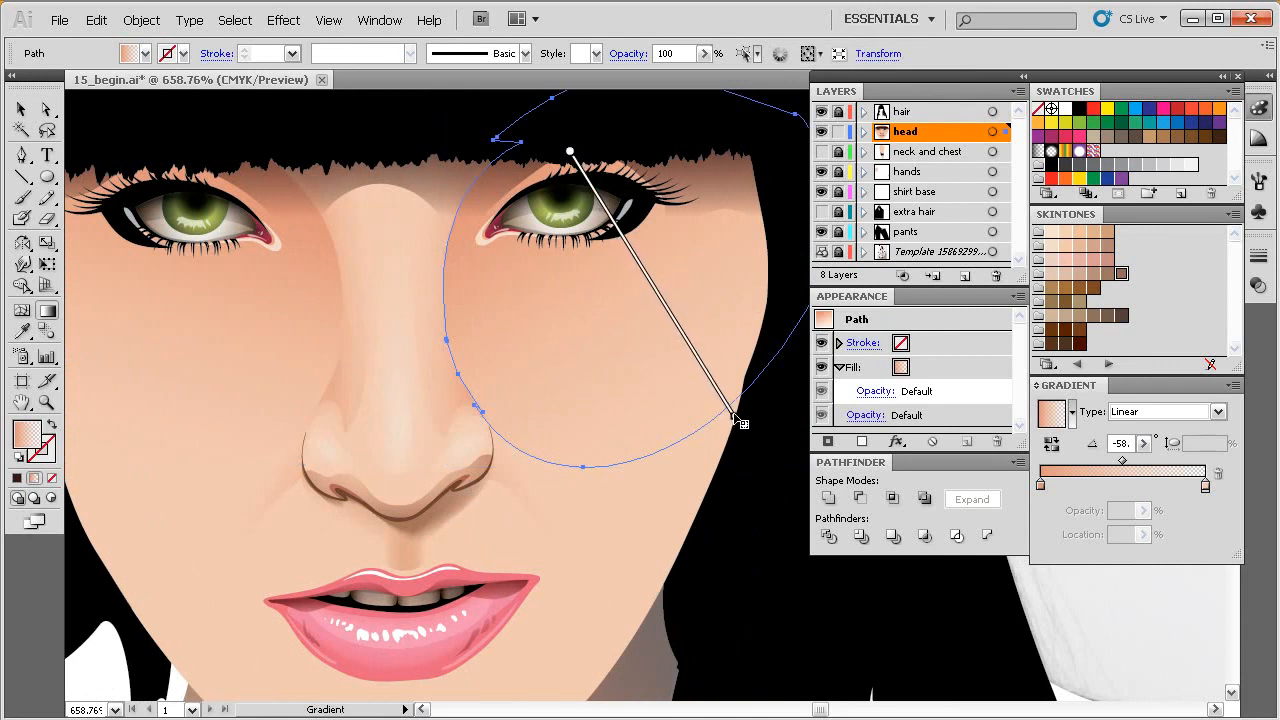
{"action": "left_click_drag", "start_coordinate": [744, 423], "coordinate": [695, 441]}
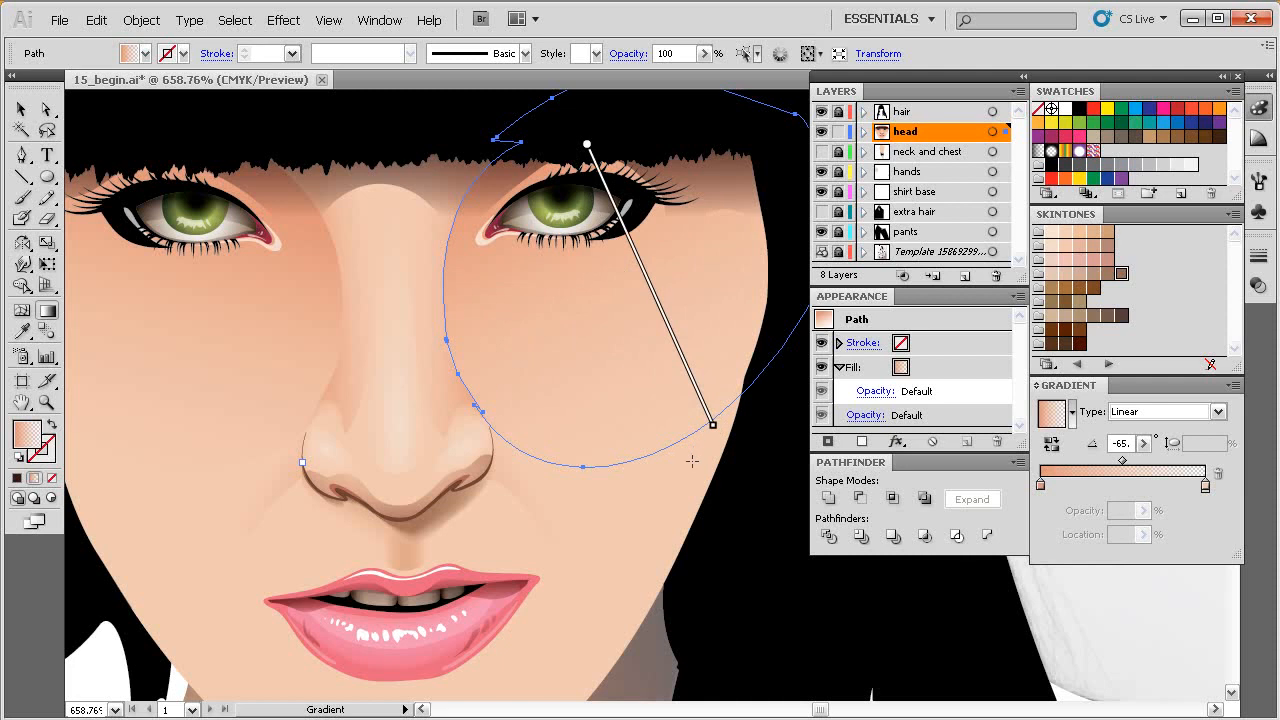
{"action": "key", "text": "ctrl+shift+a"}
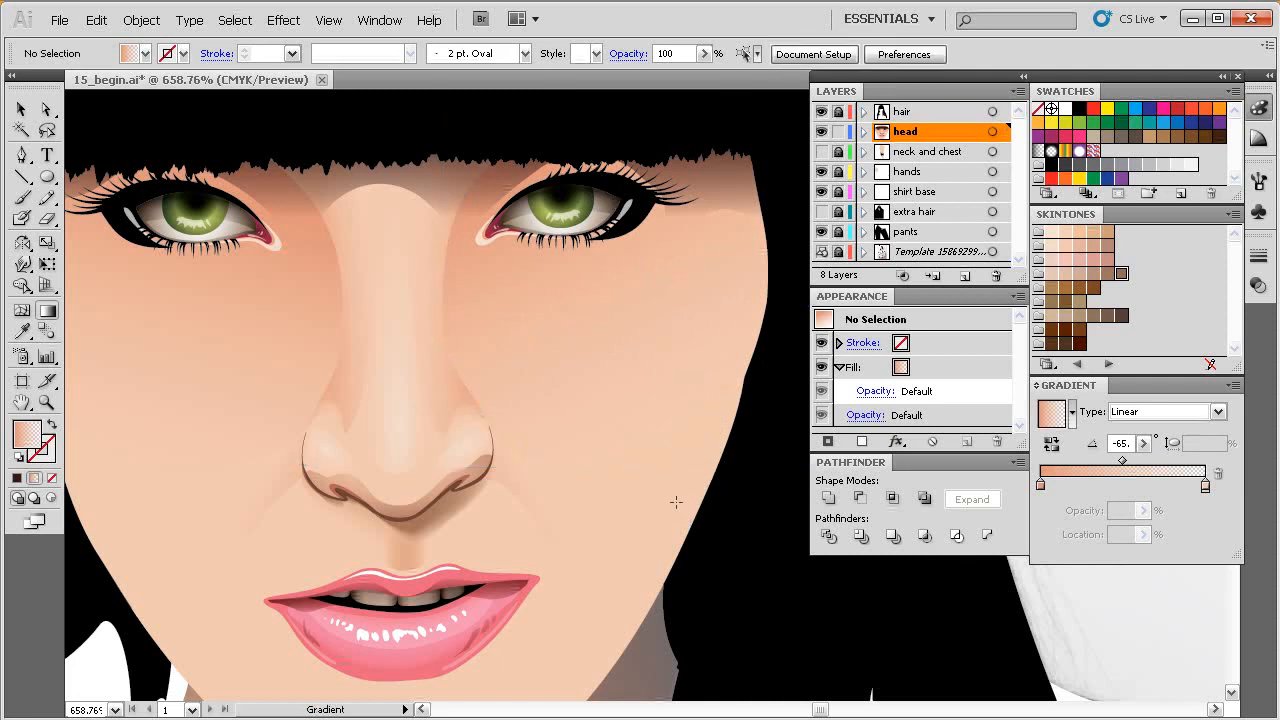
Examine the gradient shading around both eyes and cheeks across the whole face at lower magnification.
{"action": "left_click", "coordinate": [592, 421], "text": "ctrl+alt"}
{"action": "left_click", "coordinate": [595, 425], "text": "ctrl+alt"}
{"action": "left_click", "coordinate": [598, 426], "text": "ctrl+alt"}
{"action": "left_click_drag", "start_coordinate": [645, 415], "coordinate": [563, 429]}
{"action": "left_click", "coordinate": [580, 437], "text": "ctrl+alt"}
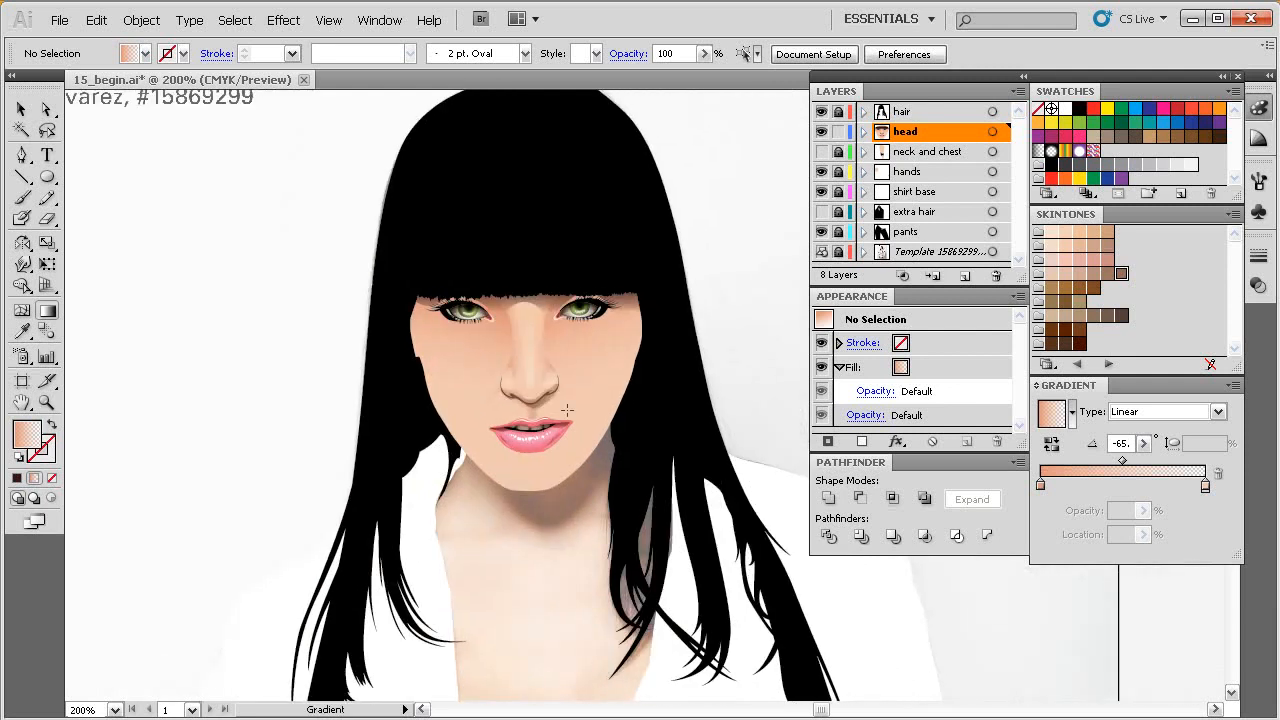
{"action": "key", "text": "v"}
{"action": "left_click_drag", "start_coordinate": [573, 366], "coordinate": [546, 362]}
{"action": "left_click_drag", "start_coordinate": [716, 189], "coordinate": [418, 516]}
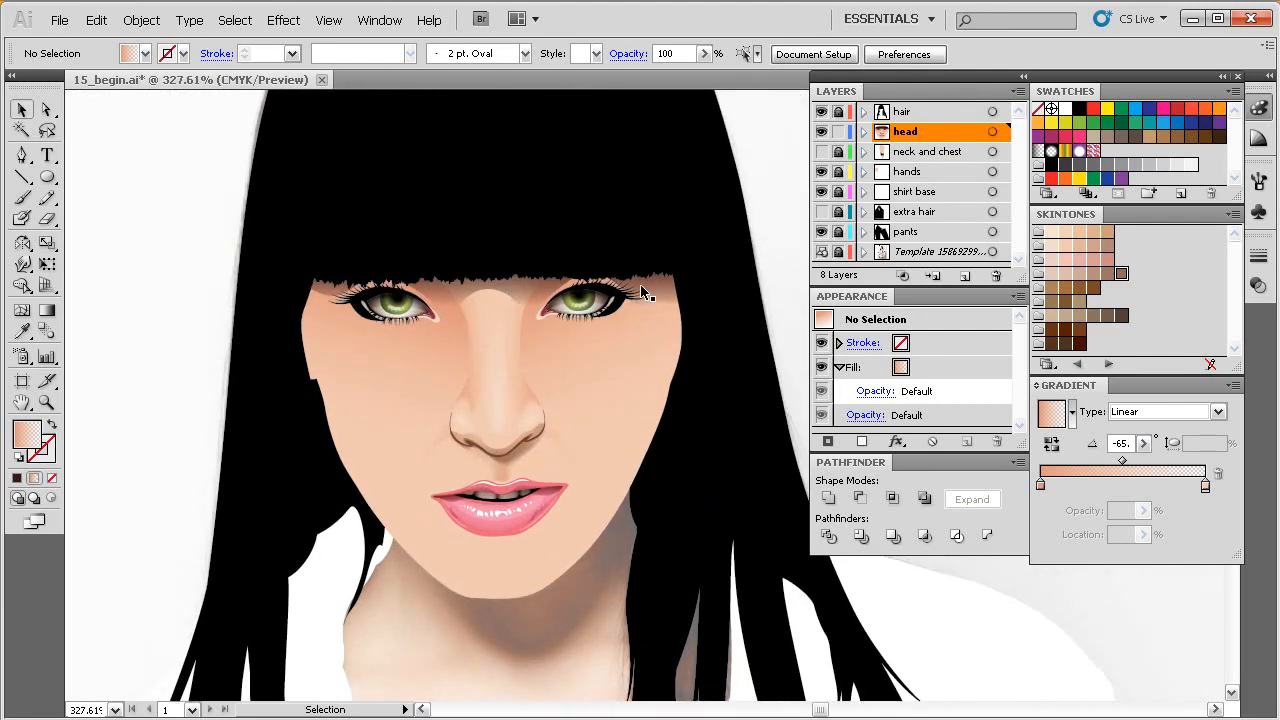
{"action": "left_click_drag", "start_coordinate": [571, 331], "coordinate": [541, 334]}
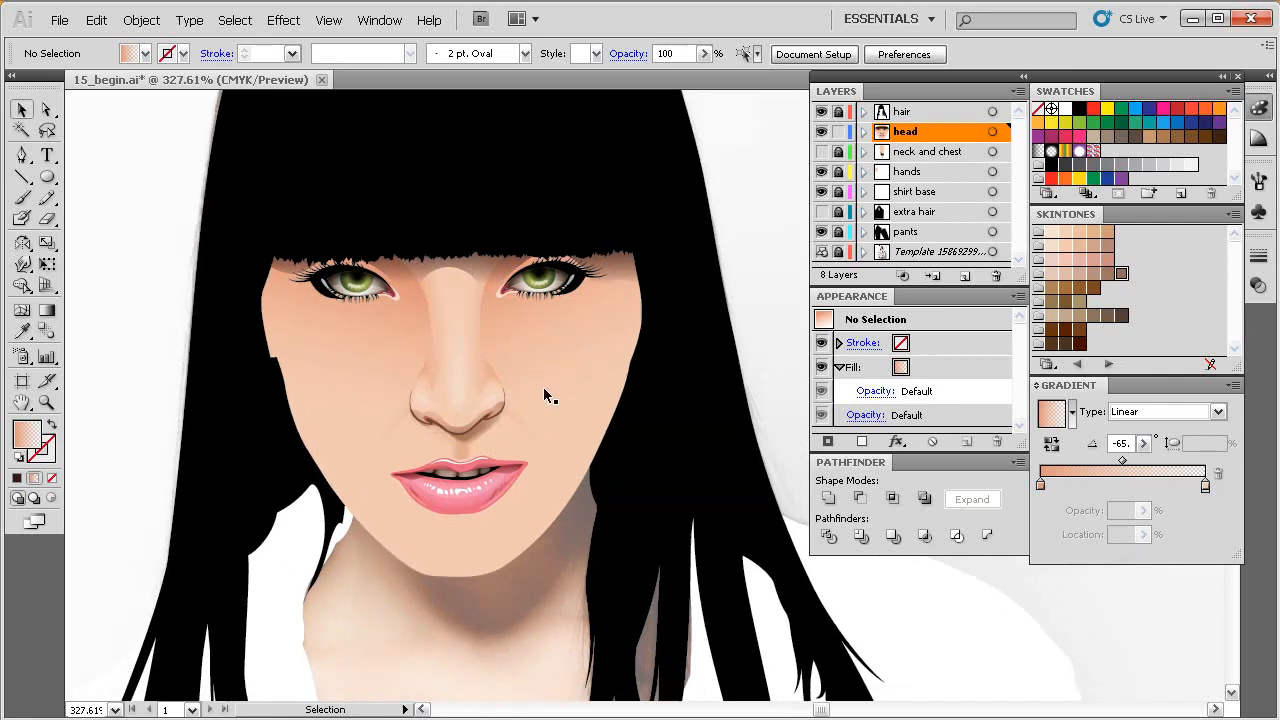